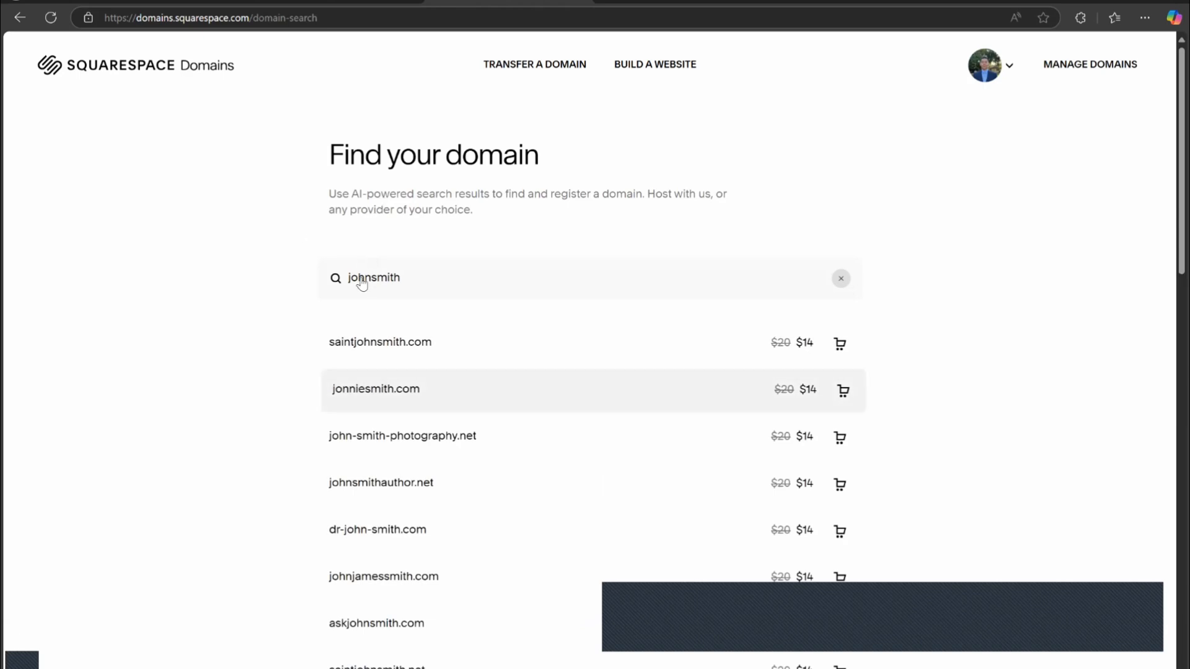
Open the lynkmecard.com domain's overview from the list of managed Squarespace domains.
scroll(359, 276, down, 1)
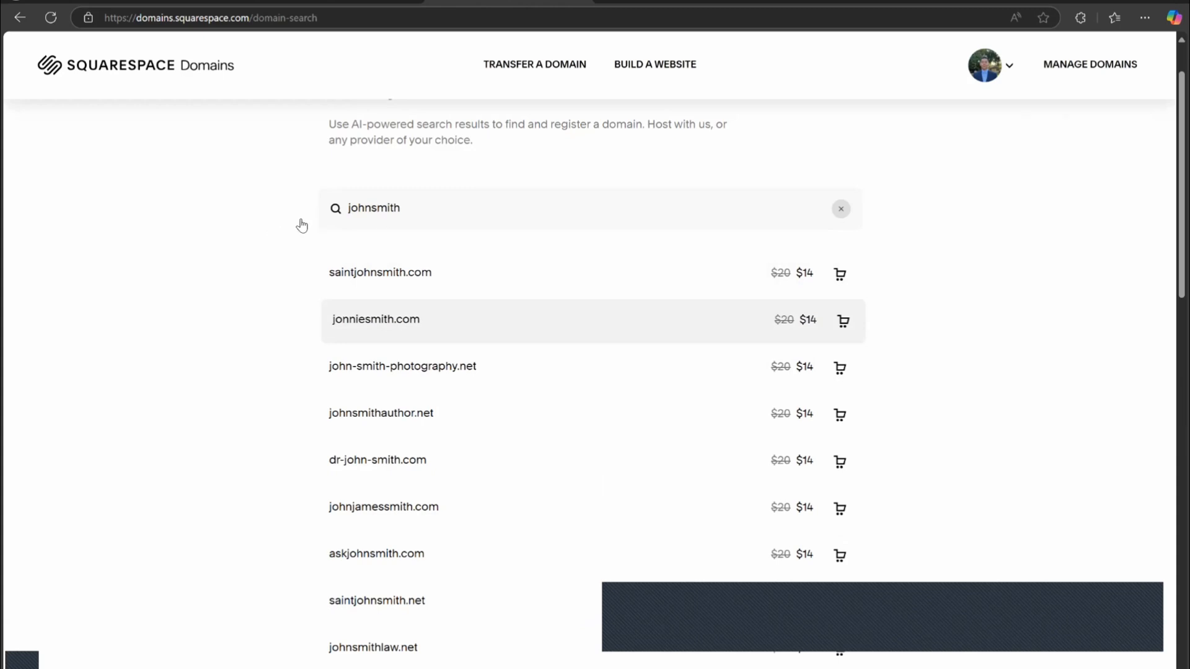
click(333, 233)
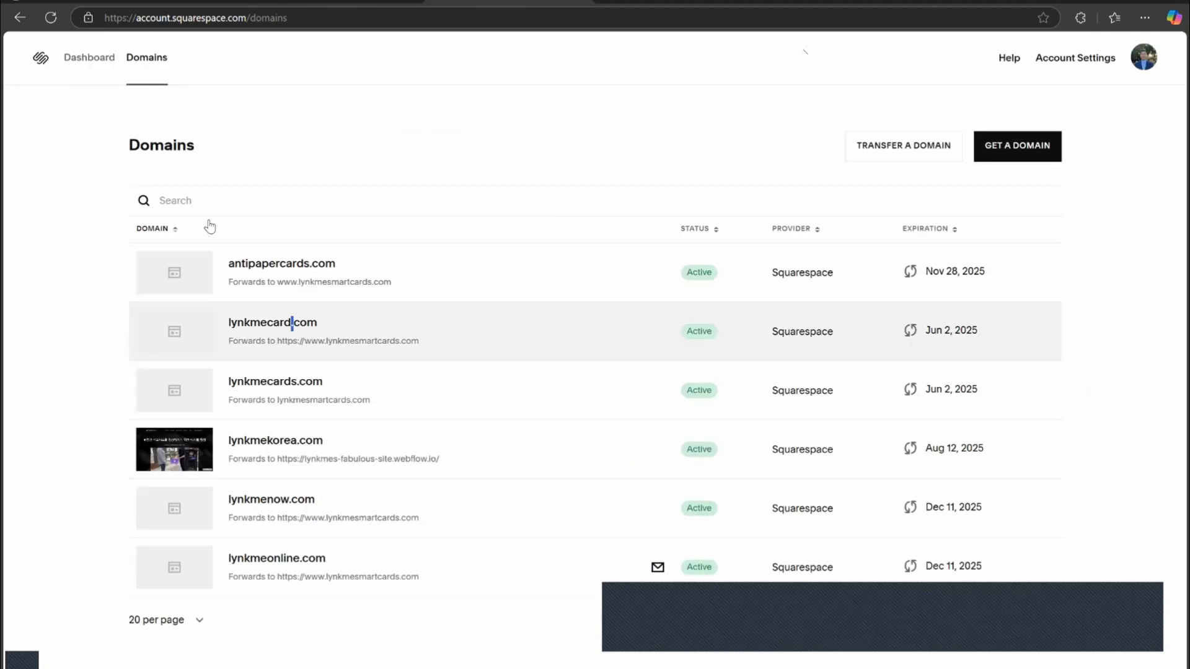
click(348, 313)
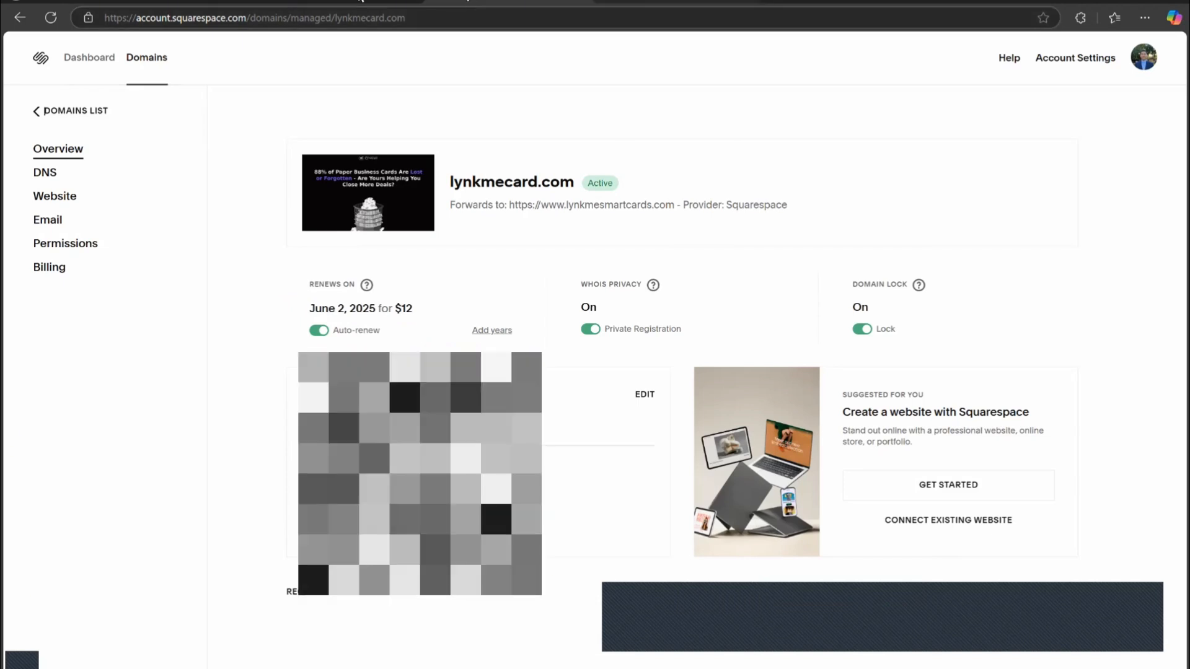
Switch to the other browser tab and search the web for made by webflow.
click(626, 8)
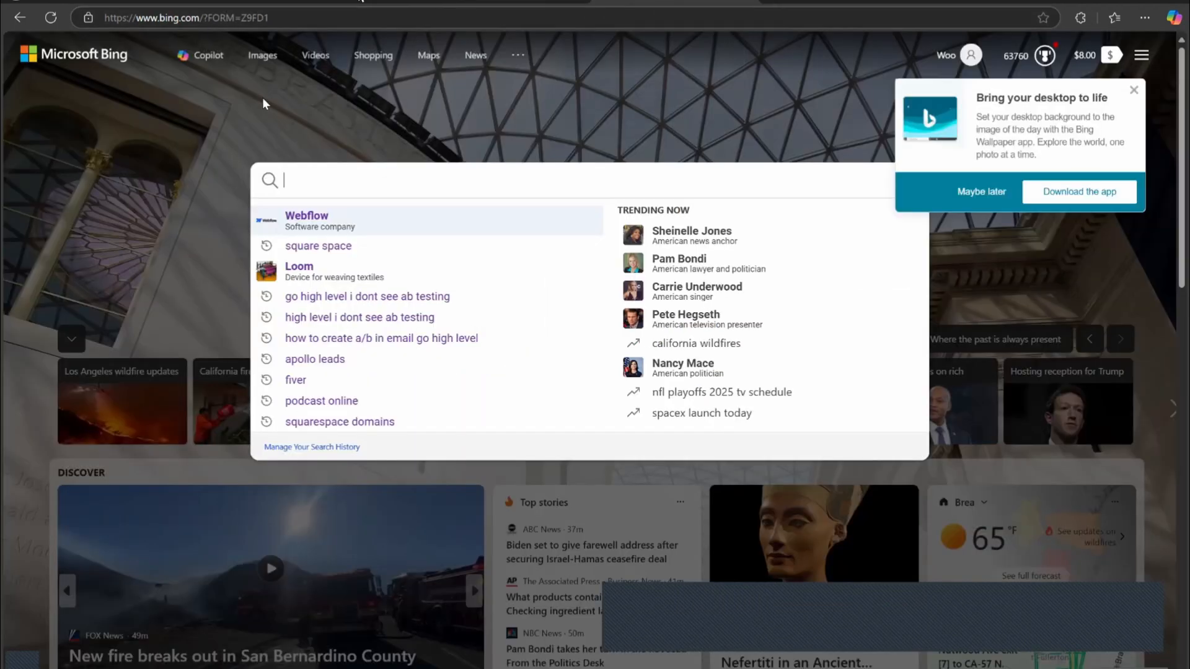
click(241, 14)
text(we)
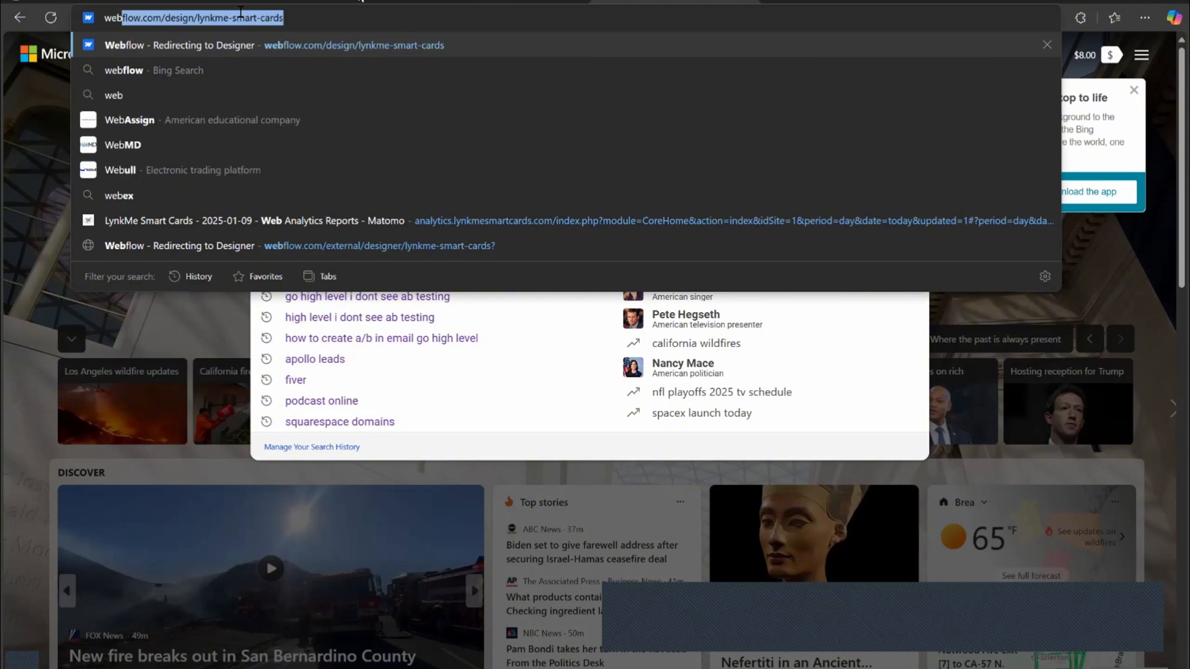
key(BackSpace)
key(BackSpace)
key(BackSpace)
text(made by webflow)
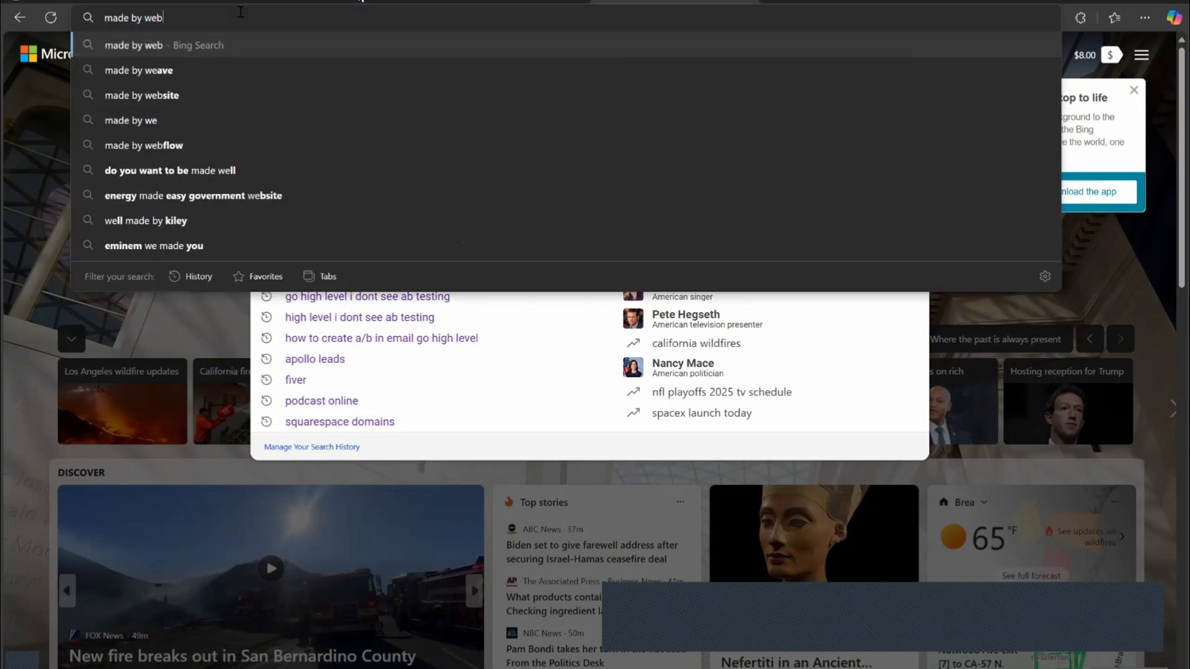
key(Return)
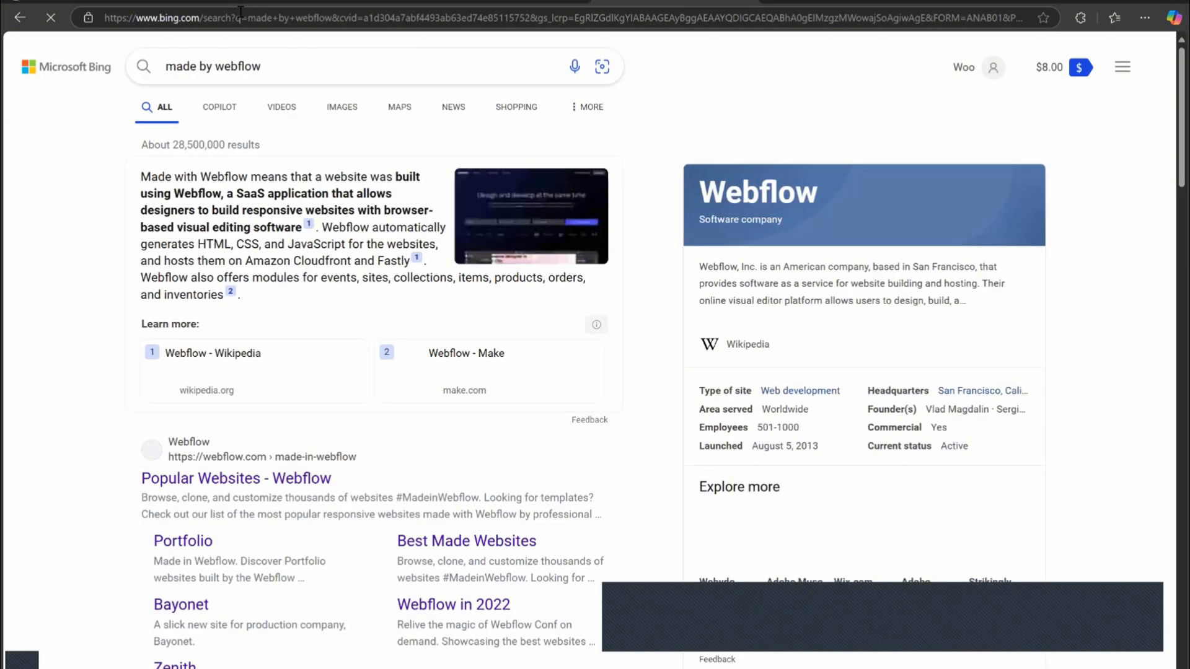
Open the Best Made In Webflow Websites result from the search results.
scroll(159, 209, down, 3)
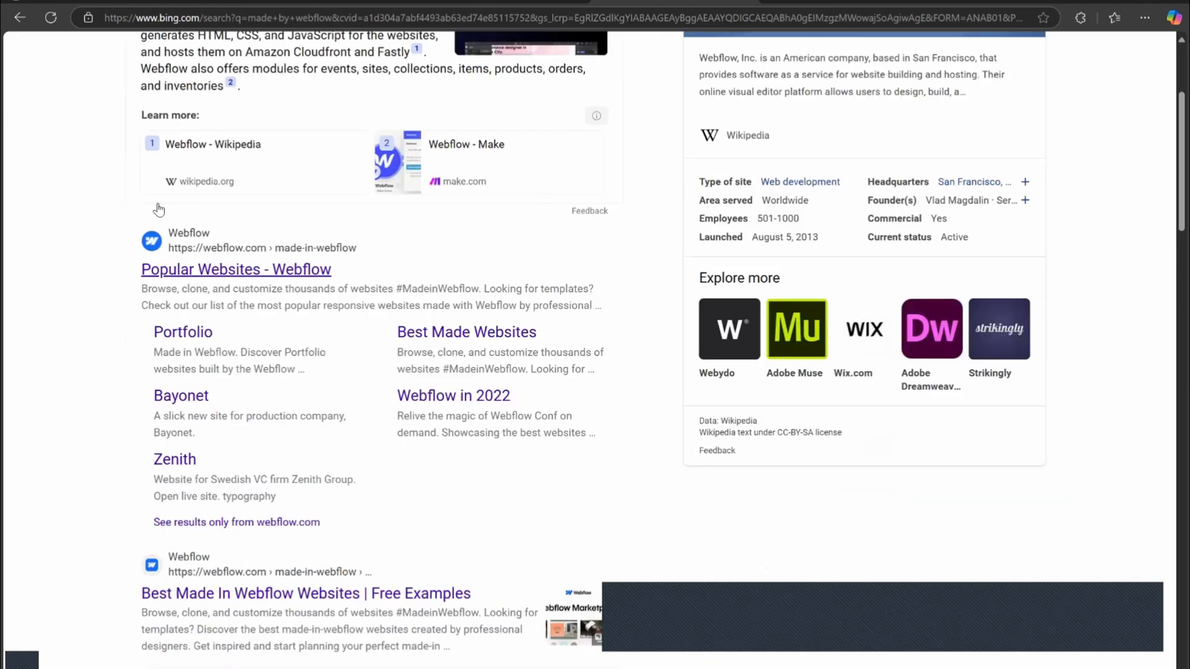
scroll(172, 197, down, 1)
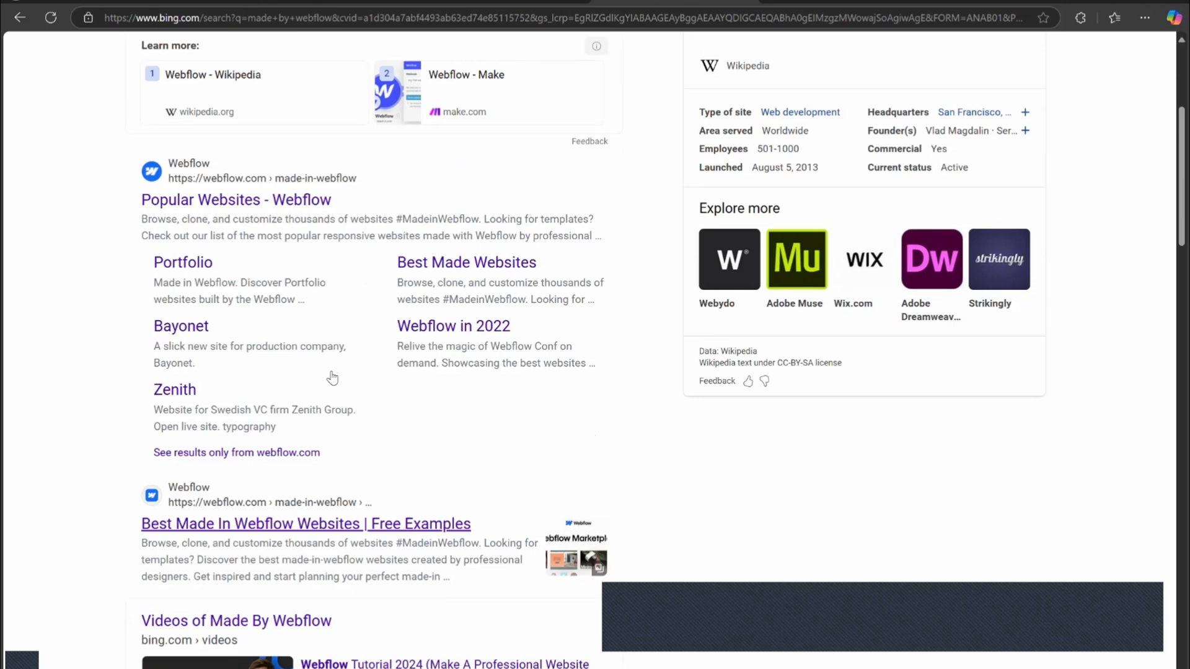
click(247, 525)
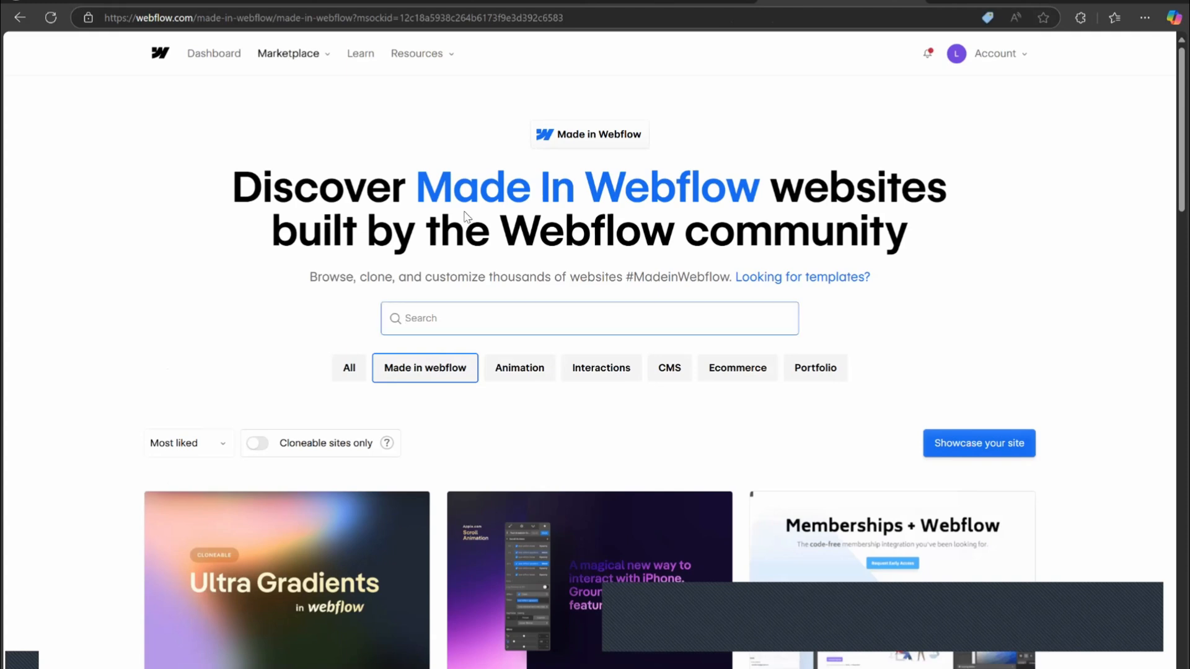
Search the Made in Webflow showcase for linktree.
text(linktree)
key(Return)
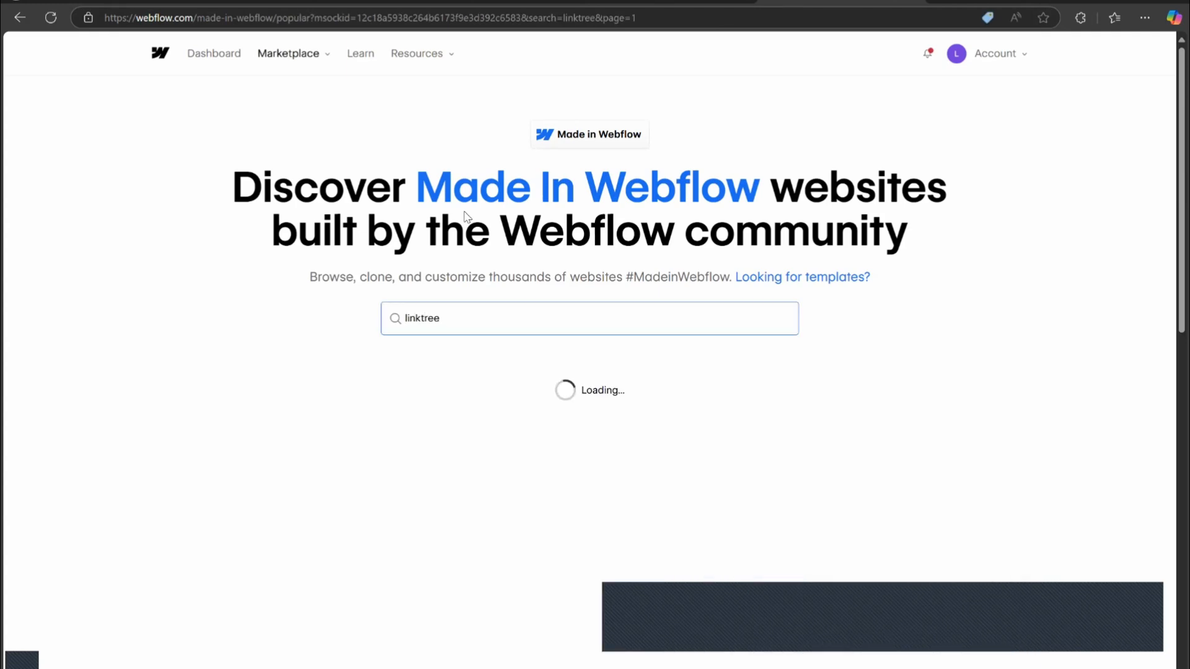
Open the Linktree Alternative Webflow Template and scroll through its preview.
scroll(571, 242, down, 3)
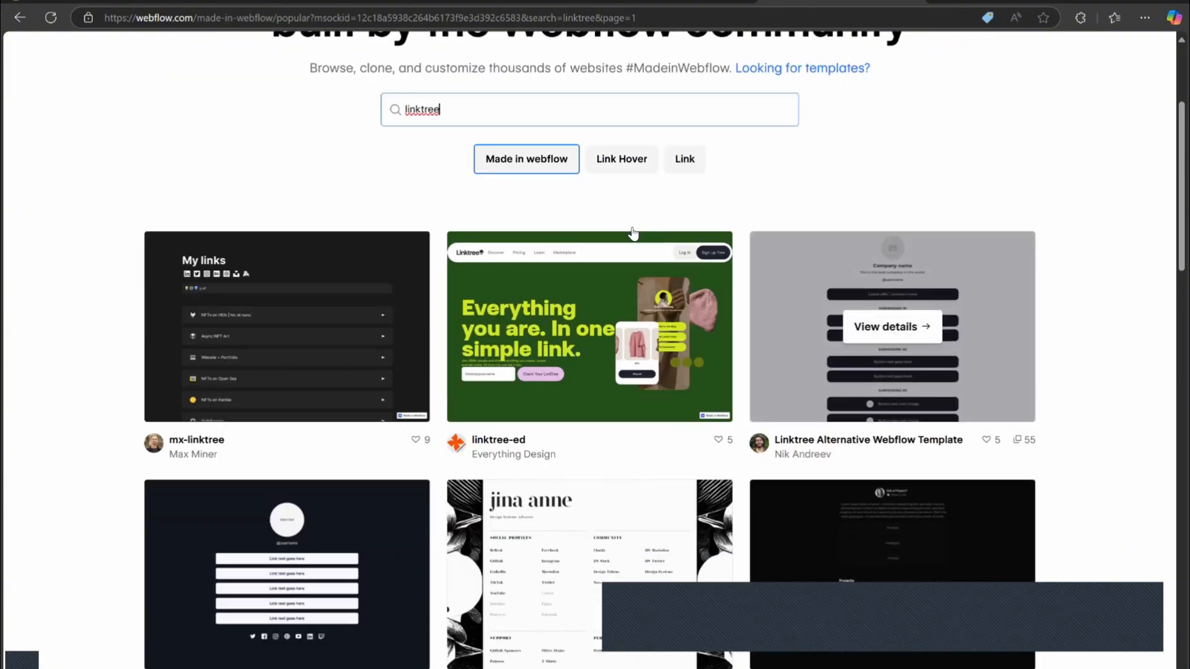
click(620, 232)
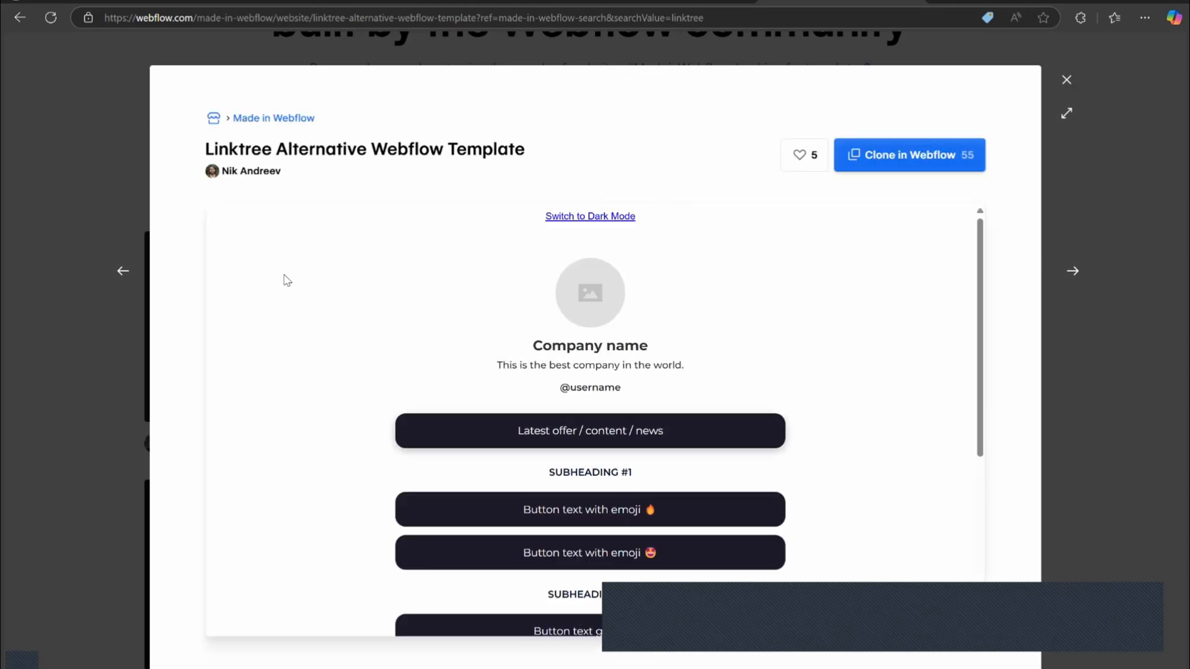
scroll(430, 381, down, 5)
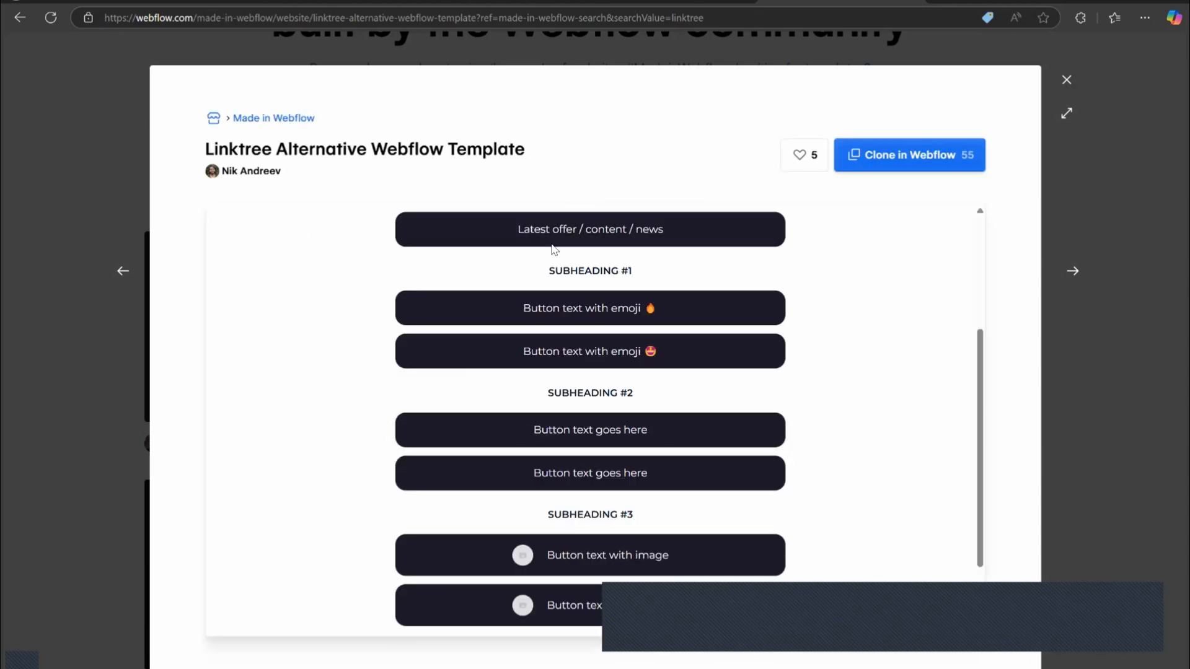
scroll(434, 378, up, 5)
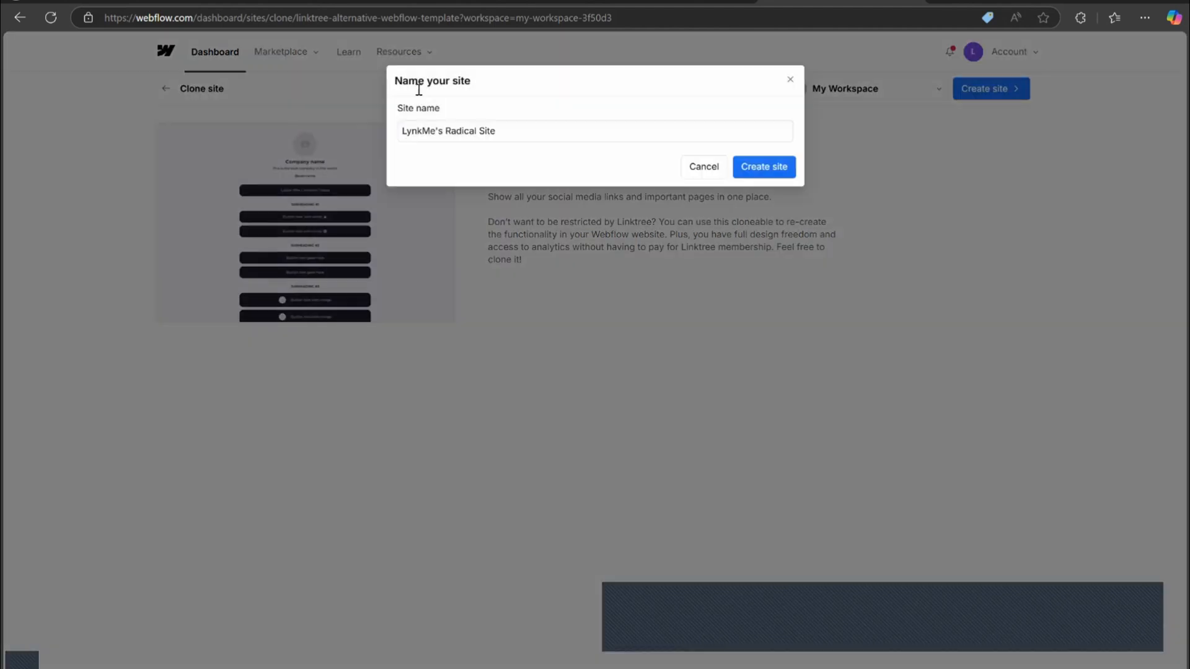
Name the cloned site with the person's name followed by Digital Business Card and create it.
text(Jonnie)
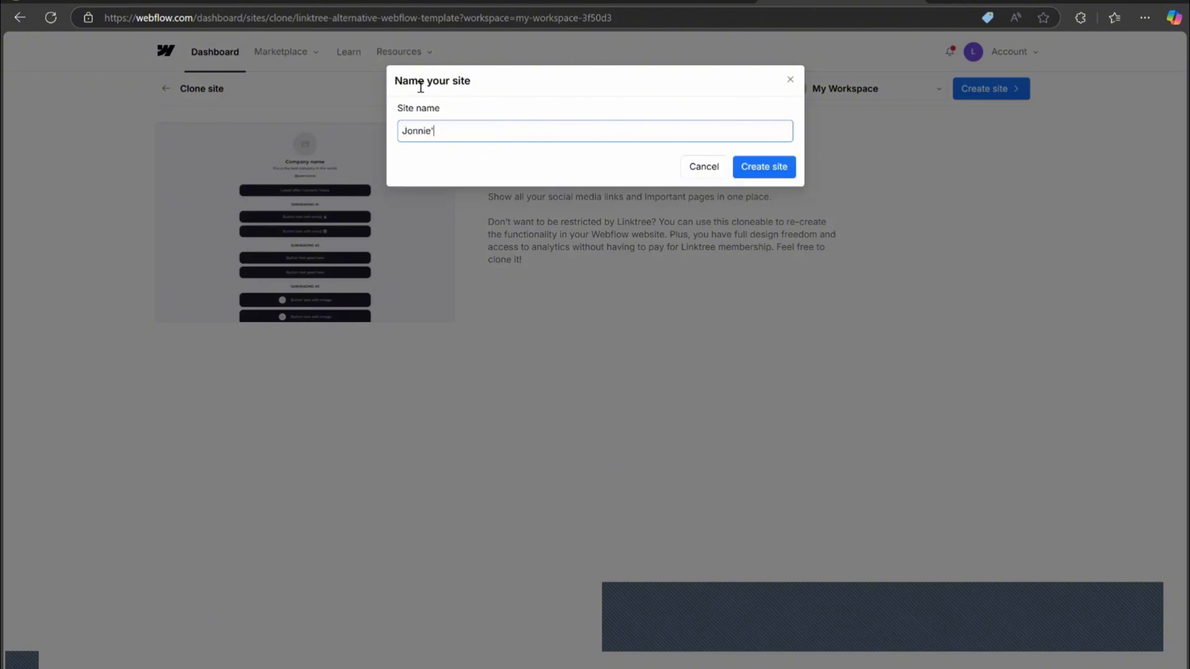
text('s Digital Business Card)
key(Return)
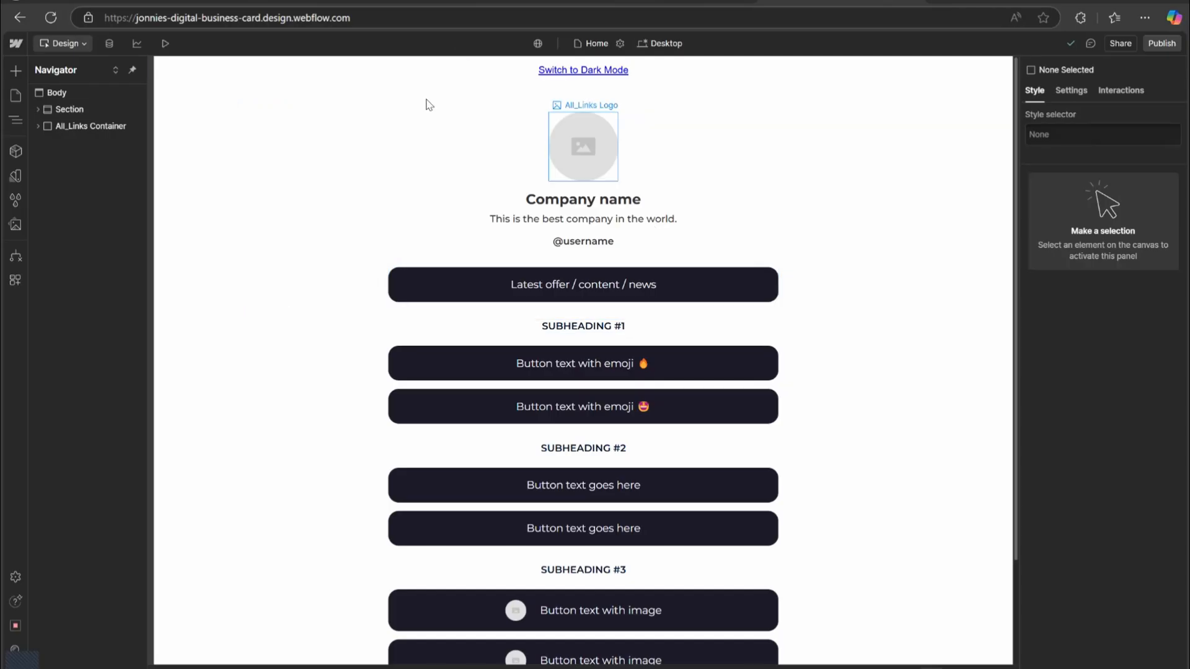
Delete the Switch to Dark Mode section at the top of the page.
click(539, 107)
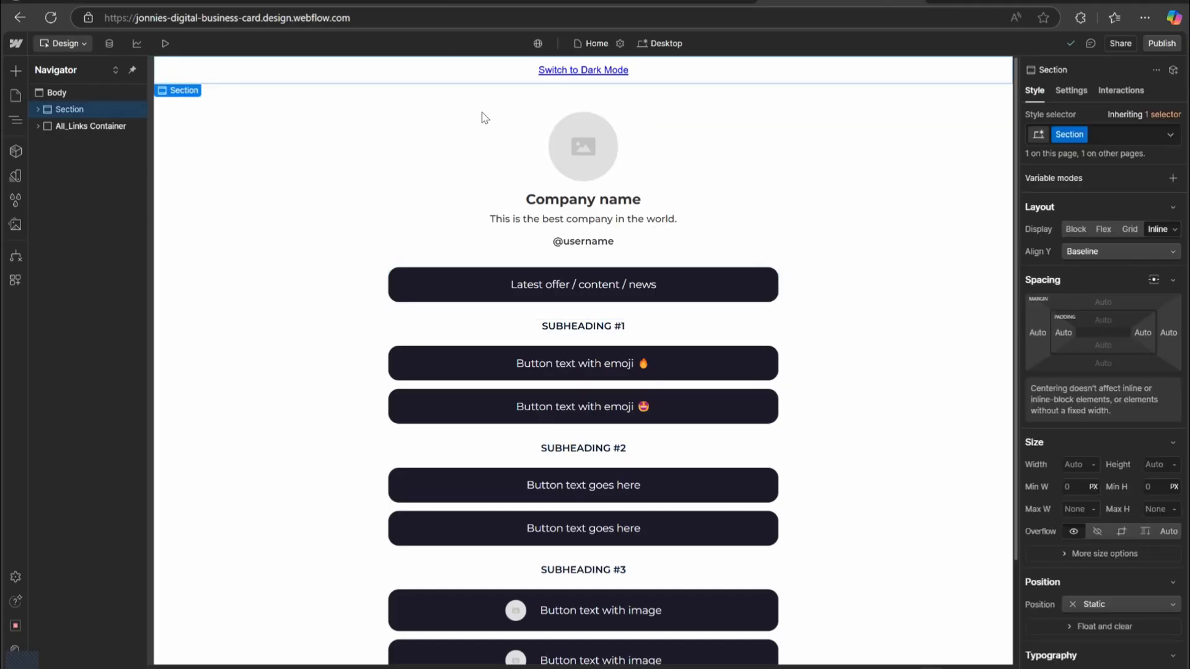
key(Delete)
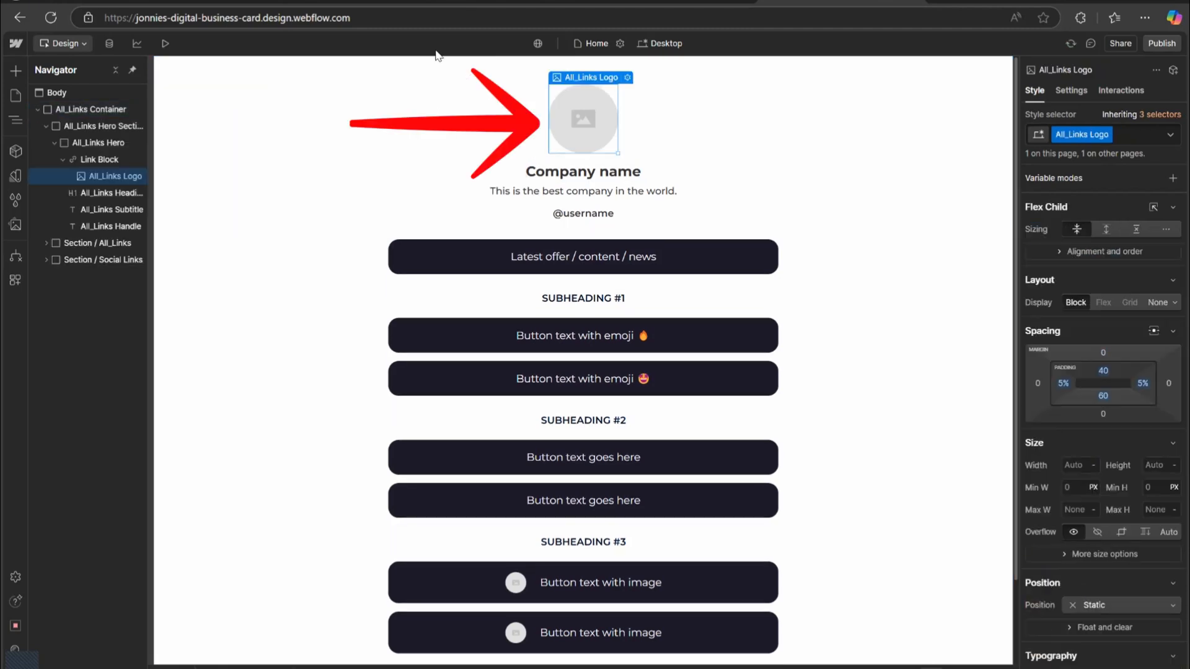
key(Return)
Replace the logo placeholder image with the Headshot - Transparent picture from the Pictures folder.
click(444, 87)
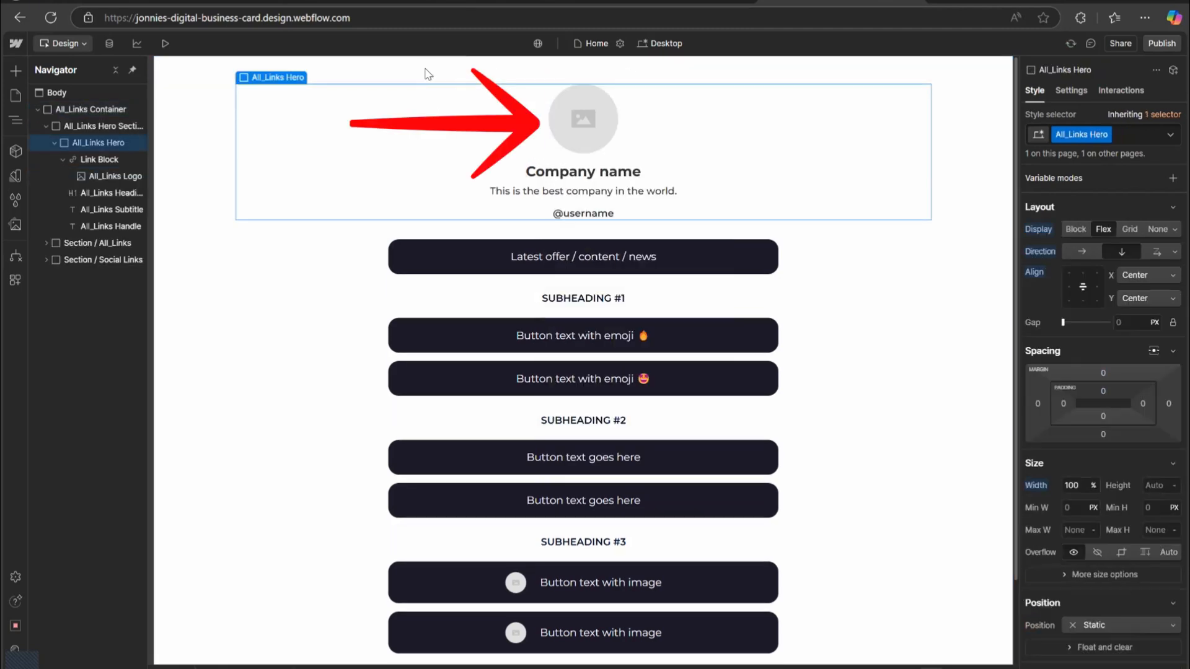
click(580, 118)
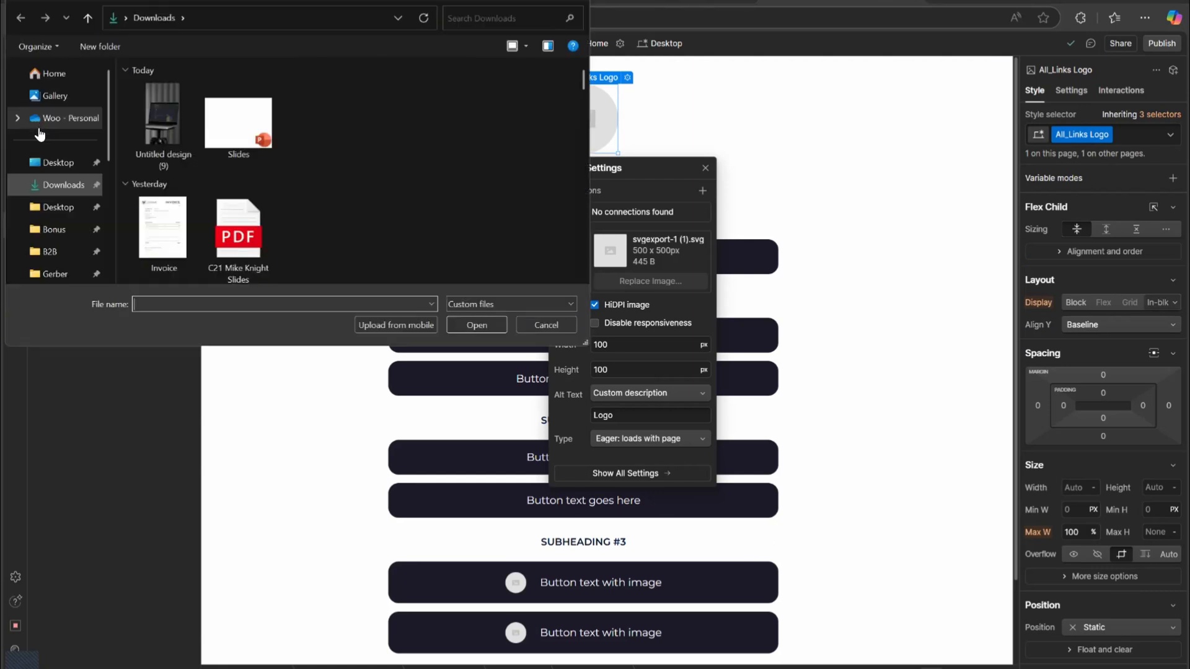
click(58, 163)
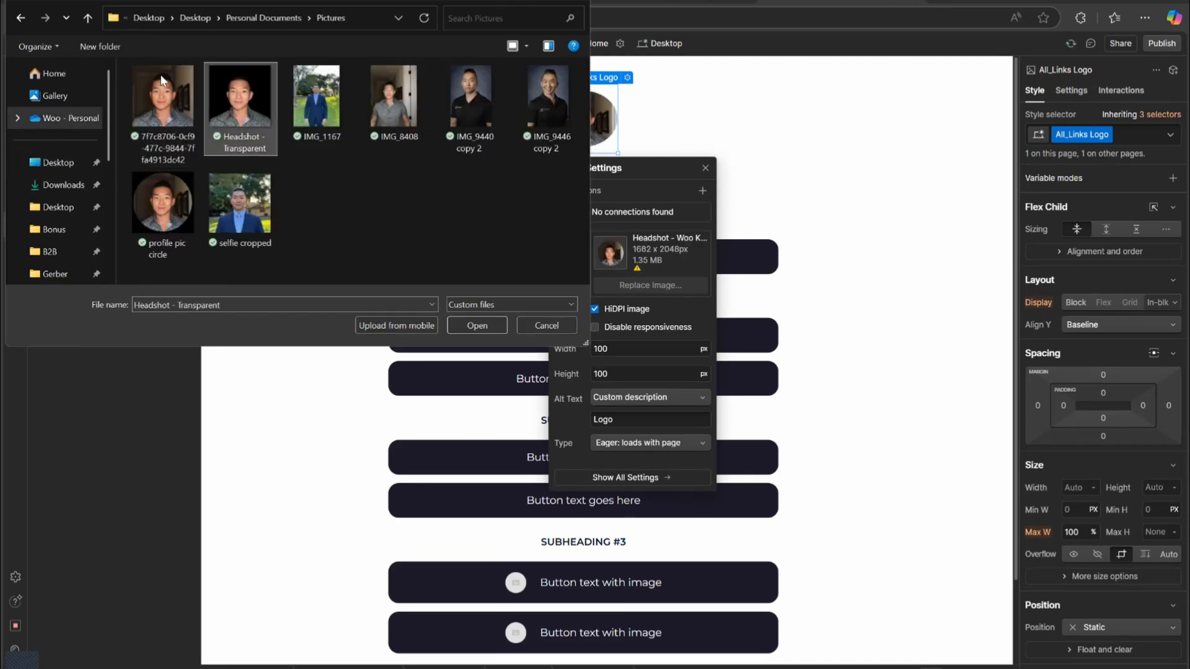
double_click(243, 99)
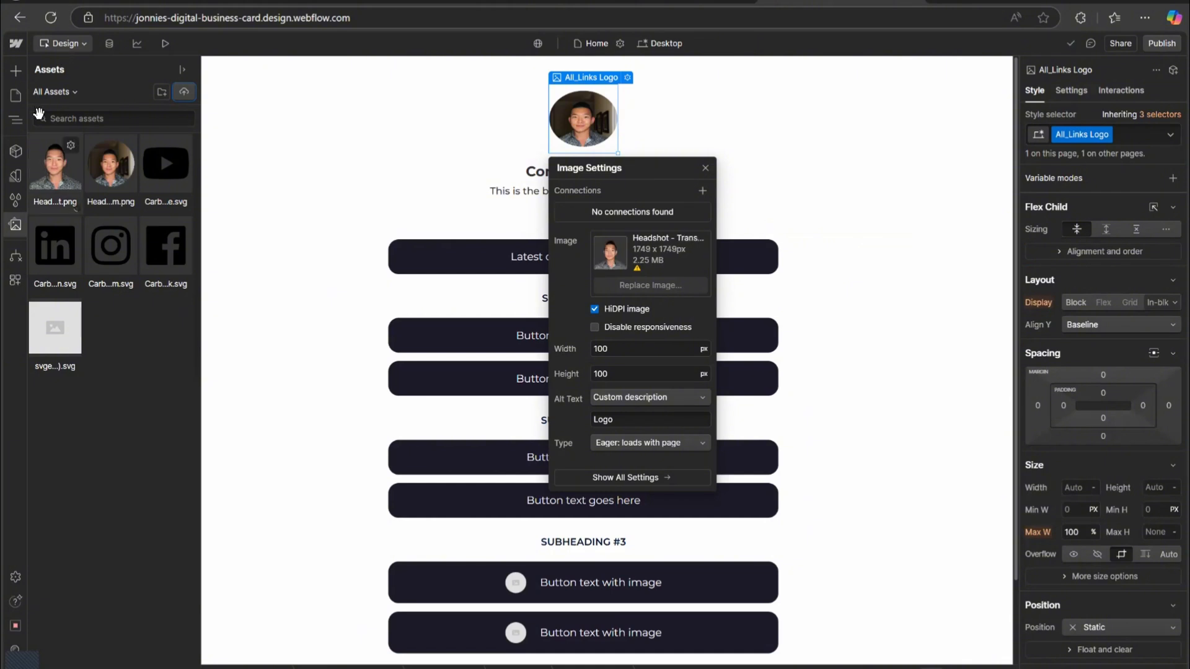
key(z)
click(381, 198)
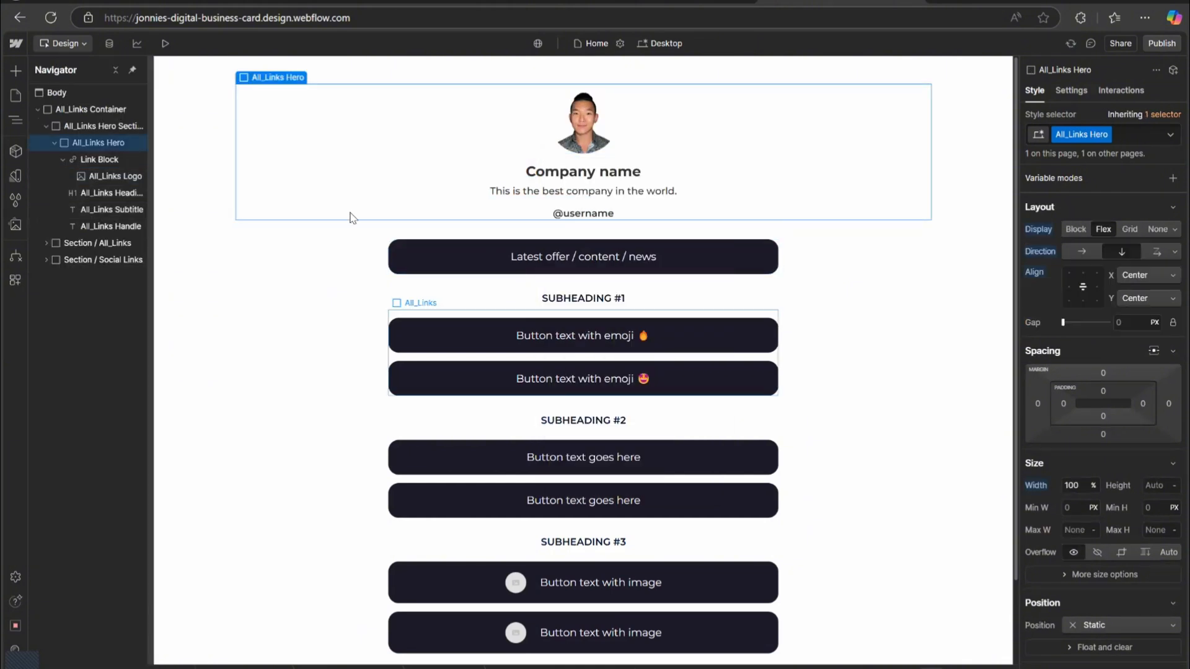
Replace the Company name heading with the person's full name.
double_click(433, 125)
key(ctrl+a)
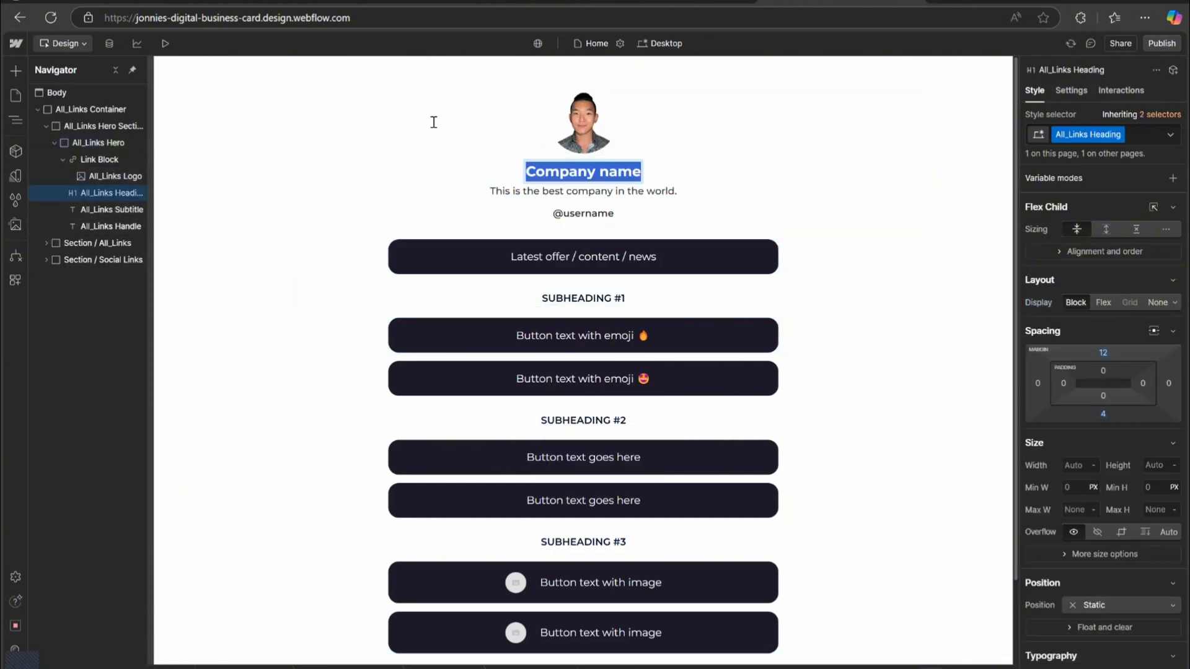
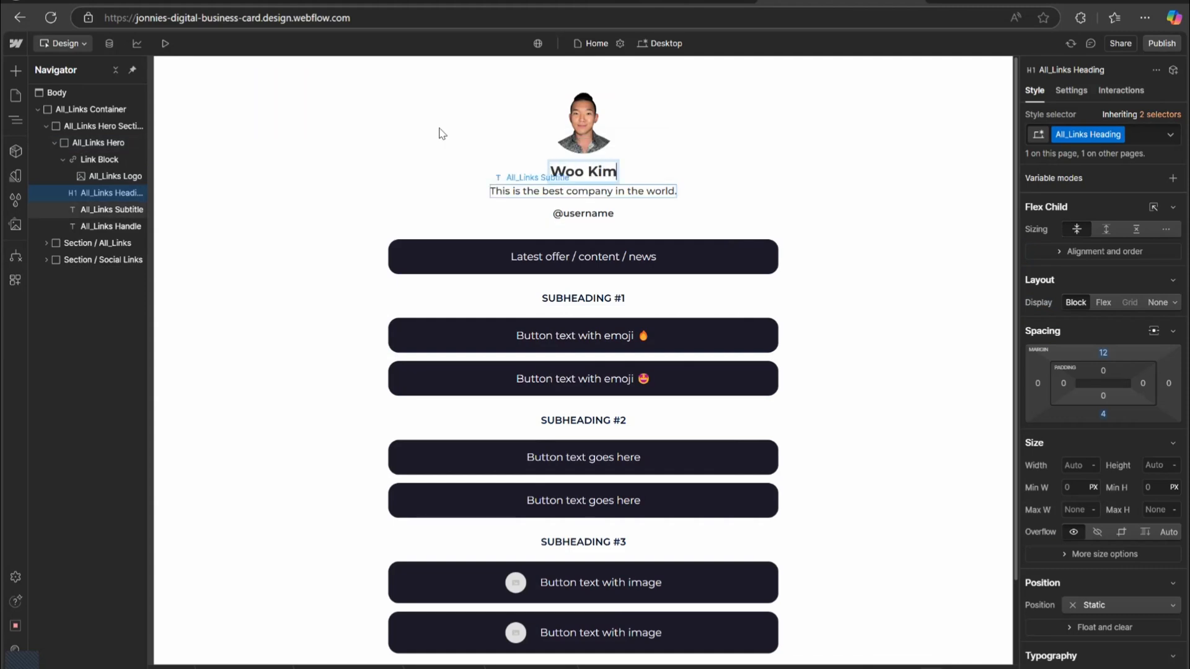
Change the subtitle text to Founder of LynkMe Cards.
double_click(442, 129)
key(ctrl+a)
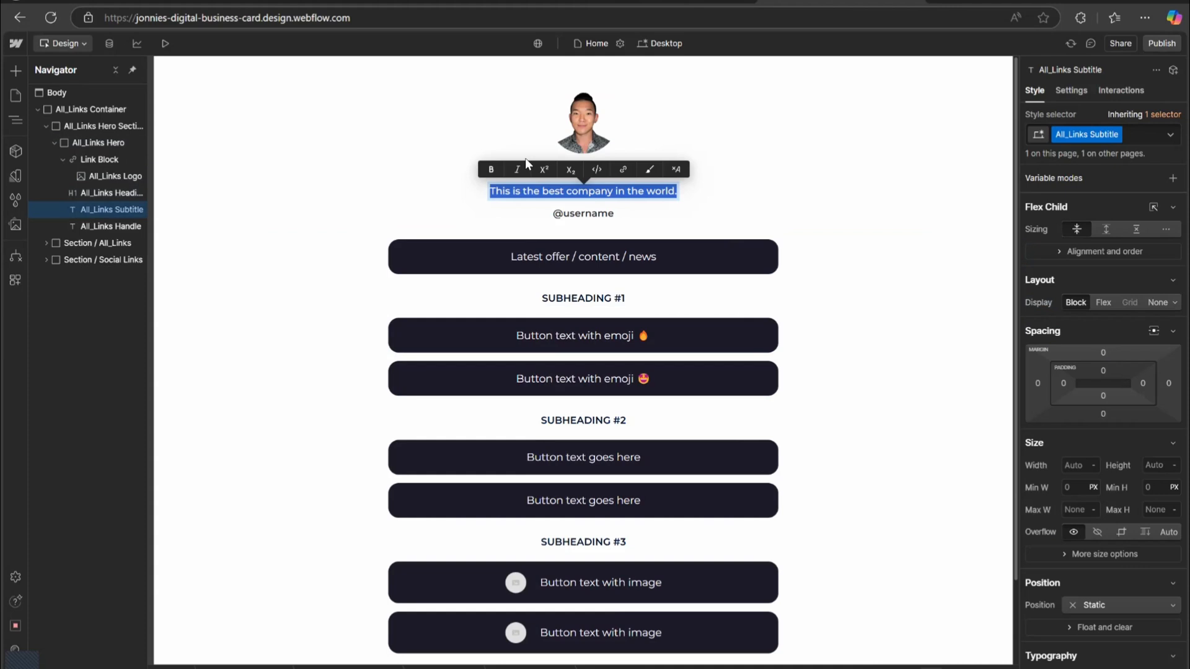
text(Founder of Lyn)
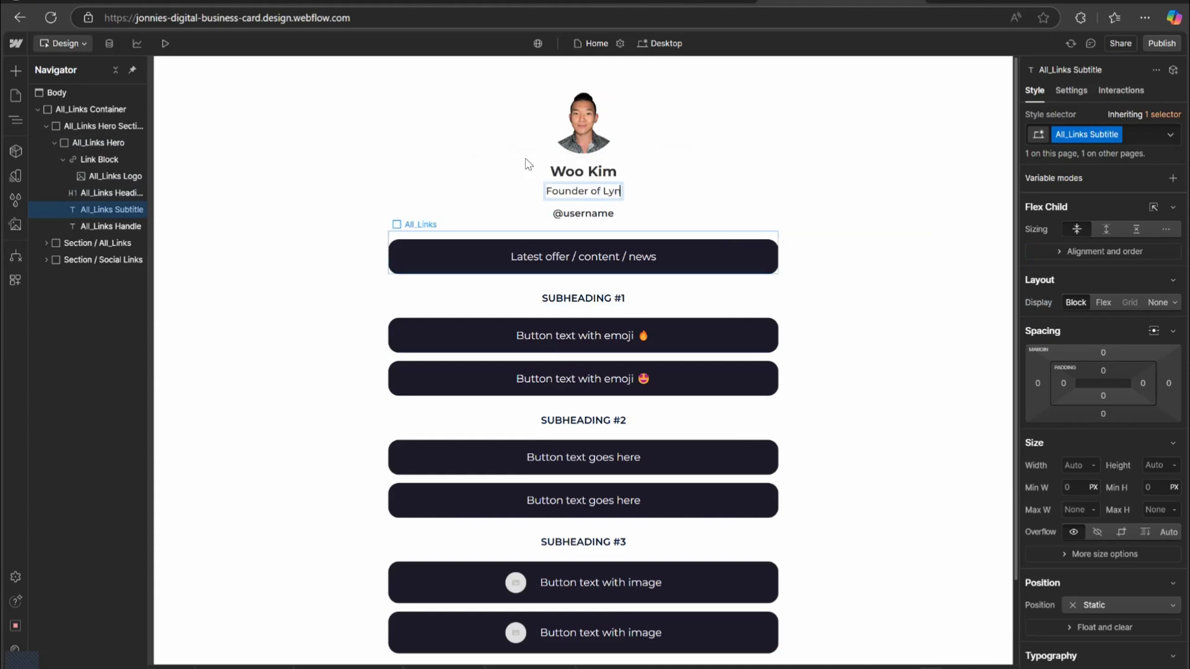
text(kMe Cards)
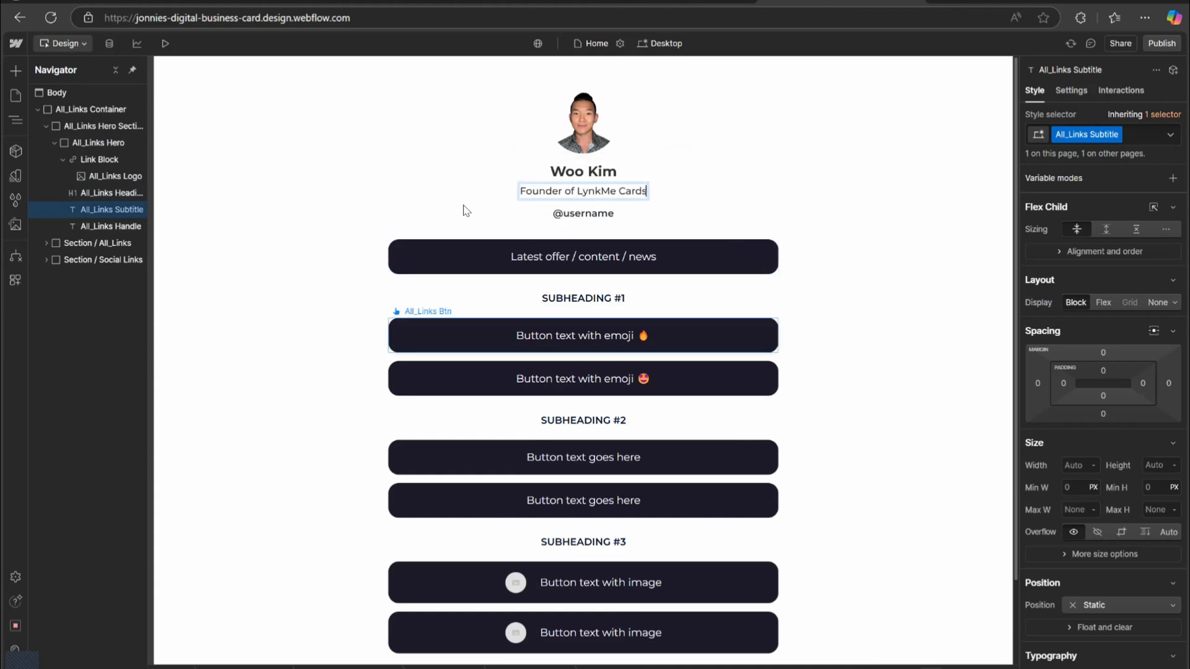
click(583, 213)
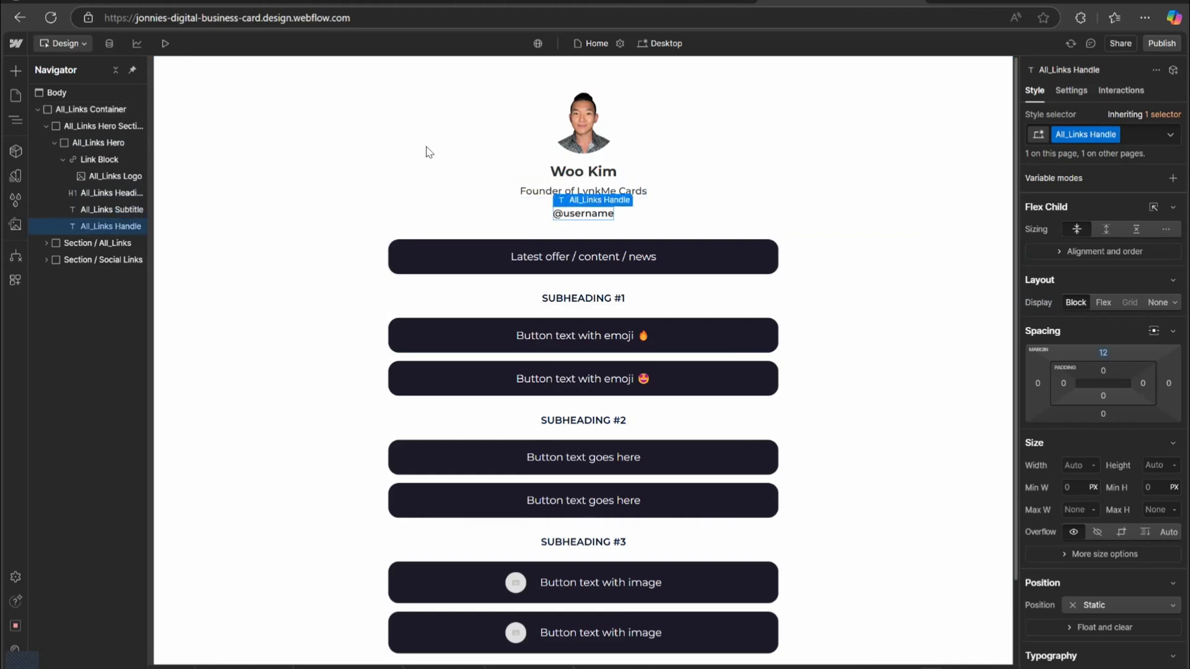
click(421, 149)
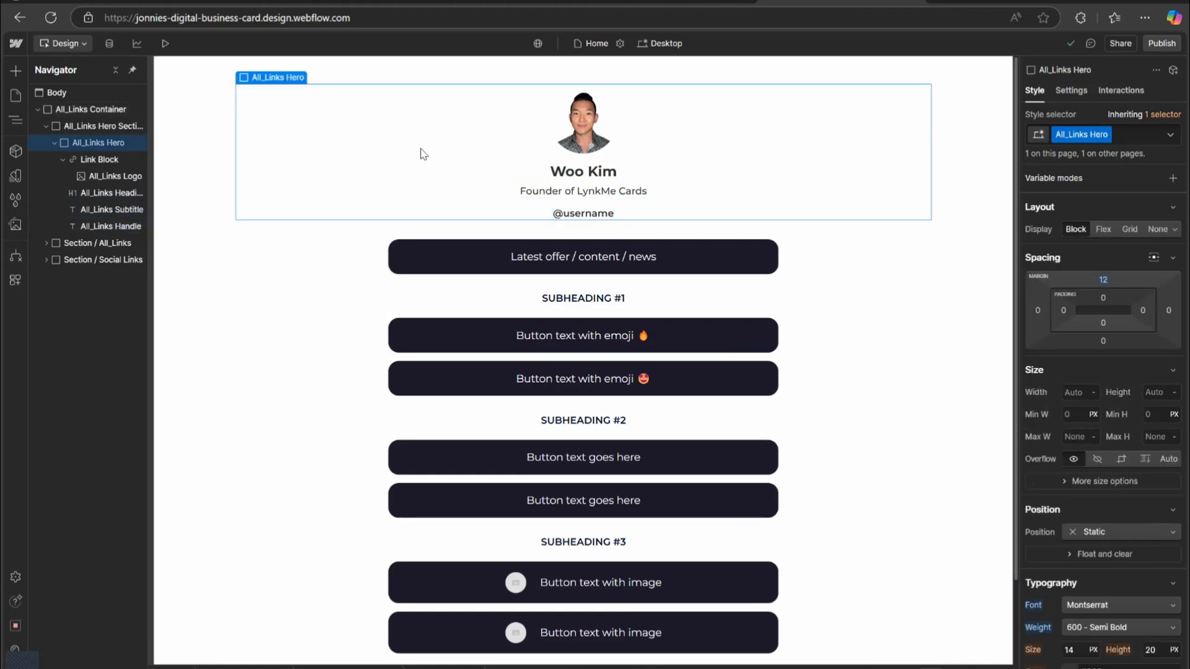
click(583, 213)
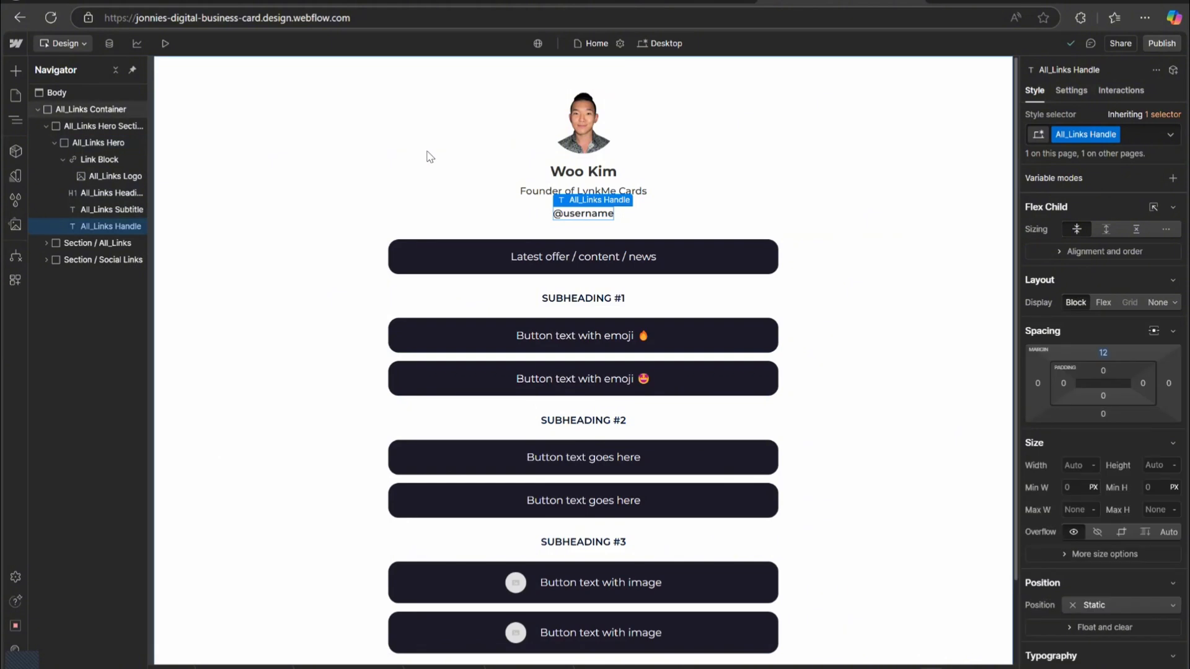
key(Delete)
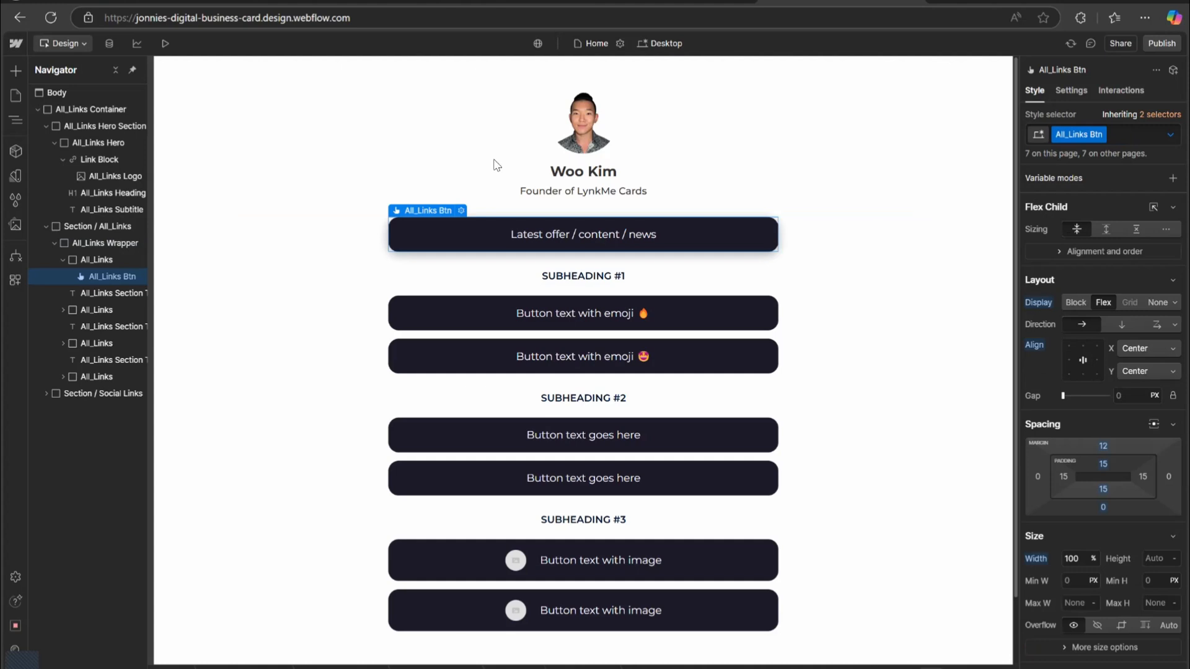
Change the first link button's text to My Phone Number.
key(Return)
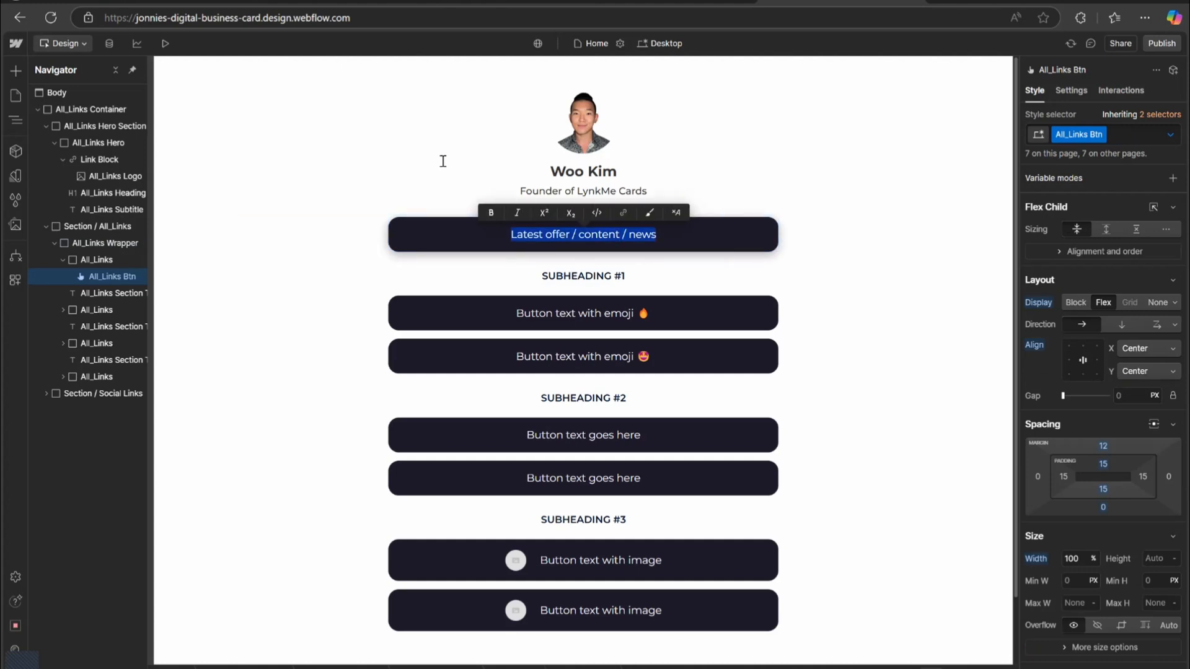
text(M)
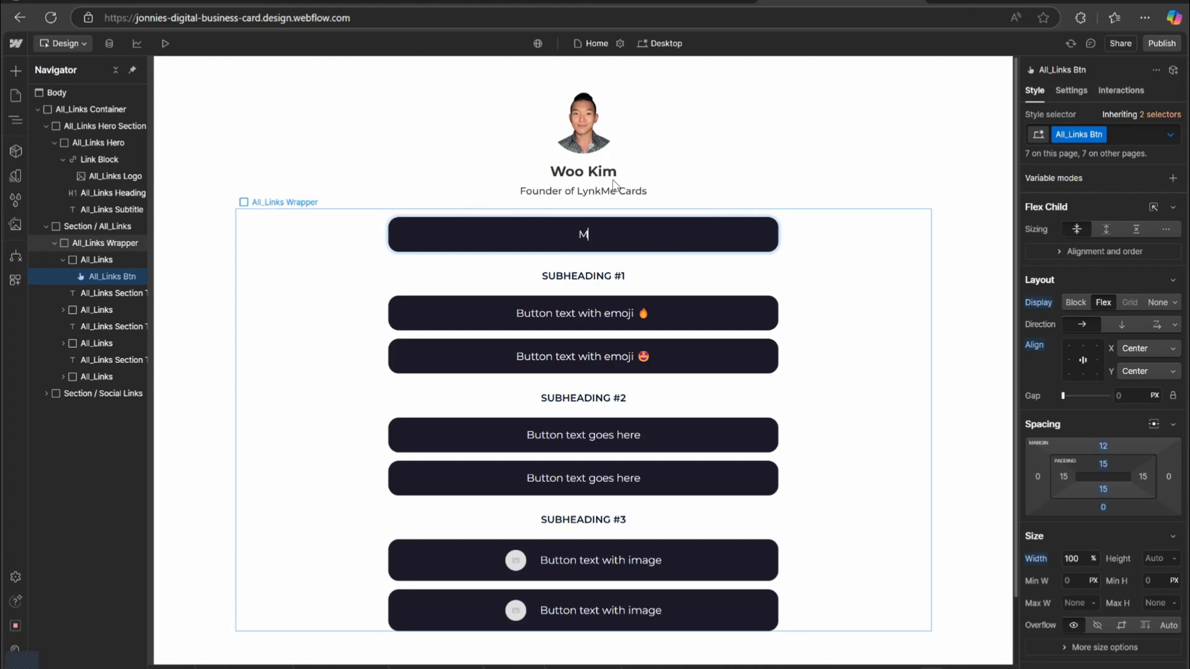
text(y Phone Number)
click(613, 185)
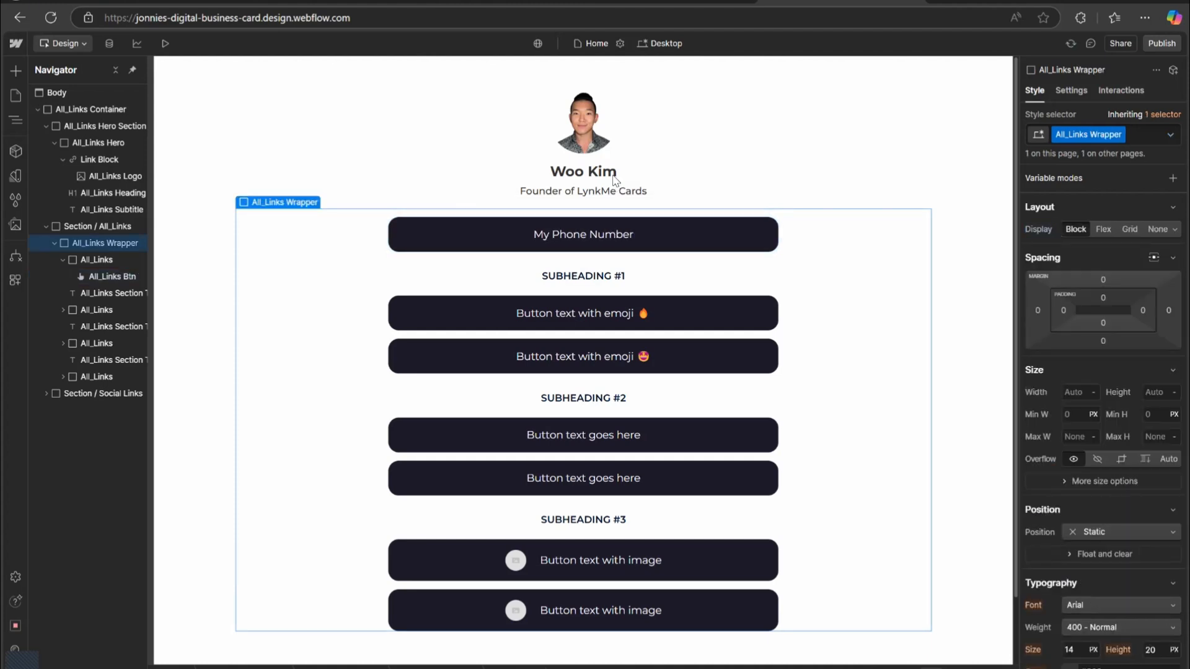
Set the first button's link type to Phone and enter the phone number.
click(530, 171)
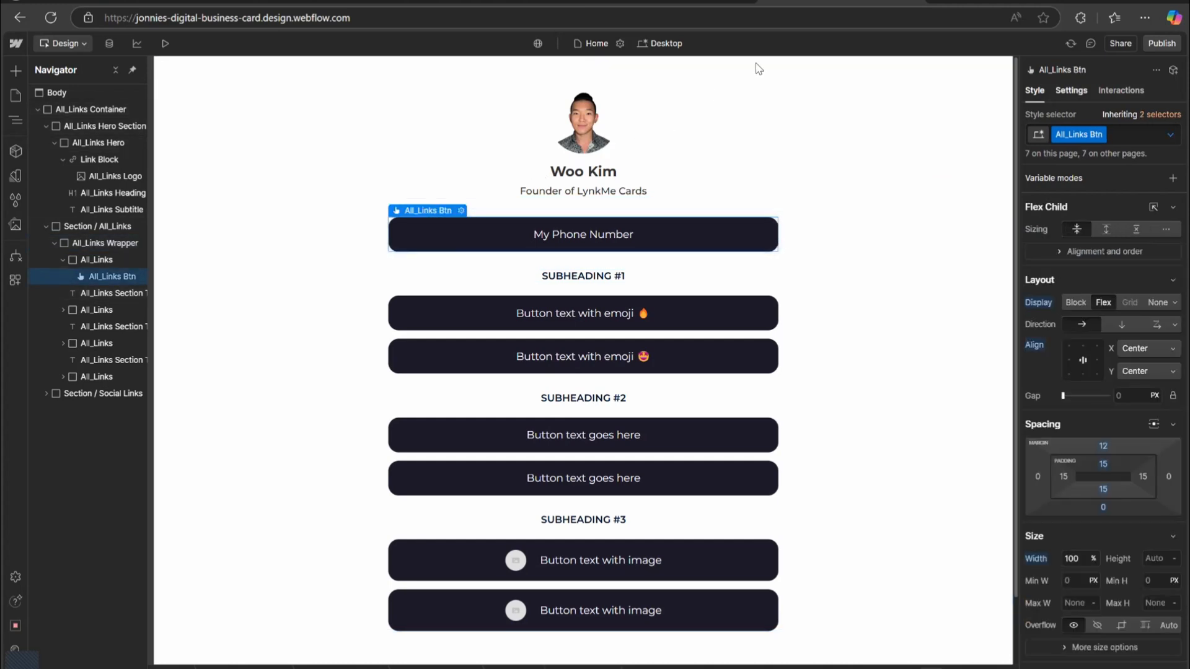
key(d)
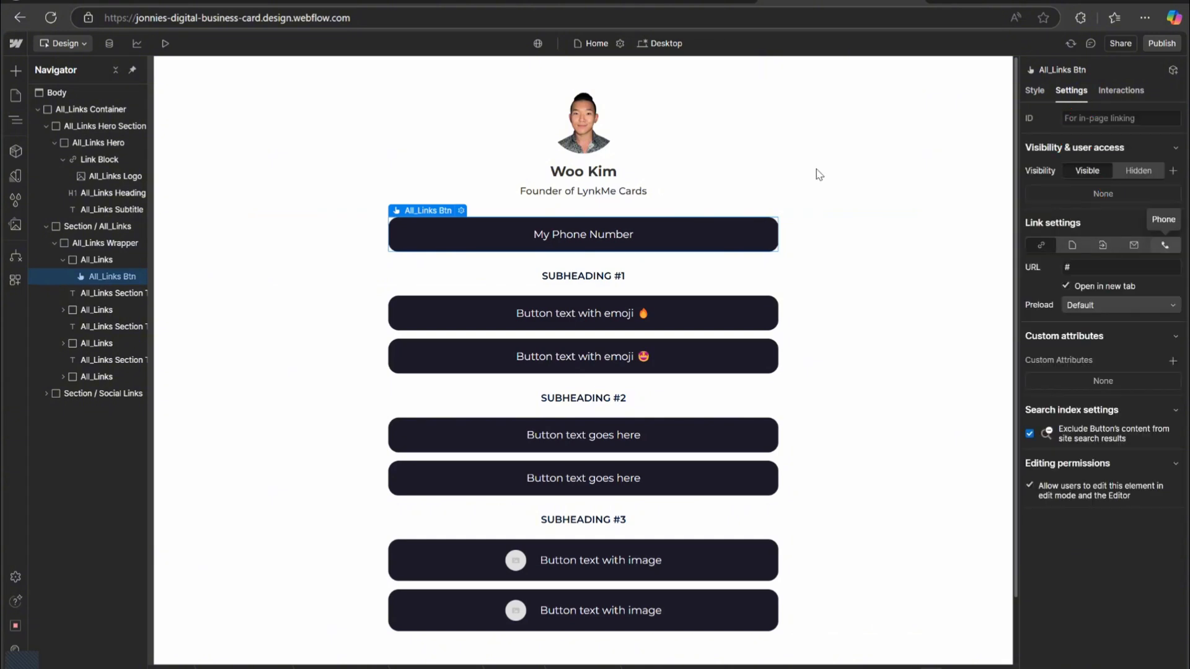
click(1166, 246)
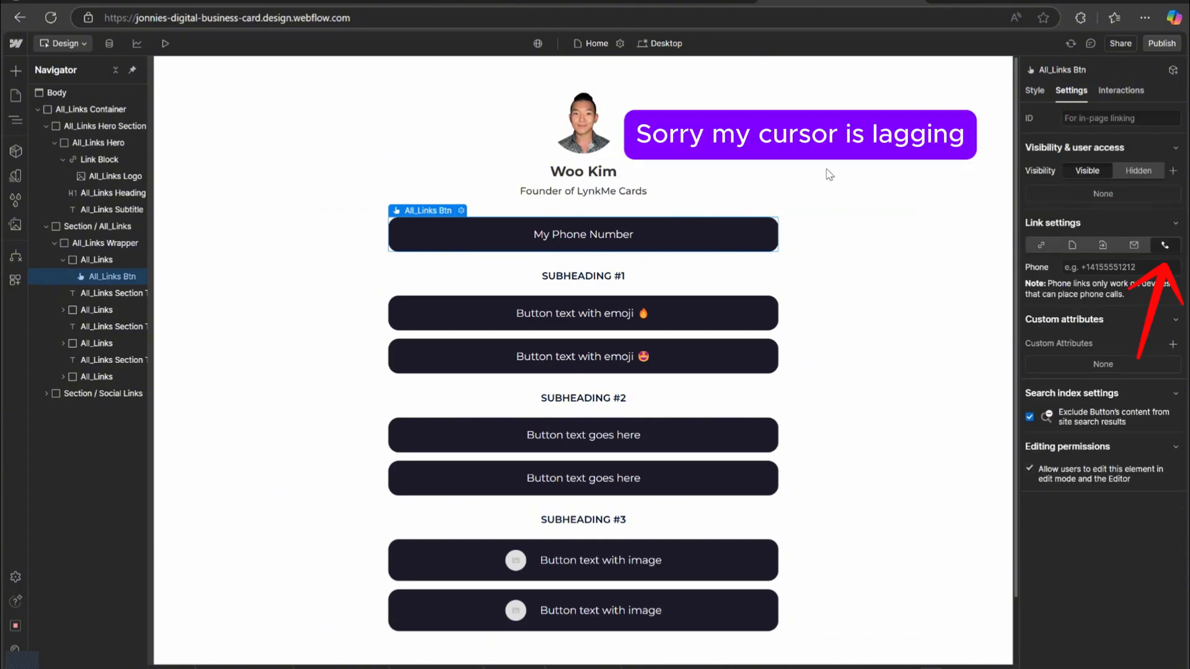
click(1128, 268)
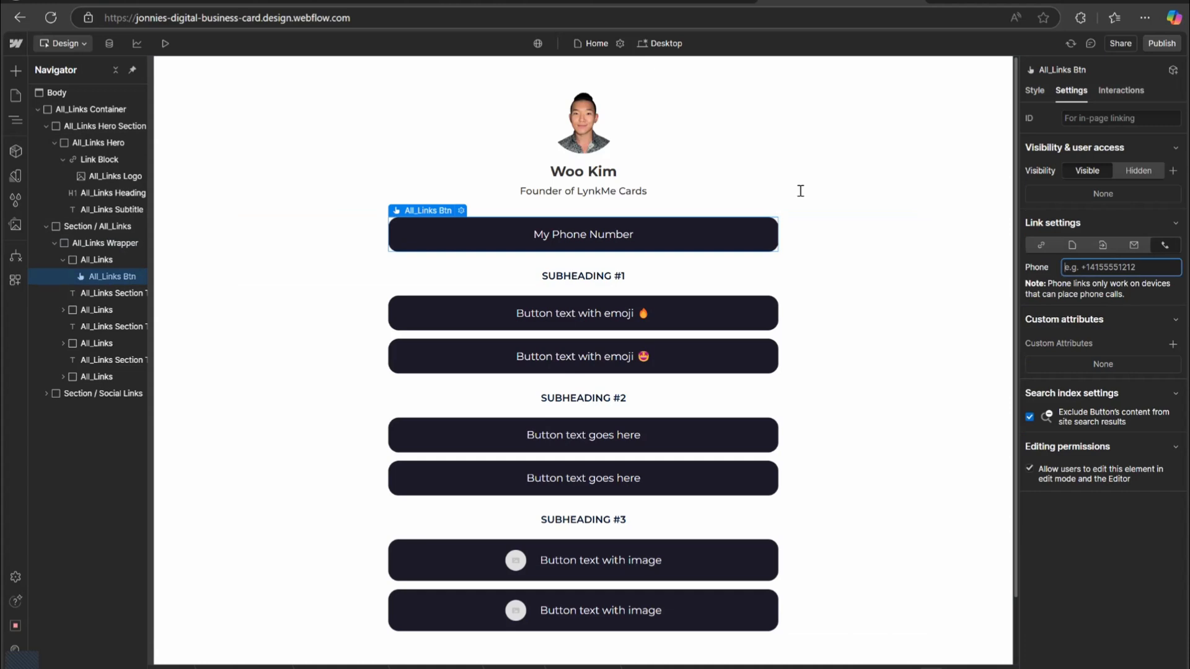
text(949)
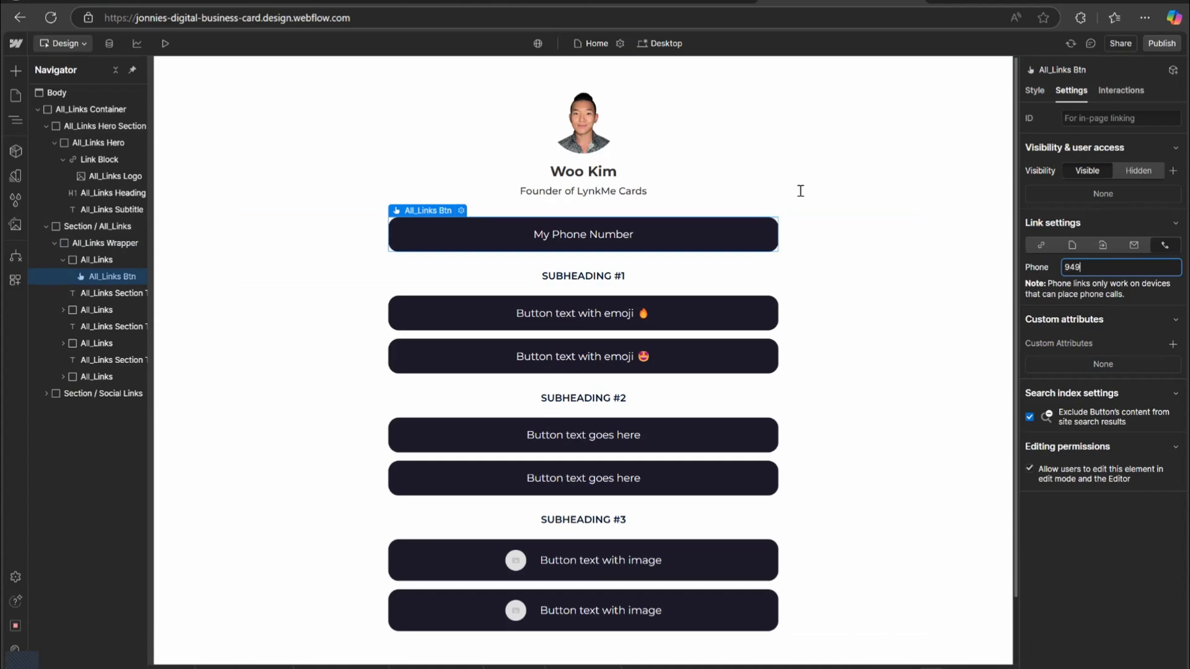
text(5551)
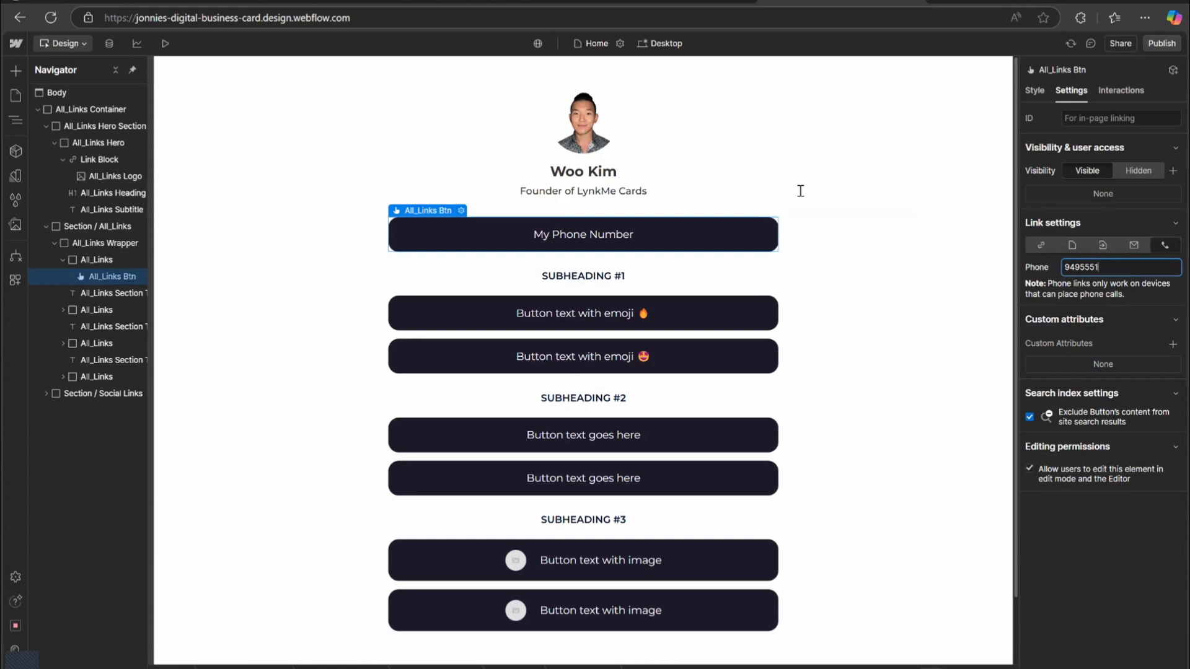
text(234)
click(869, 233)
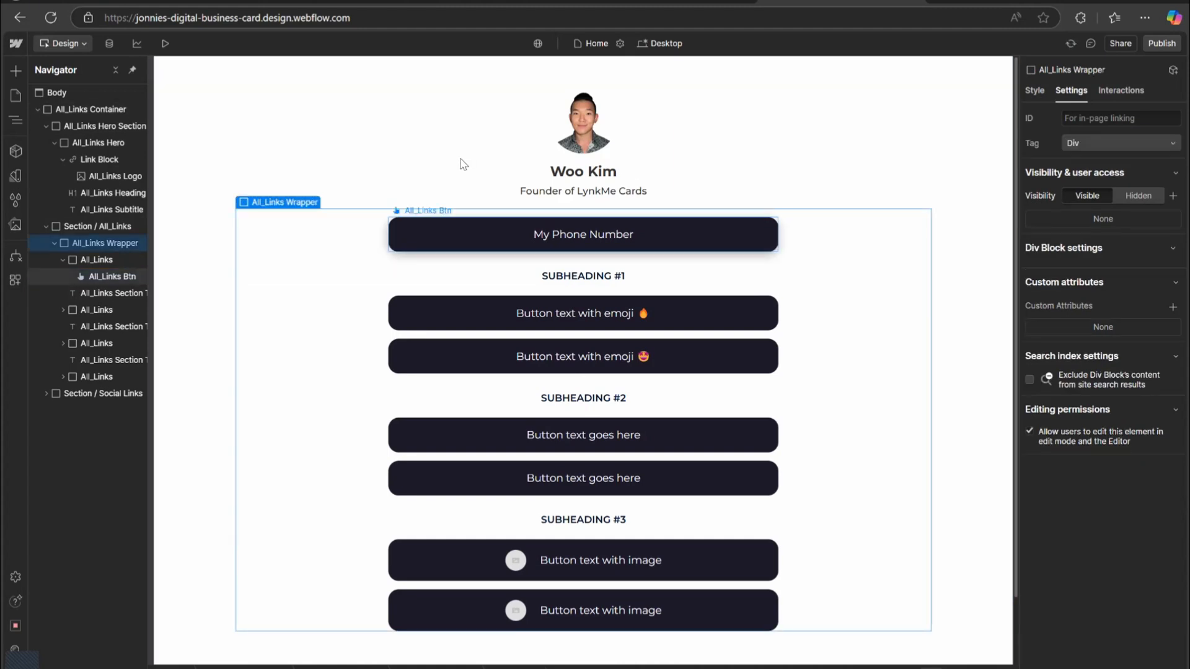
Delete the Subheading #1 title below the first button.
click(446, 223)
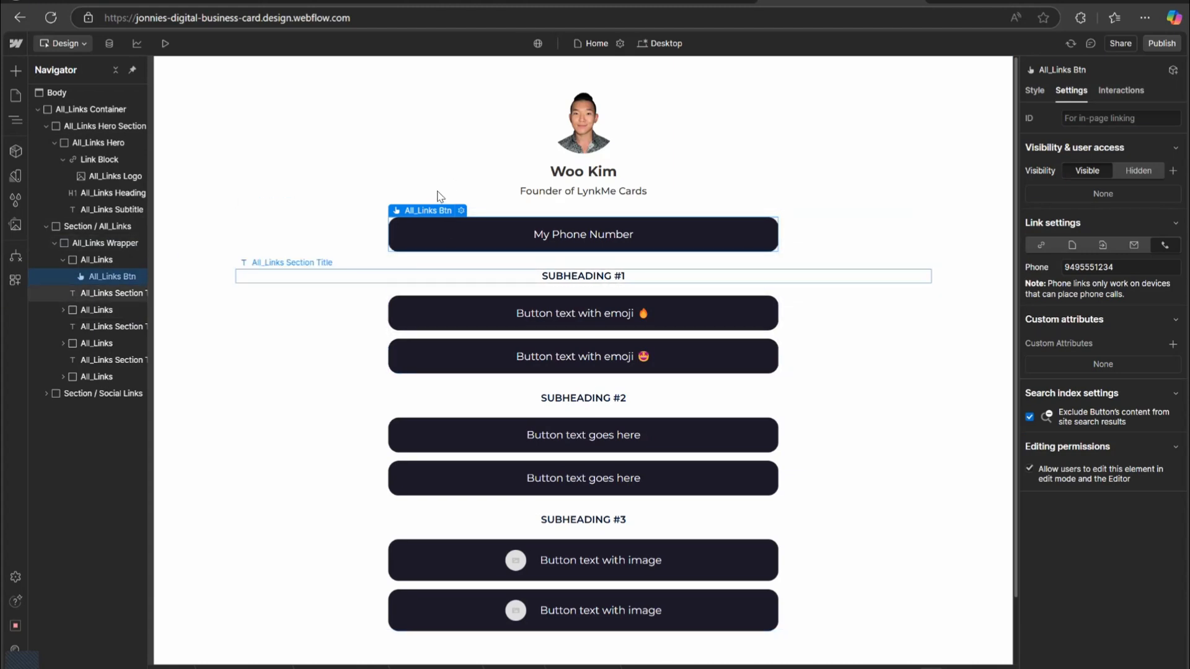
key(Down)
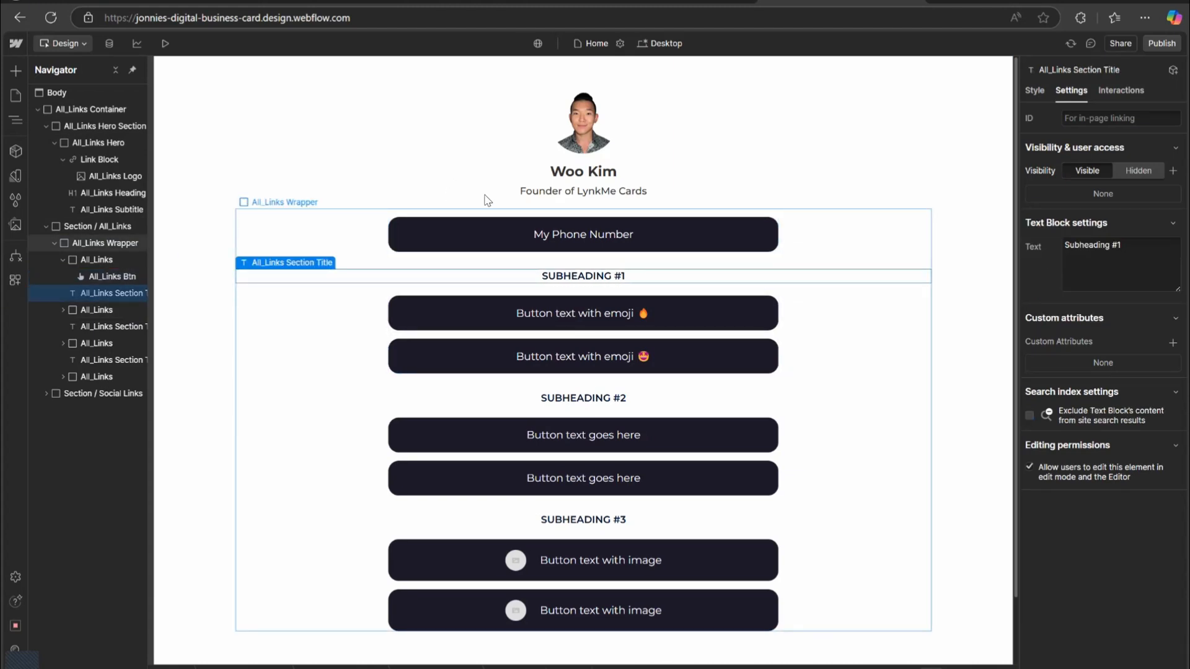
key(Delete)
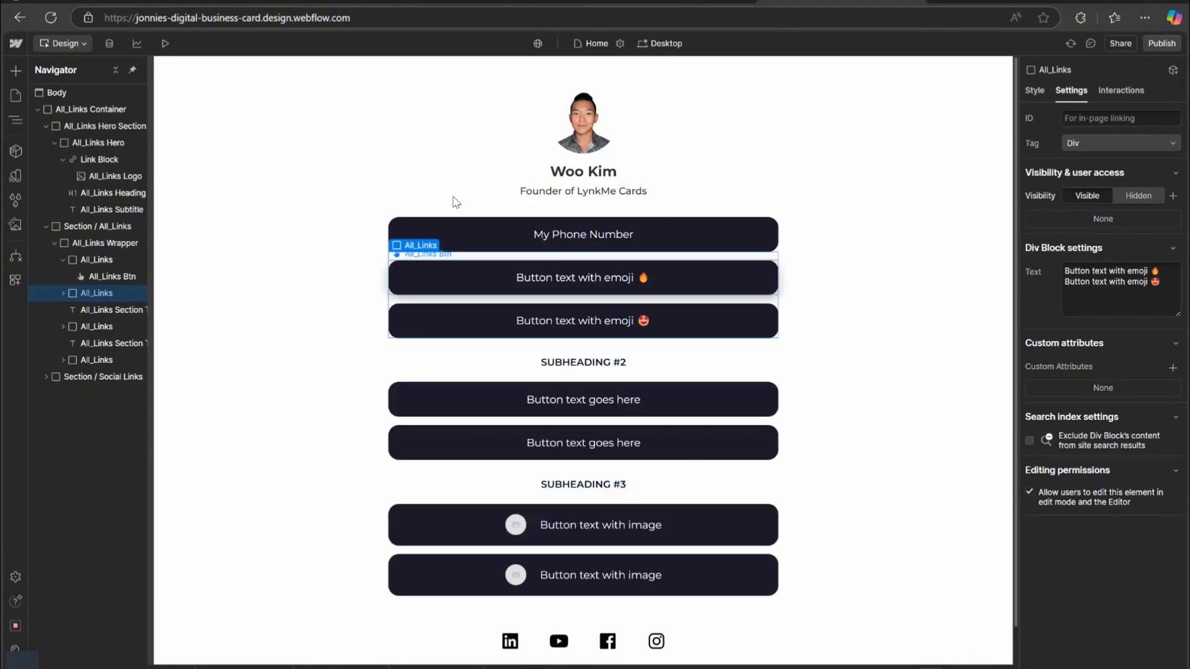
Change the second link button's text to My Email Address.
key(Down)
key(Return)
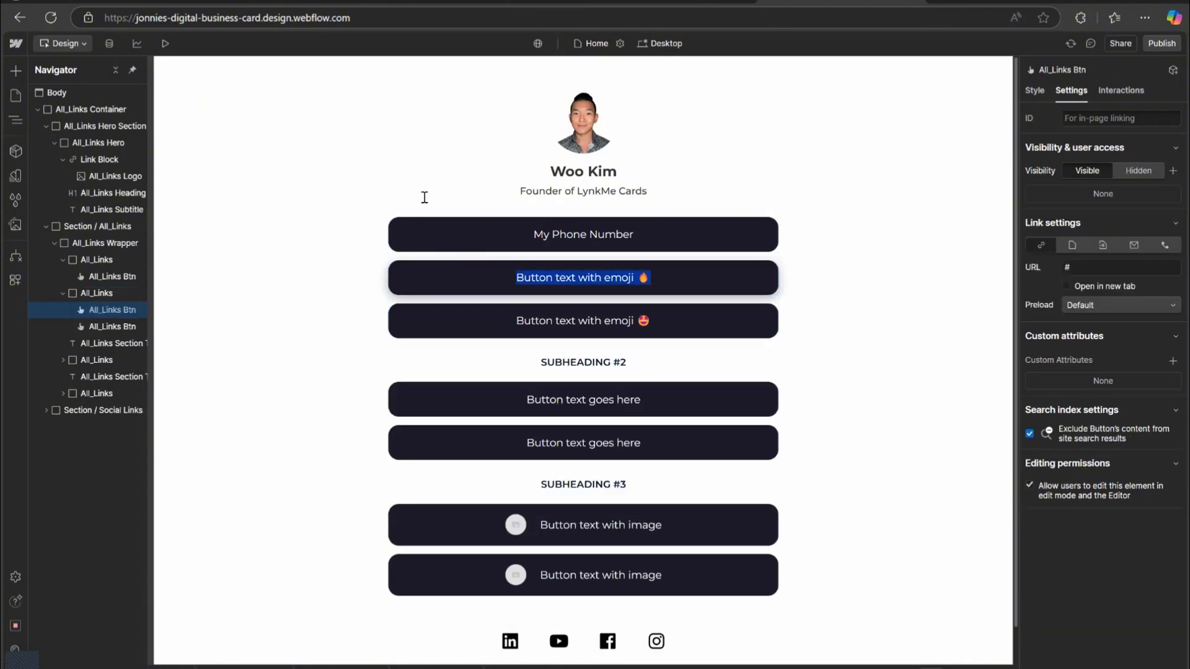
text(My)
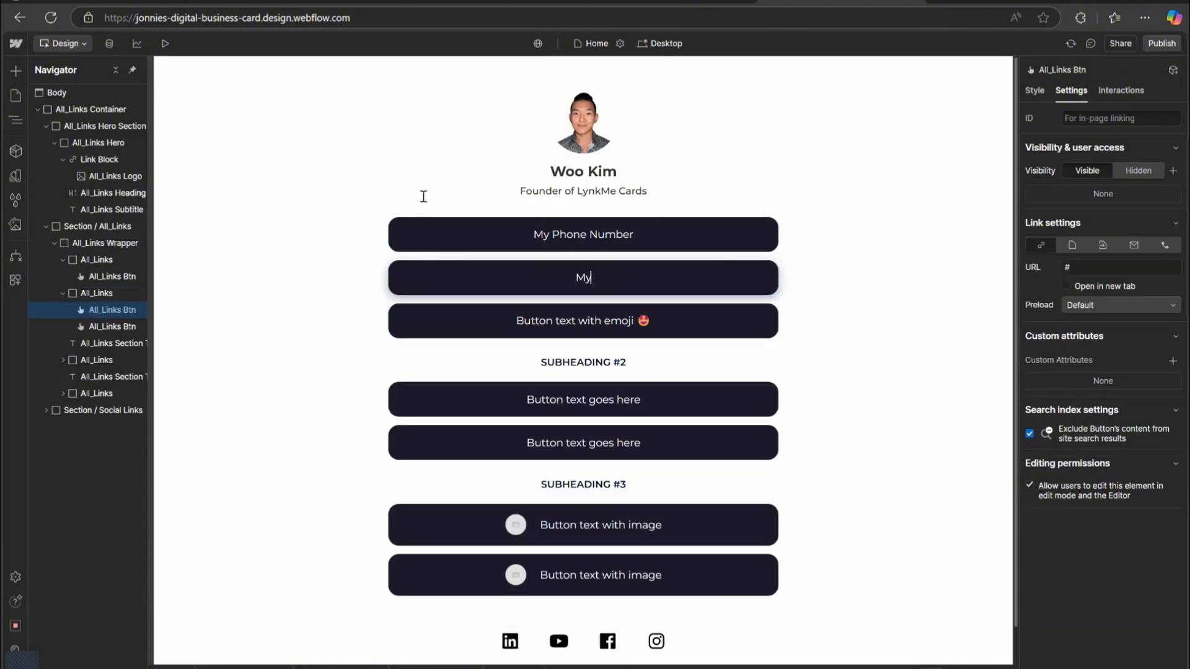
text( Email Address)
click(654, 210)
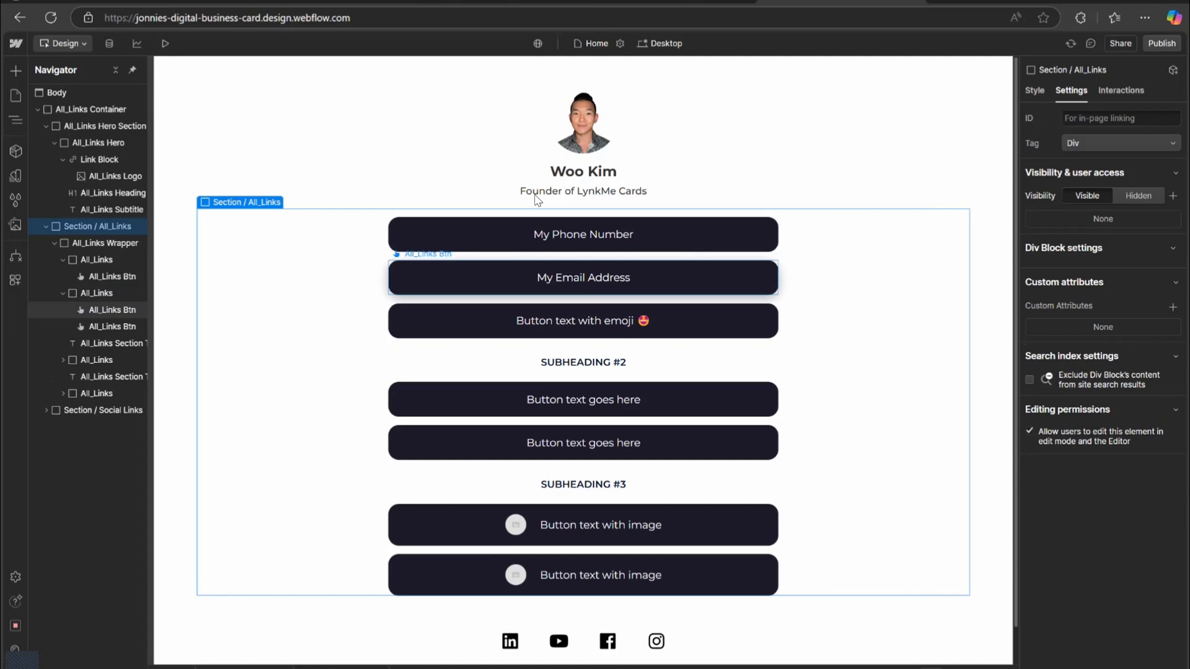
Set the second button's link type to Email and enter the email address.
click(112, 310)
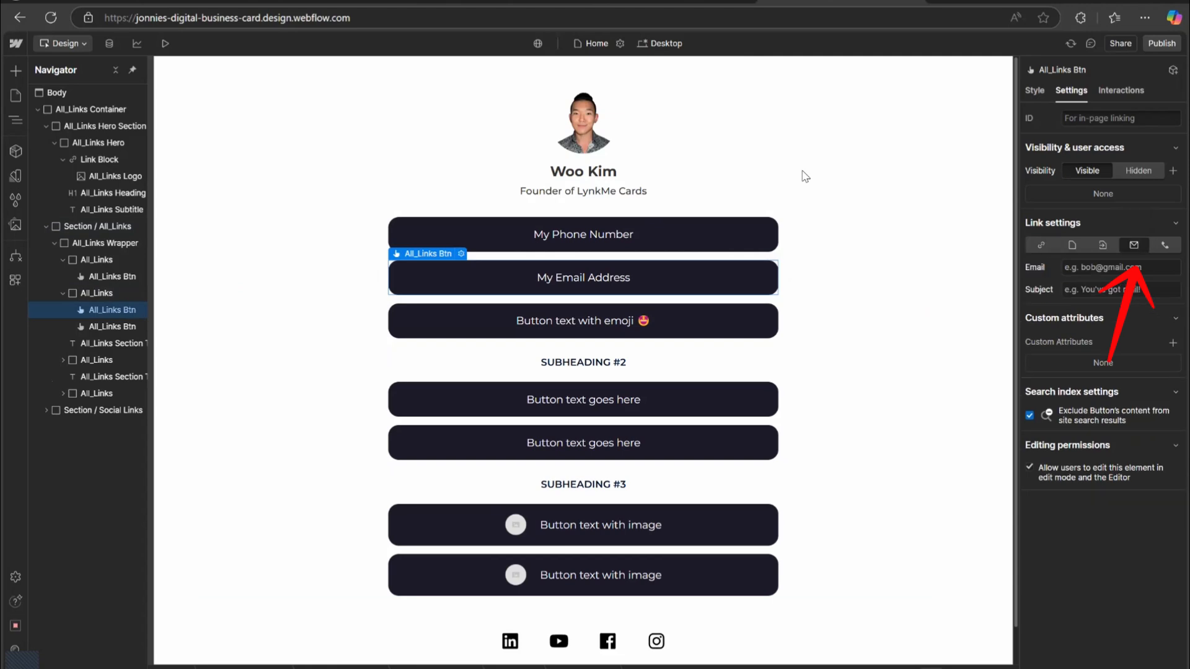
text(woo2)
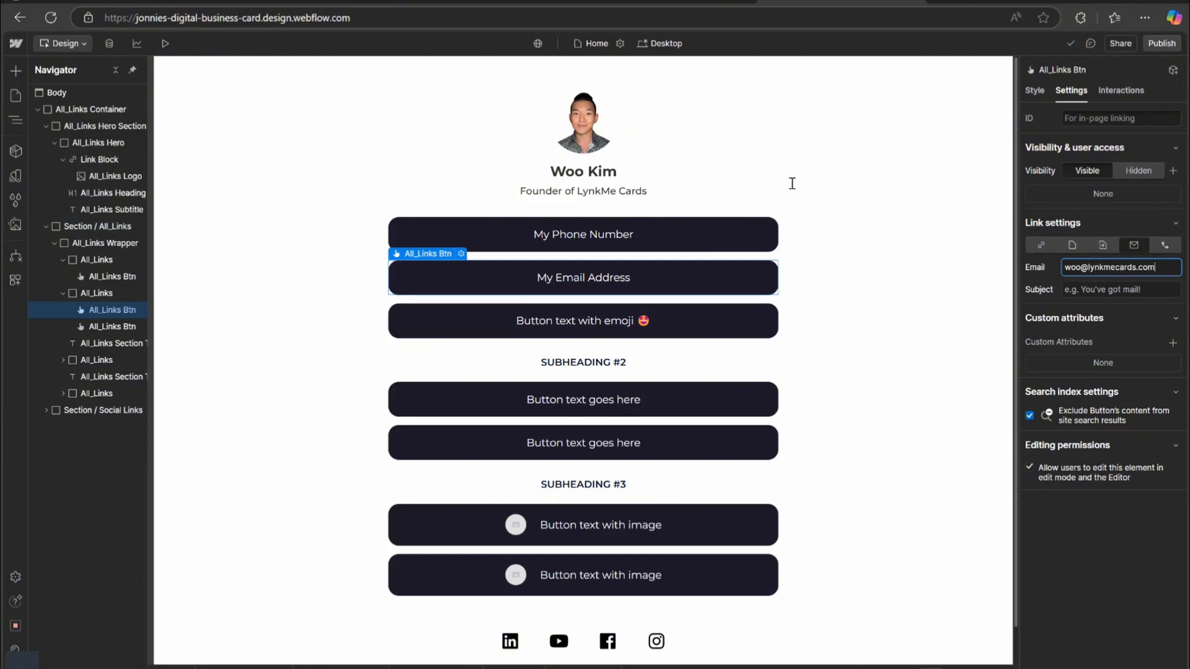
key(Tab)
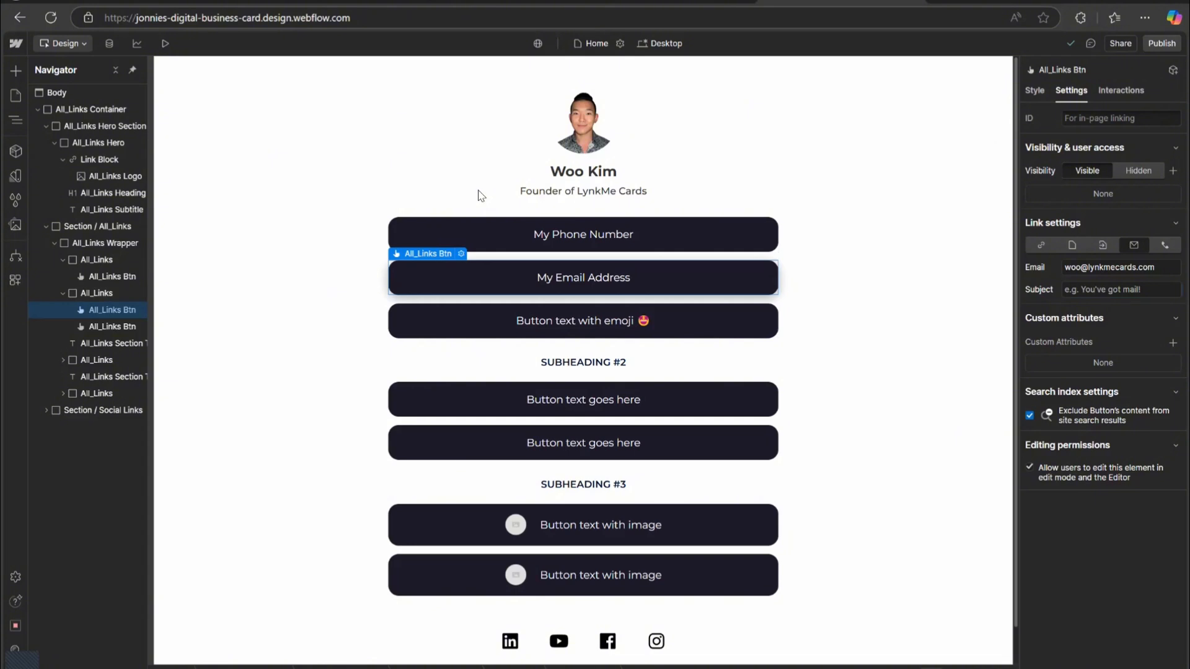
key(Tab)
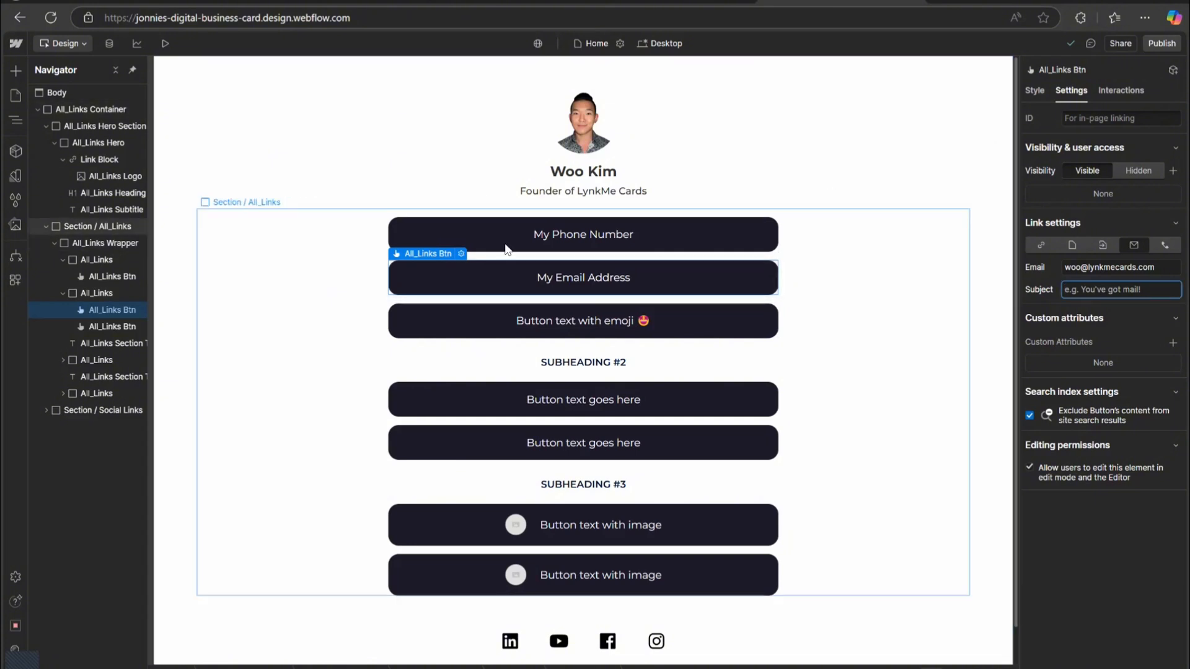
Change the third link button's text to My Website.
click(475, 320)
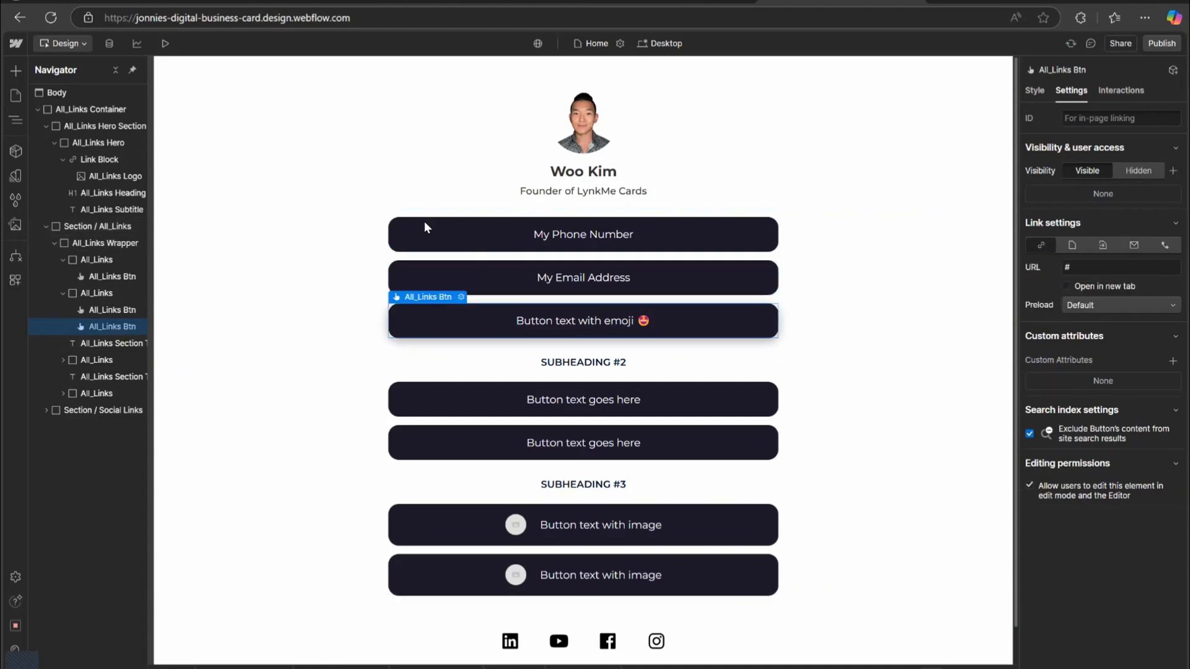
double_click(475, 321)
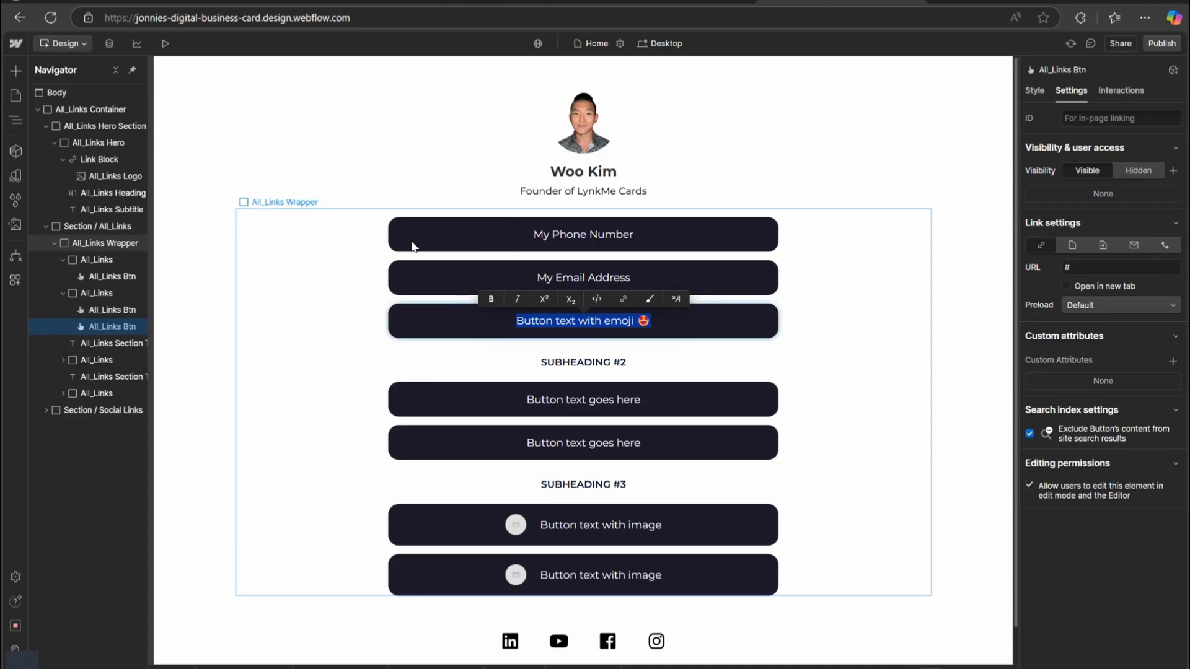
text(My Website)
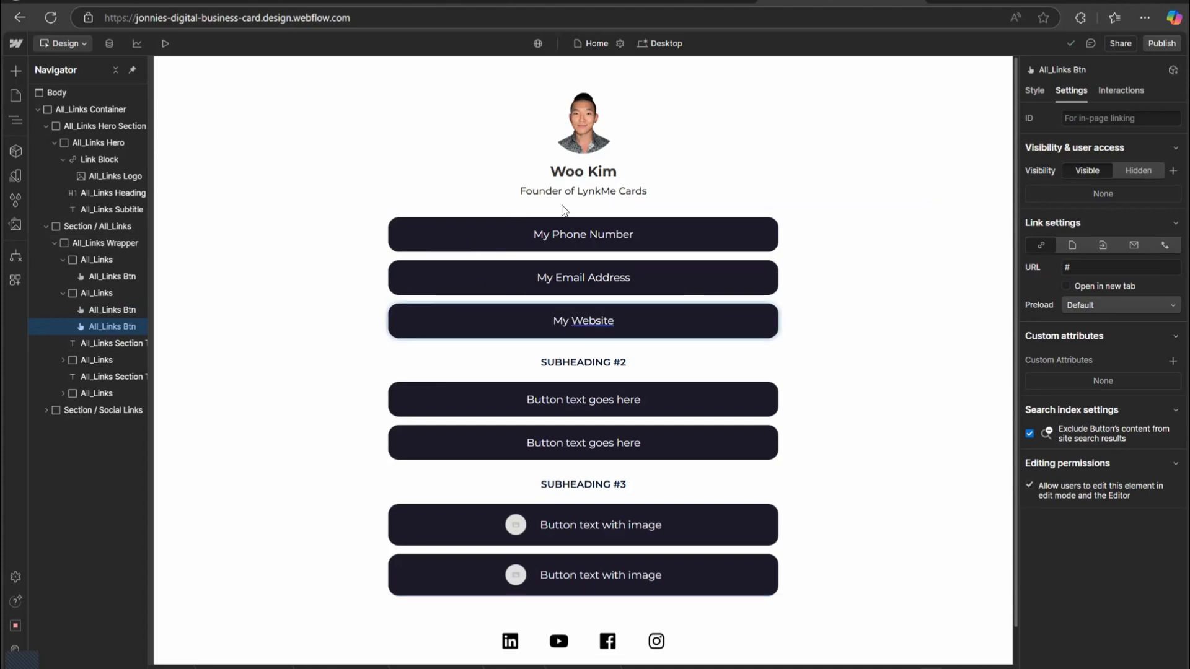
click(563, 211)
click(528, 321)
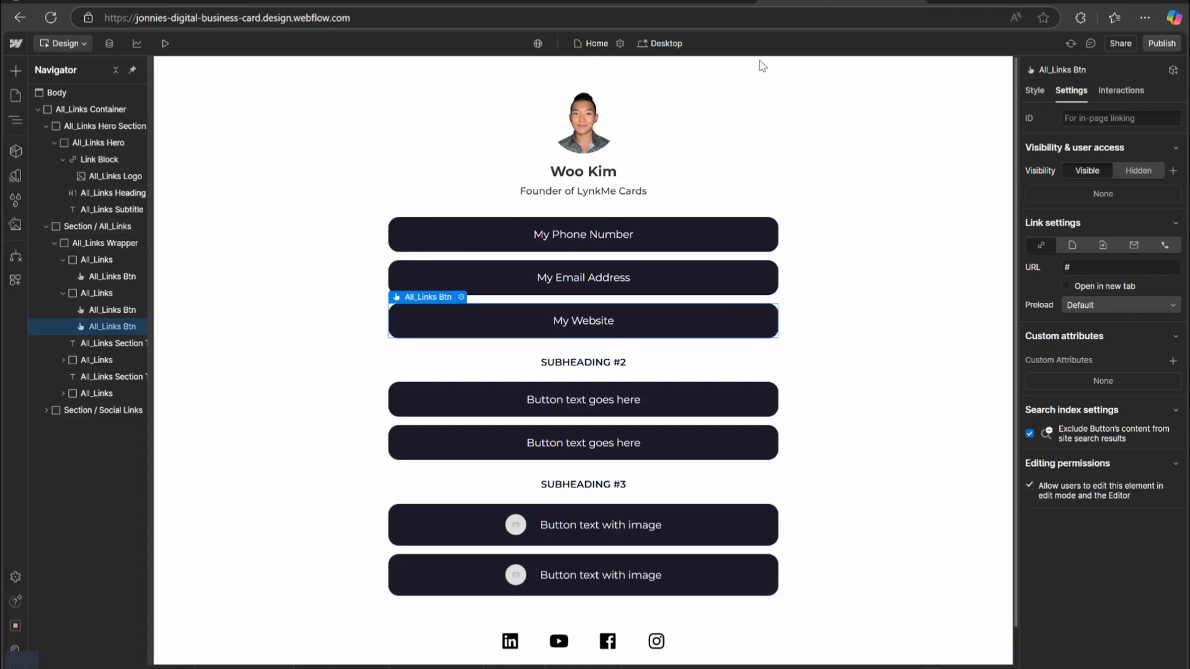
click(1101, 268)
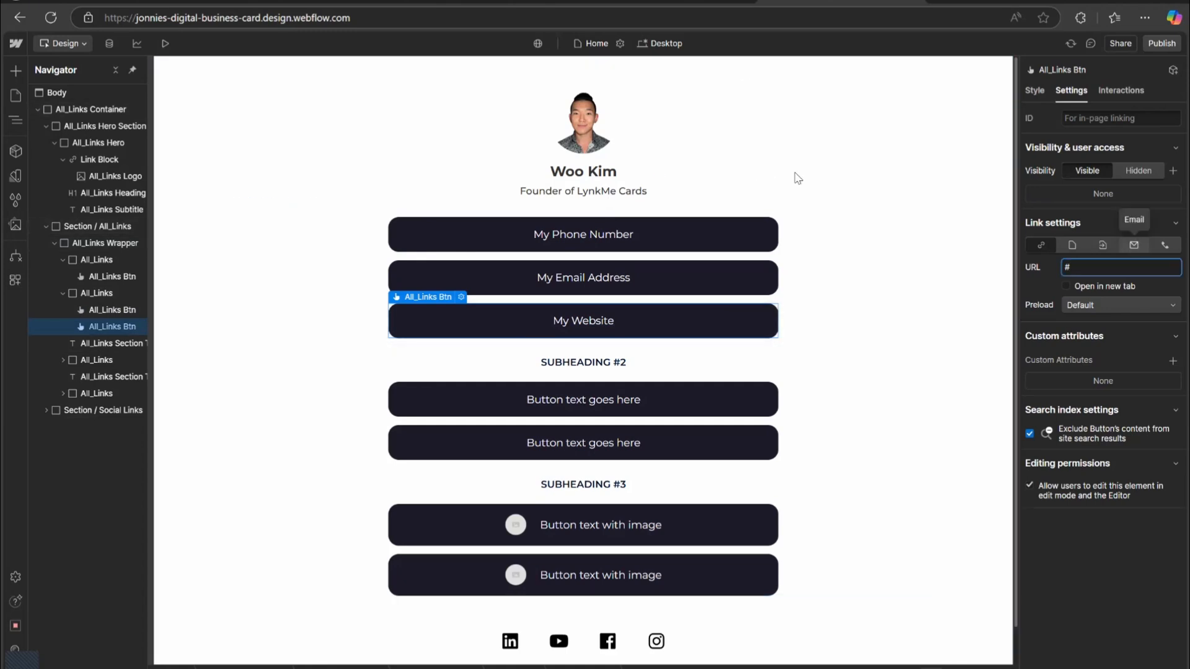
key(BackSpace)
text(www.lynkmecards.com)
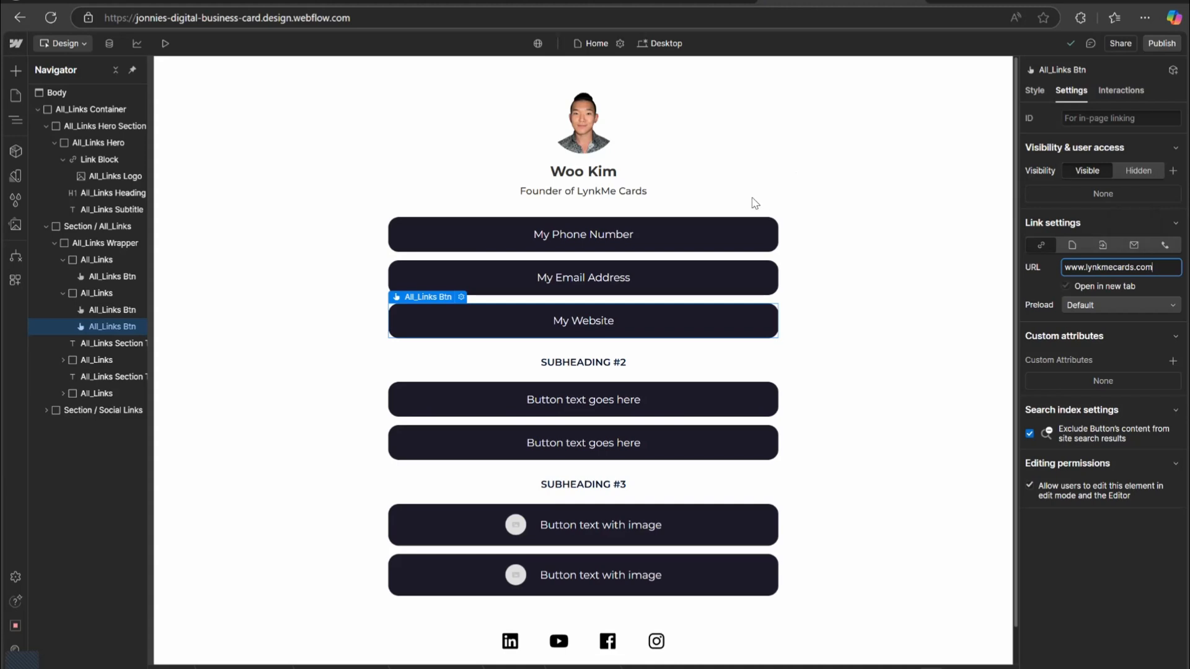
key(Return)
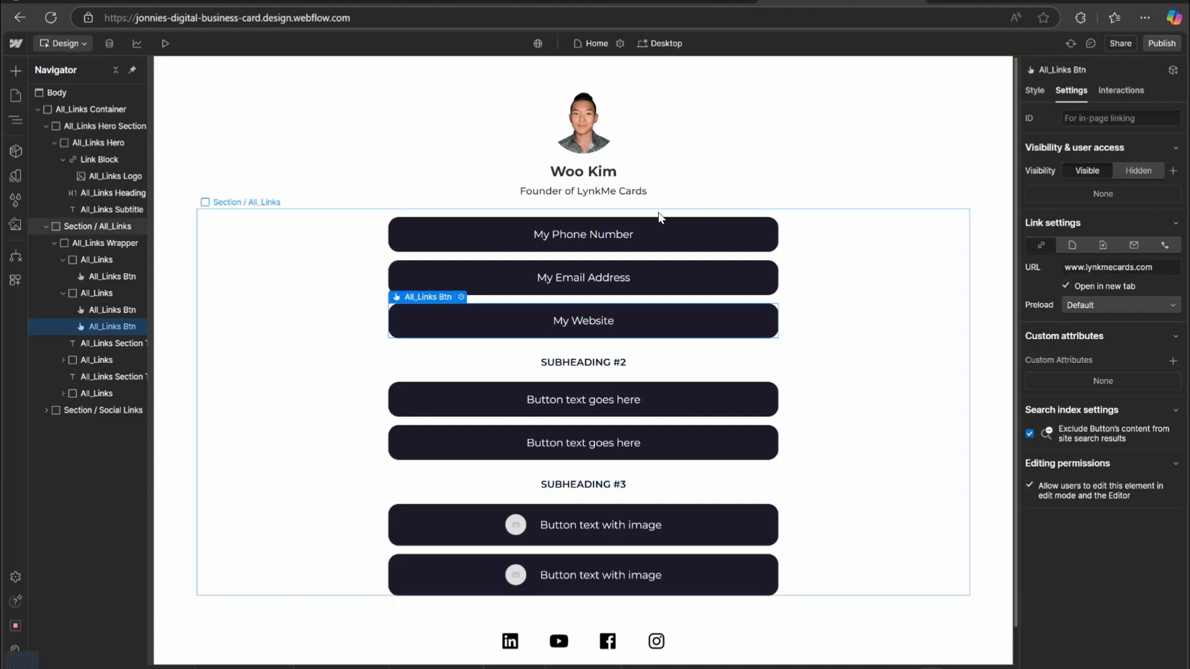
Delete the remaining subheadings and placeholder button groups below the My Website button.
click(437, 260)
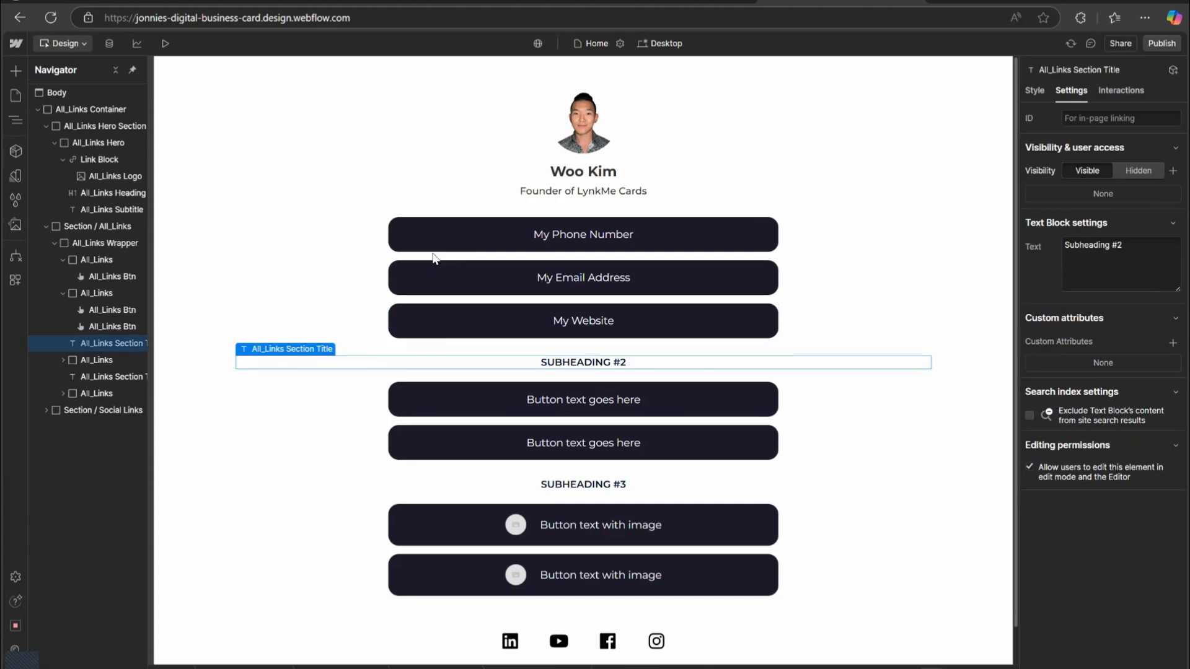
key(Delete)
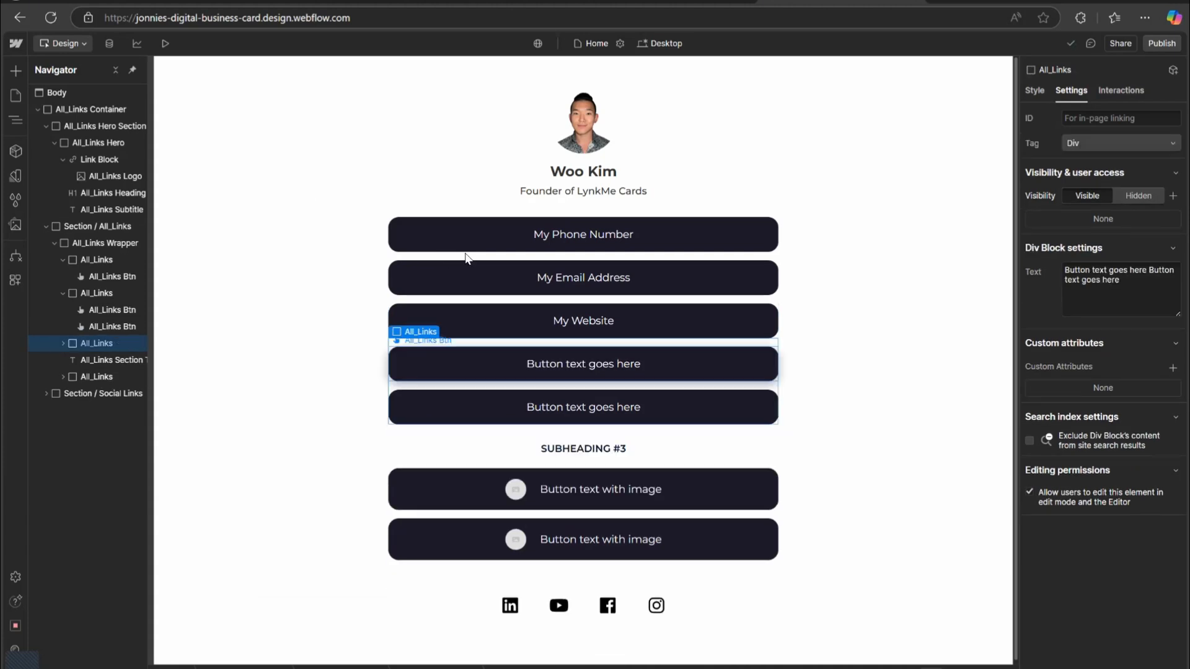
key(Delete)
key(Delete)
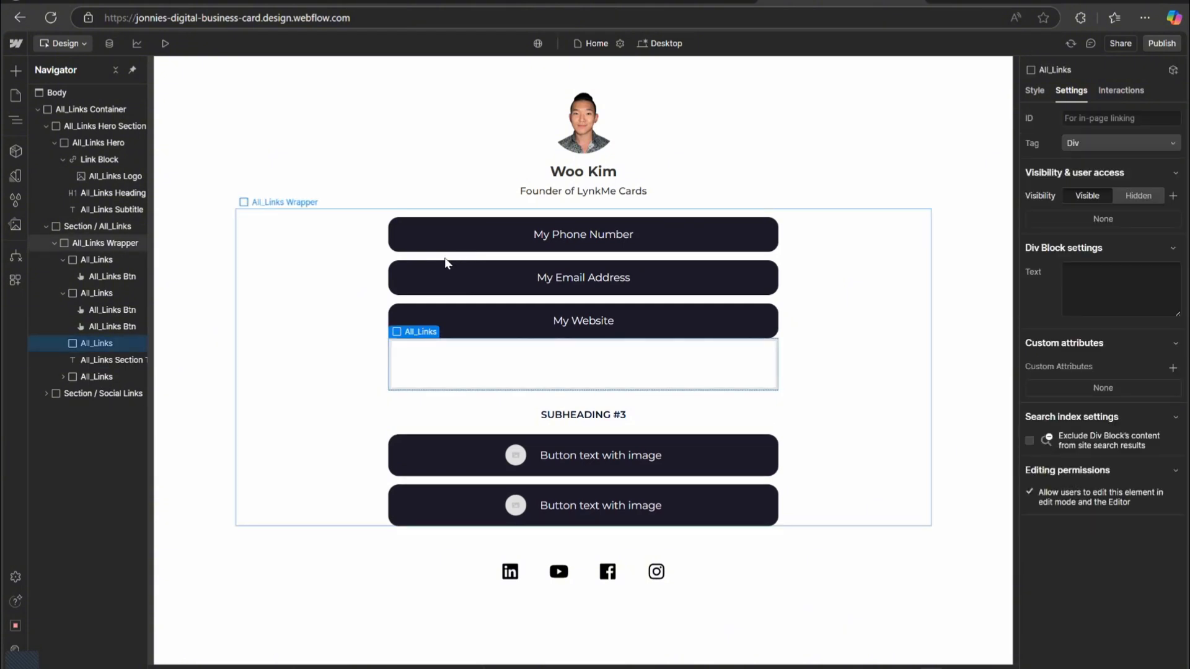
key(Delete)
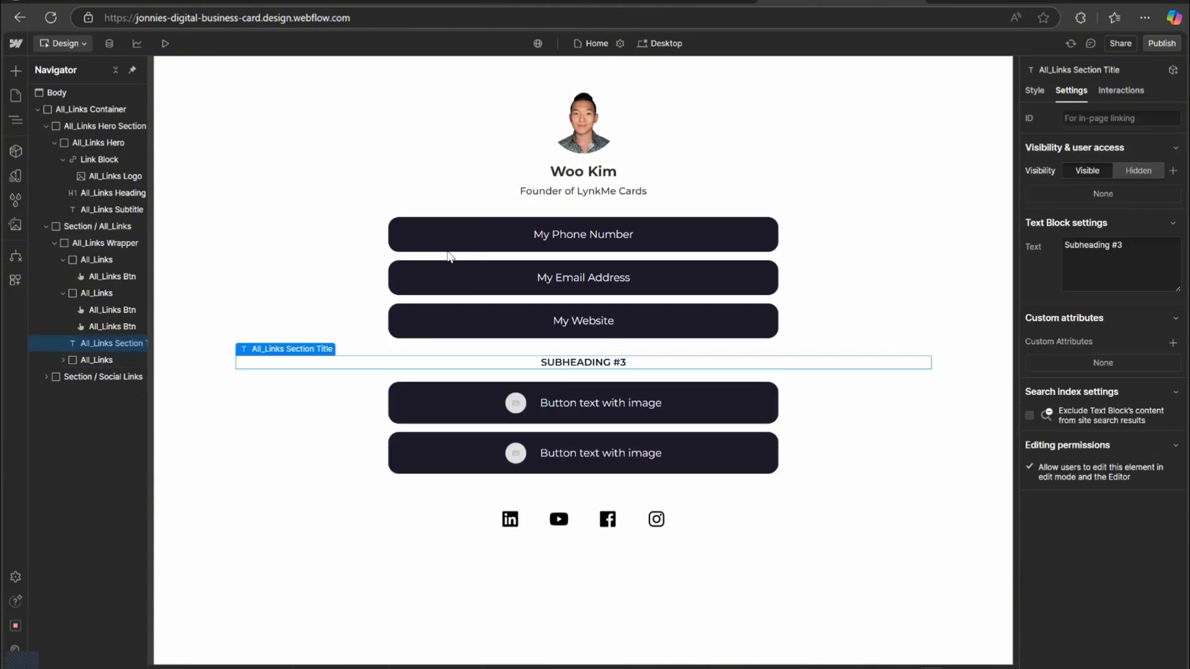
key(Delete)
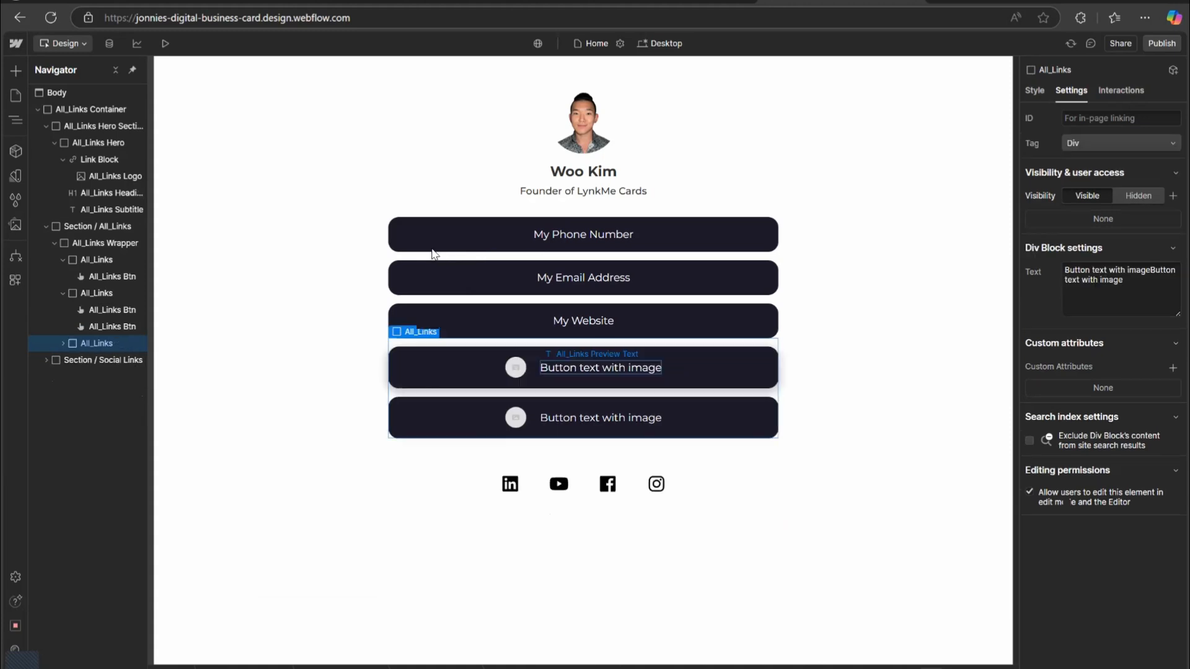
key(Delete)
key(Delete)
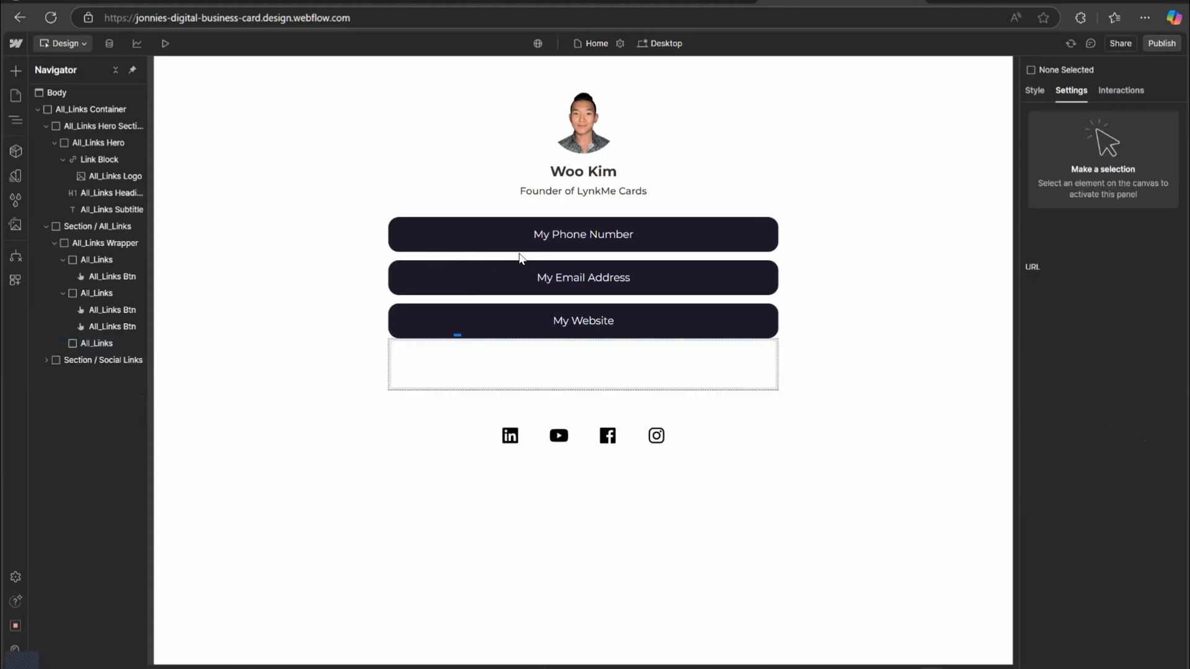
key(Delete)
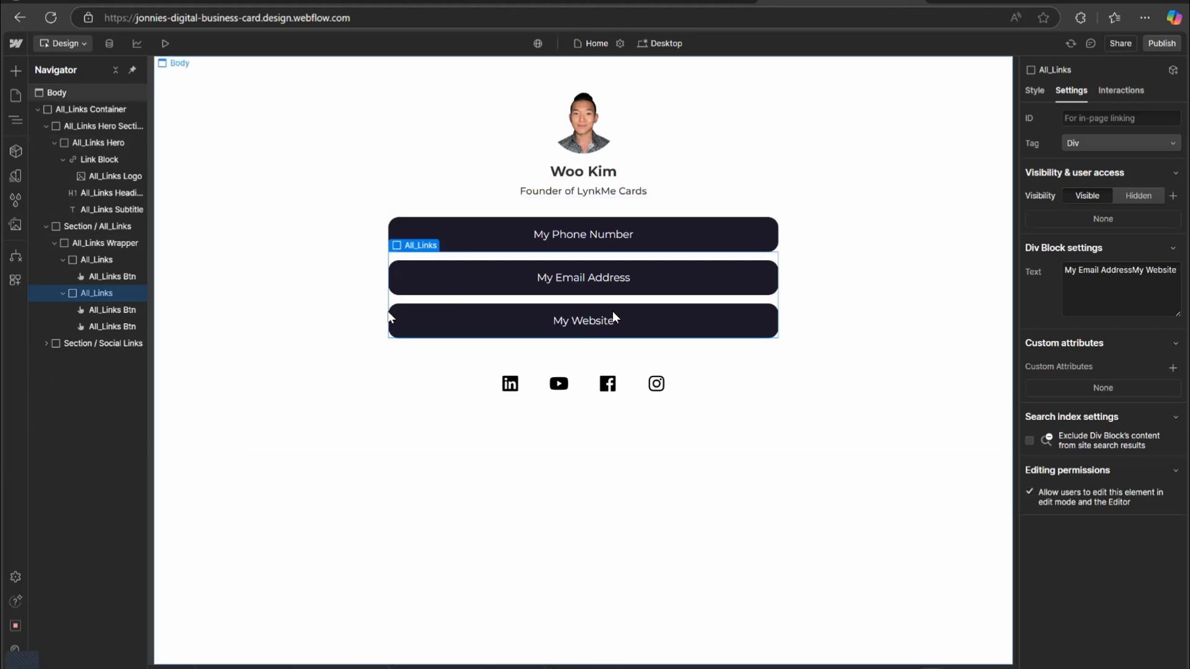
click(523, 374)
click(560, 382)
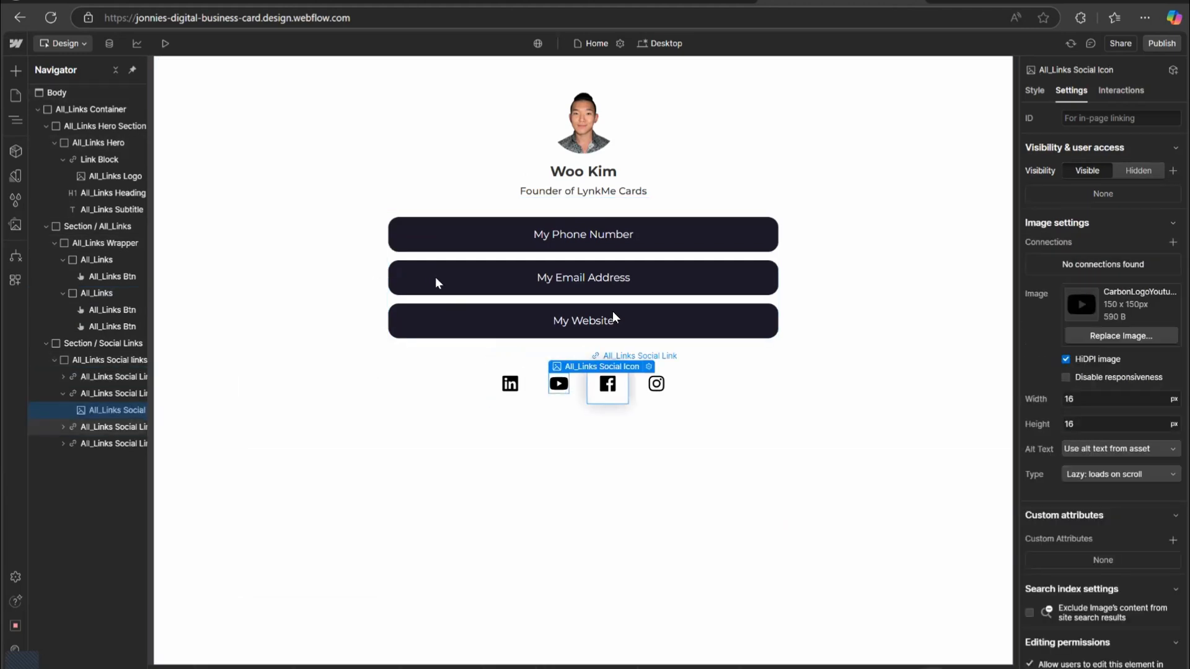
click(620, 386)
click(655, 387)
click(511, 386)
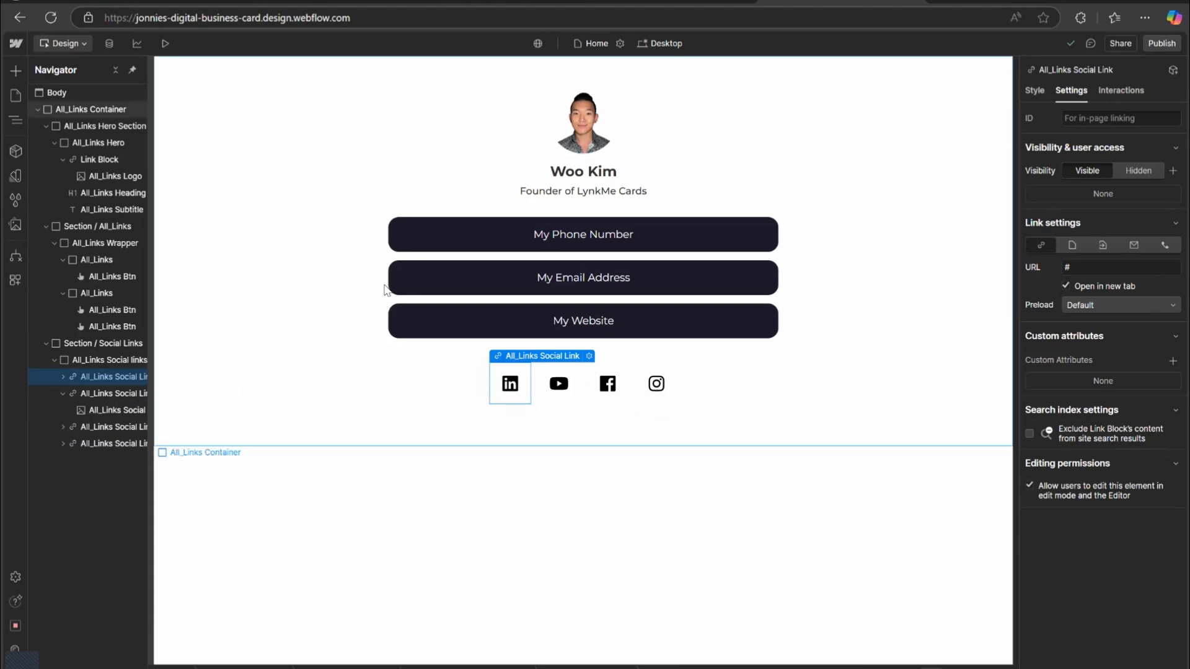
key(ctrl+d)
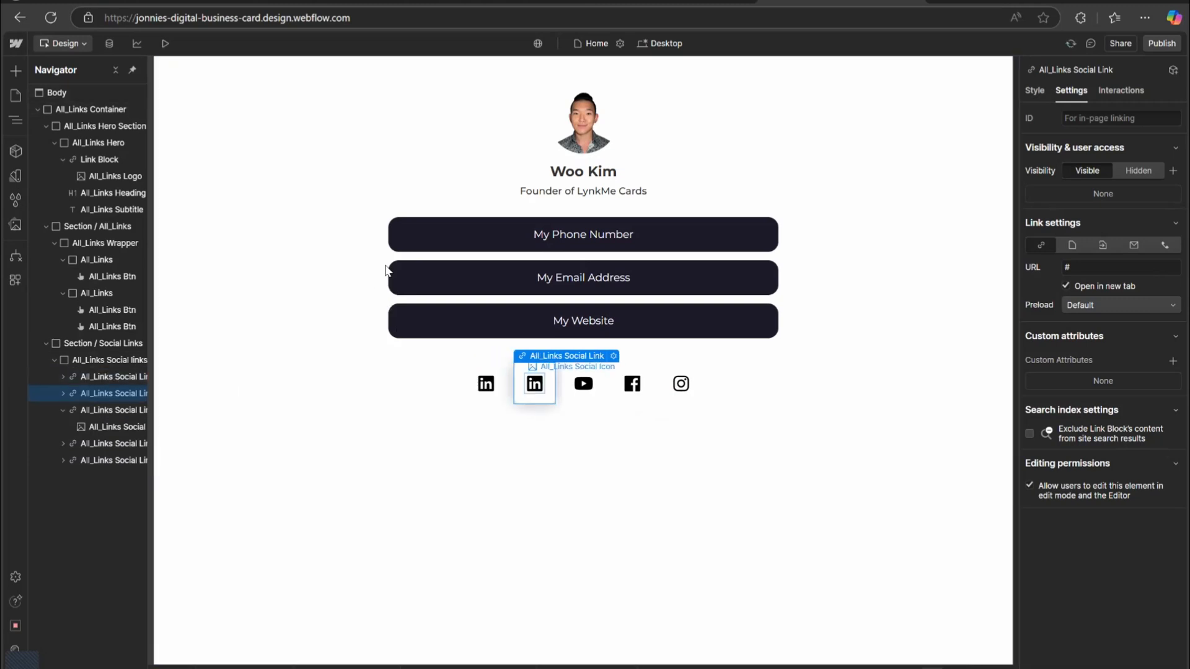
key(Return)
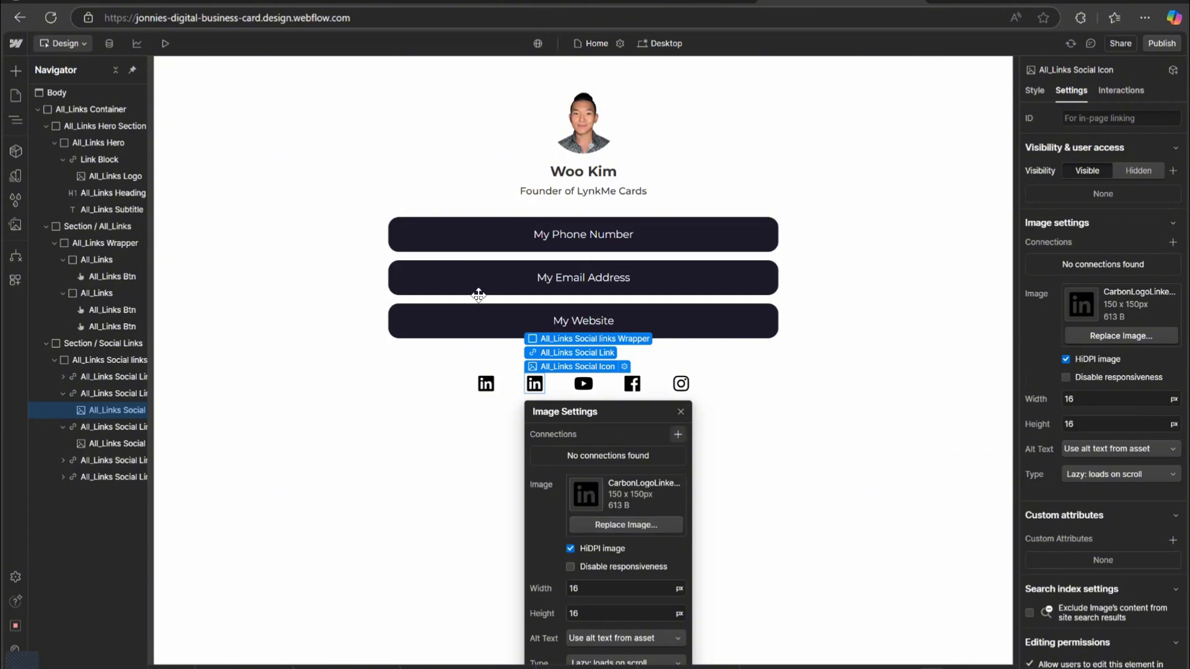
key(Escape)
key(Escape)
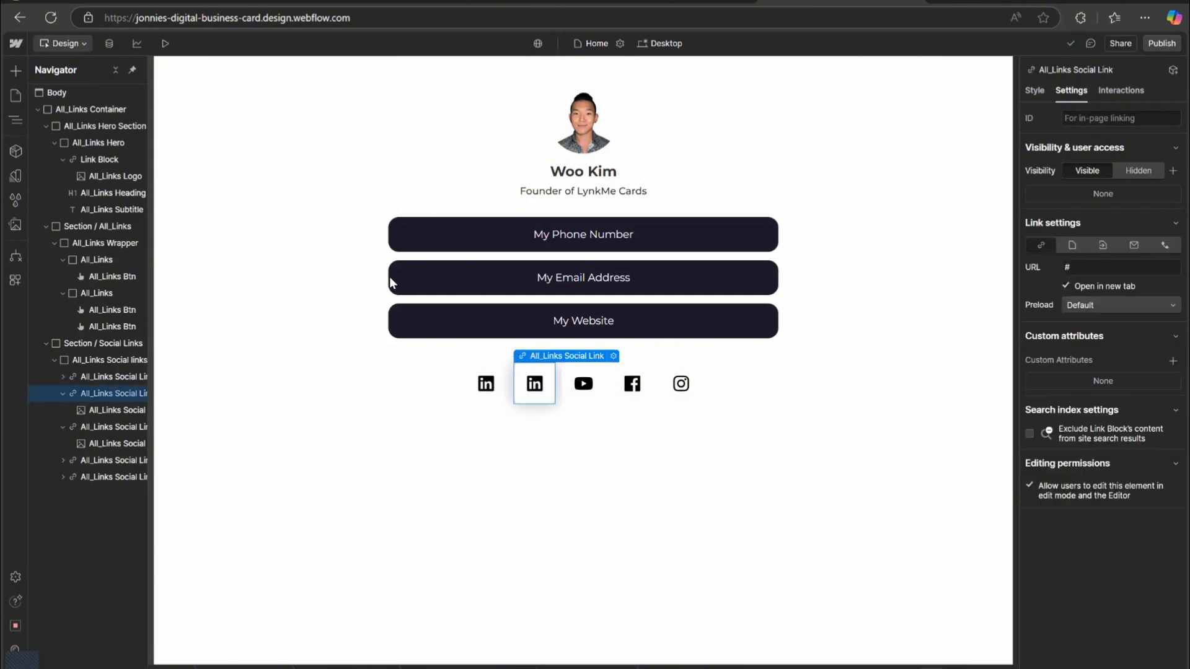
key(Delete)
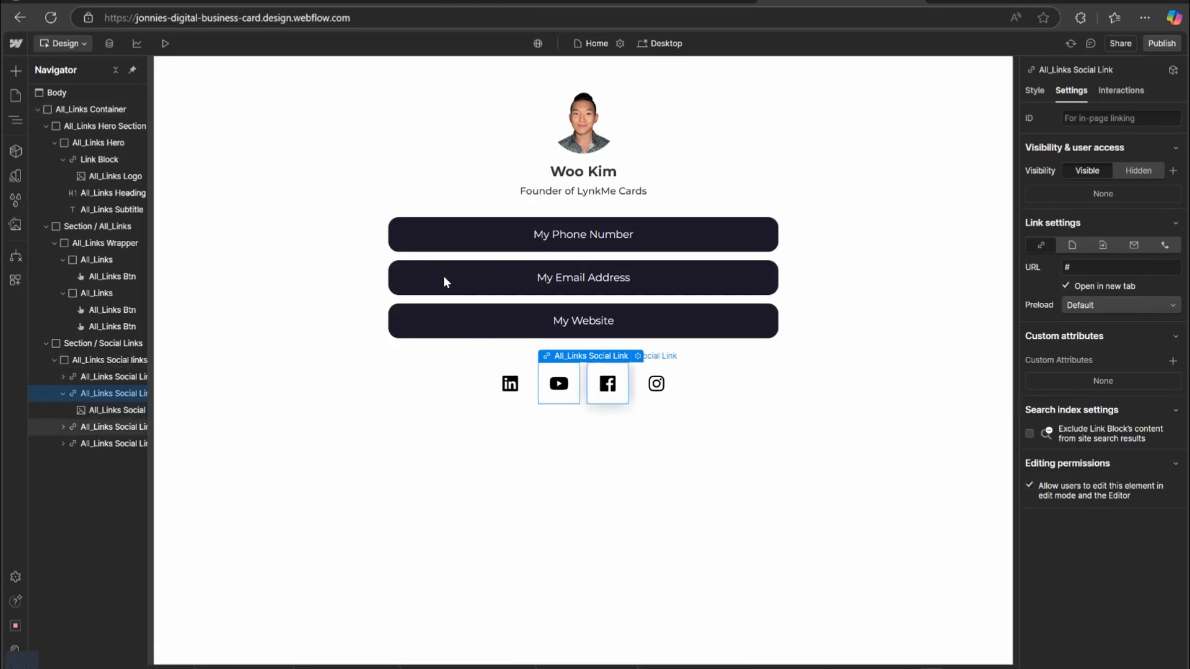
Replace the LinkedIn icon's link URL with the LinkedIn profile address copied from the LinkedIn tab.
click(511, 383)
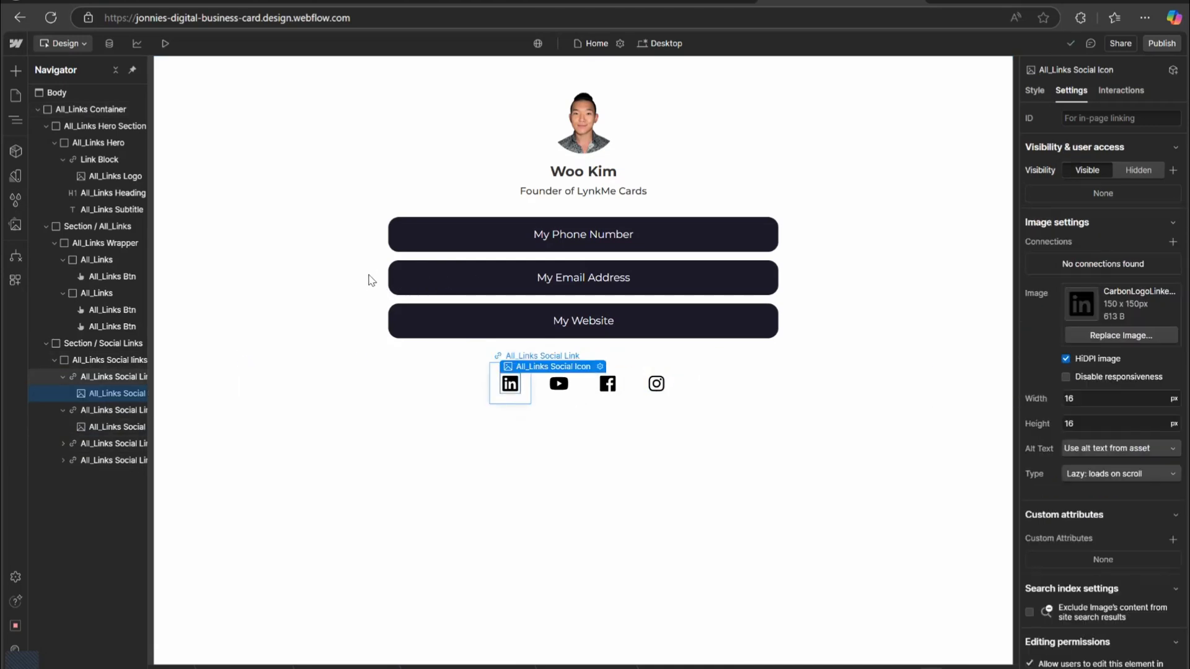
key(Escape)
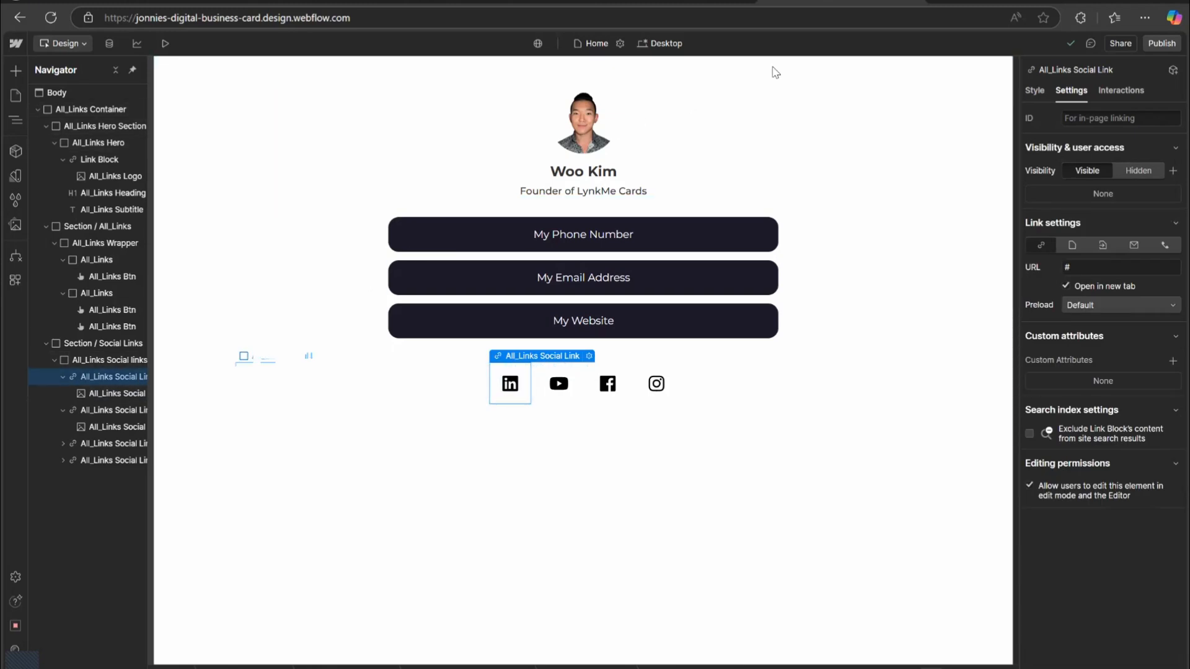
drag(1091, 267, 774, 185)
key(BackSpace)
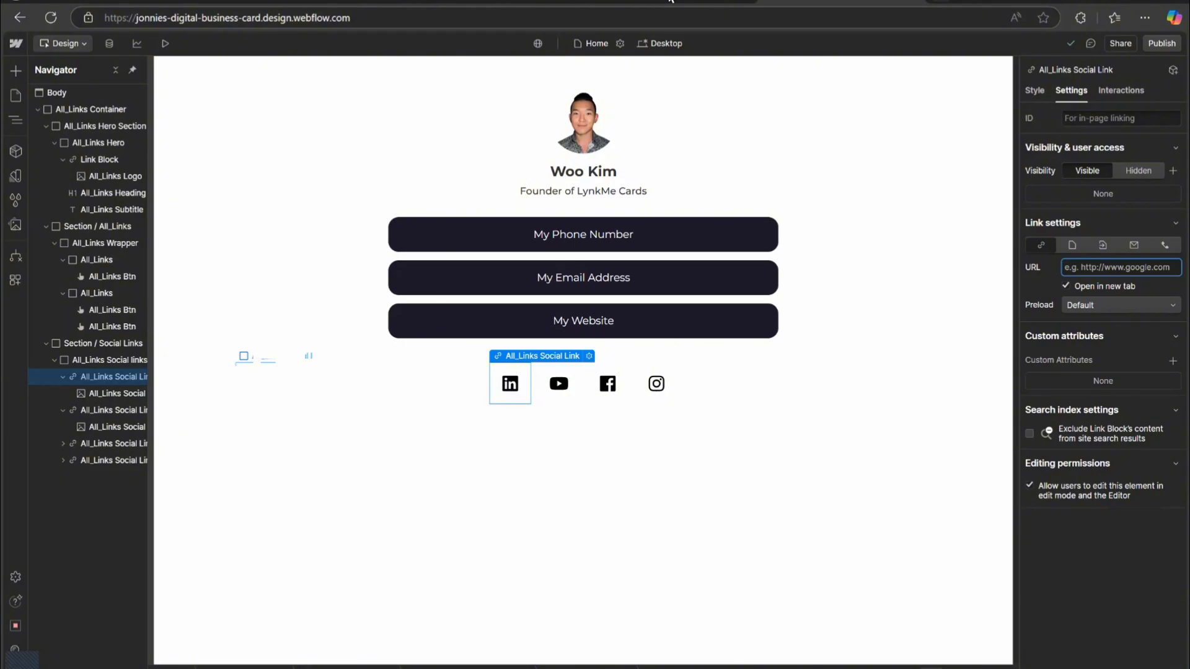
click(938, 1)
text(lin)
key(Return)
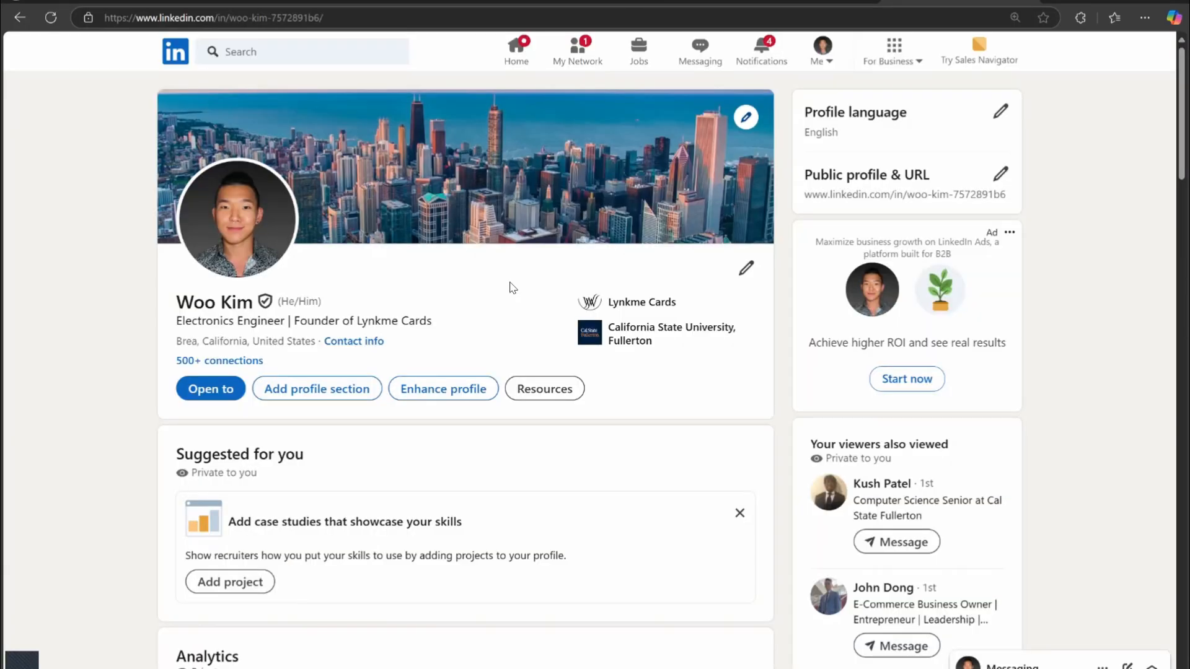
scroll(510, 287, down, 1)
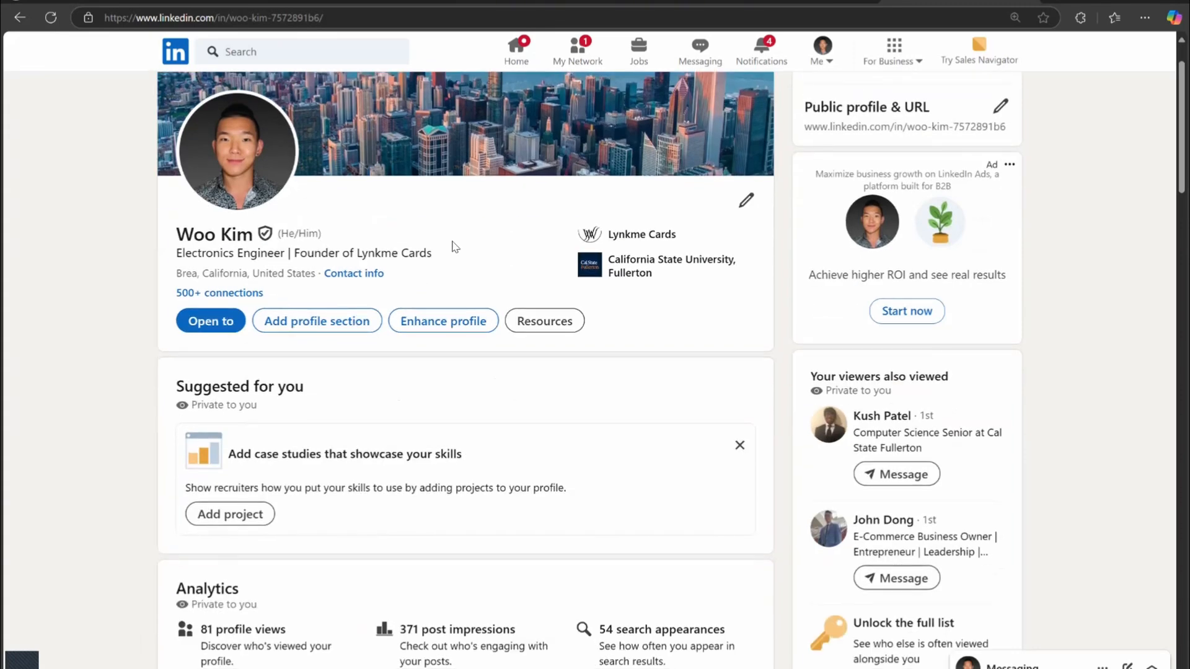
scroll(452, 242, up, 1)
click(265, 17)
key(ctrl+c)
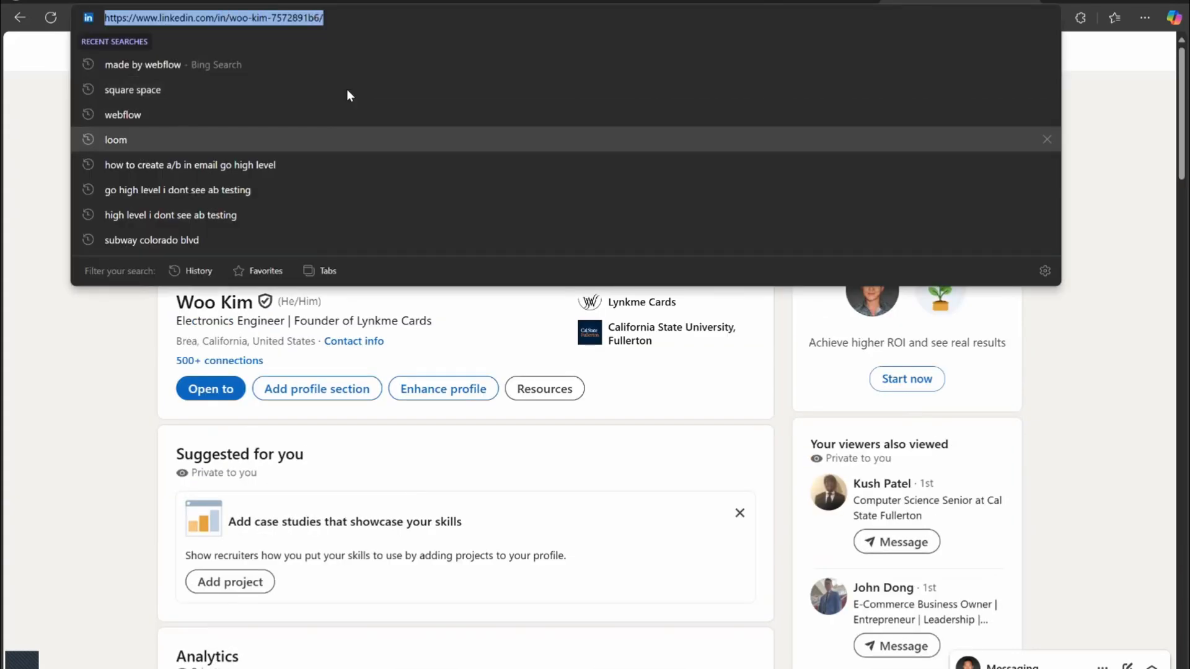
click(556, 1)
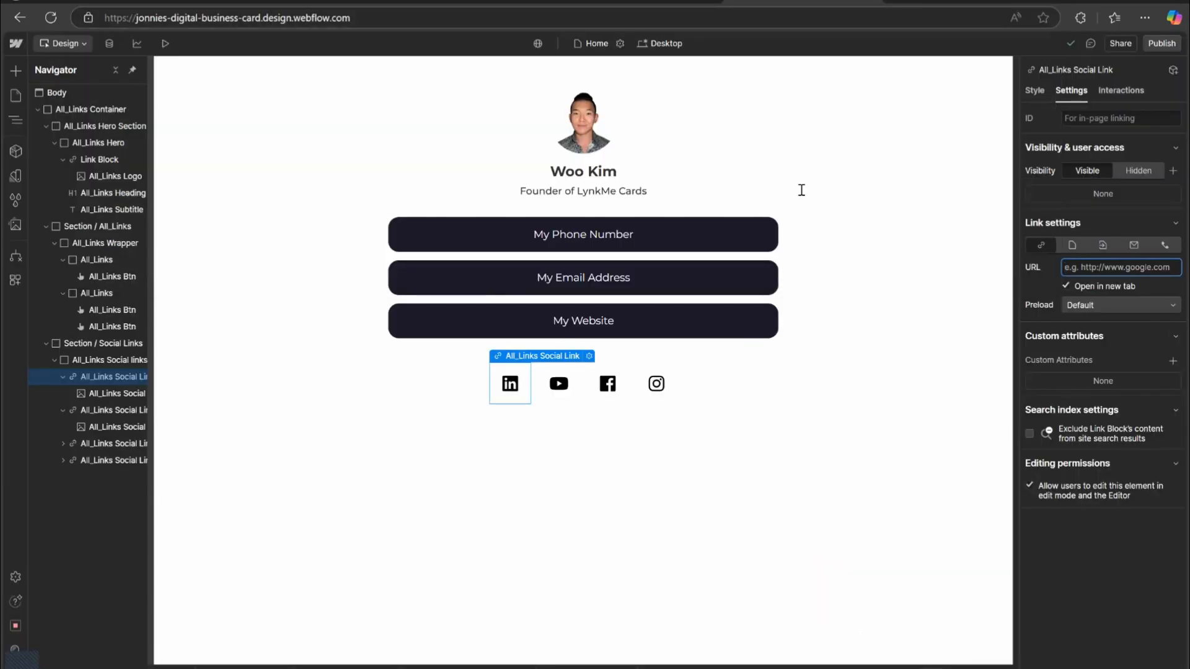
key(ctrl+v)
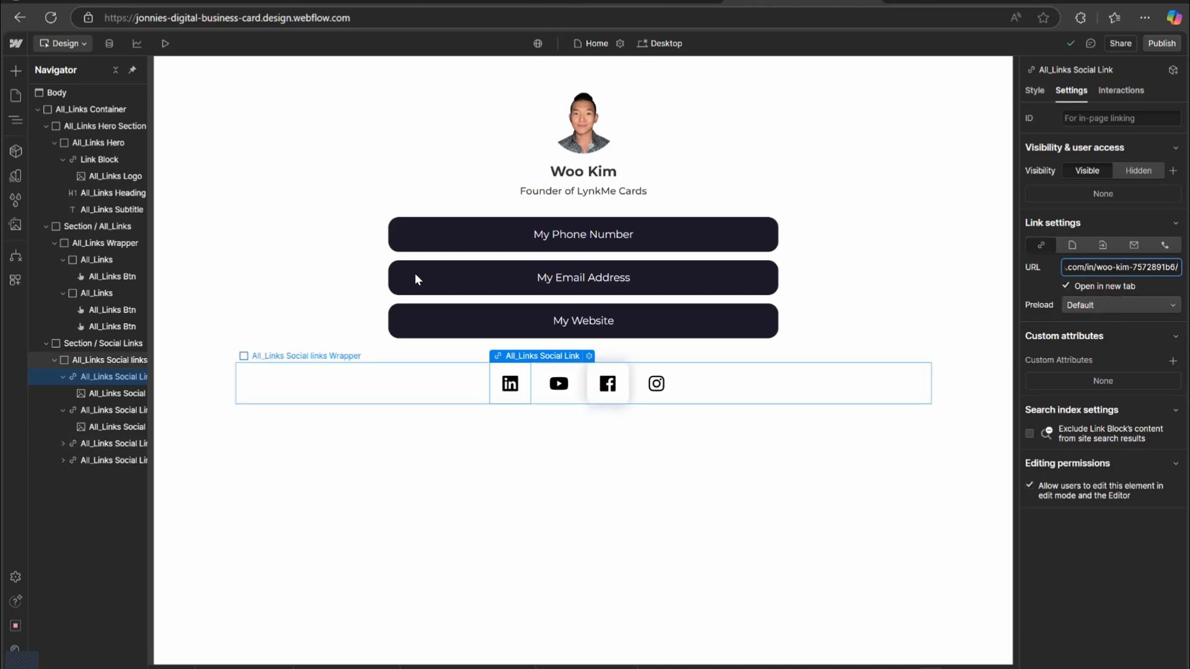
click(559, 383)
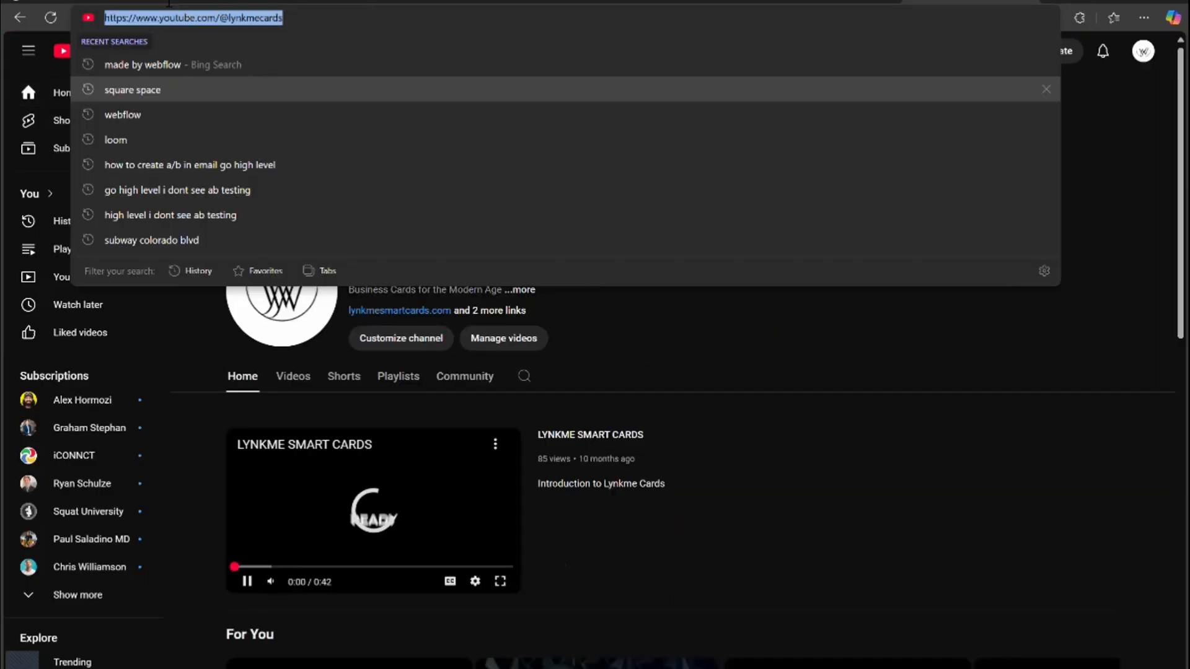
click(173, 16)
key(ctrl+c)
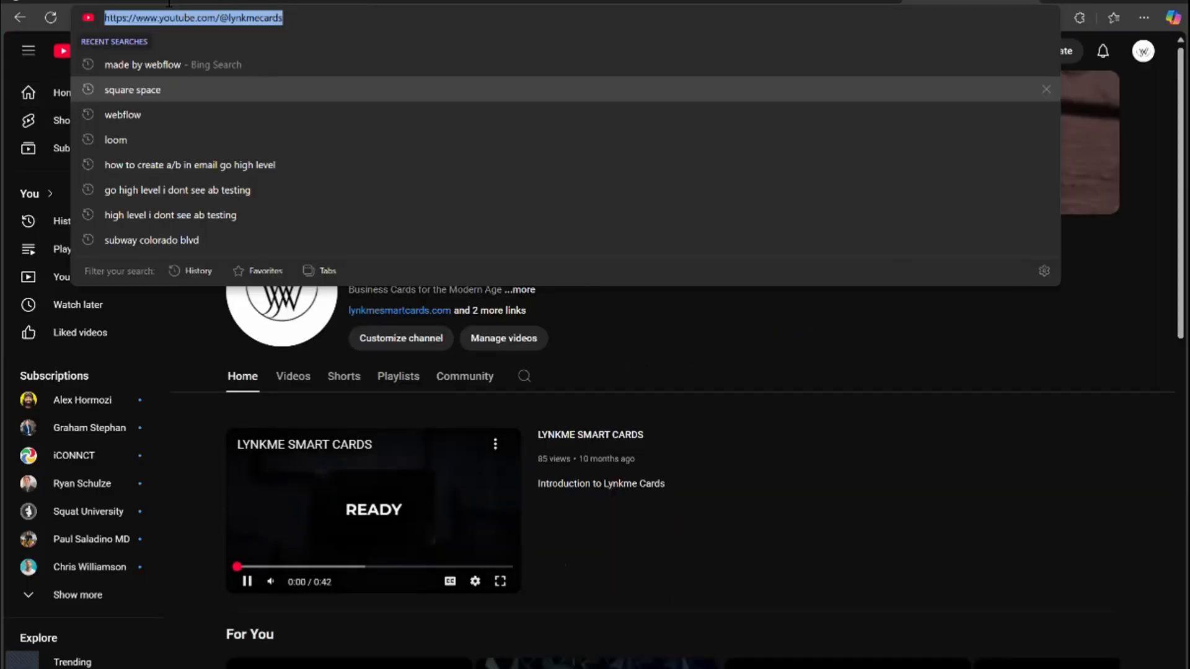
click(301, 480)
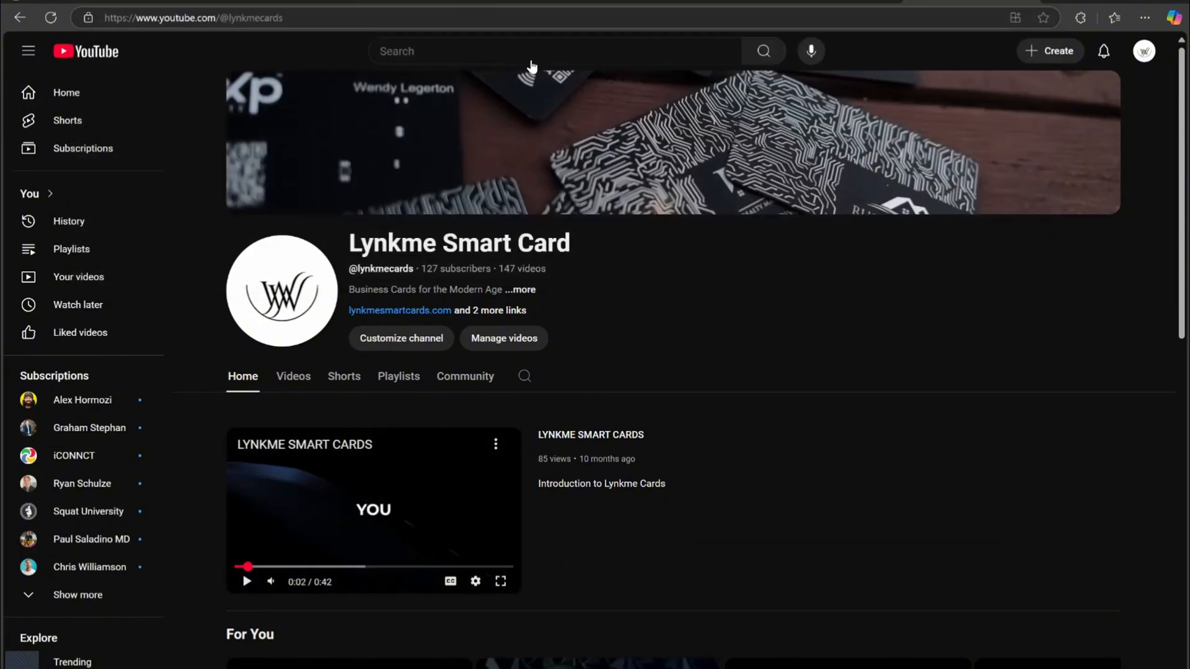
click(608, 5)
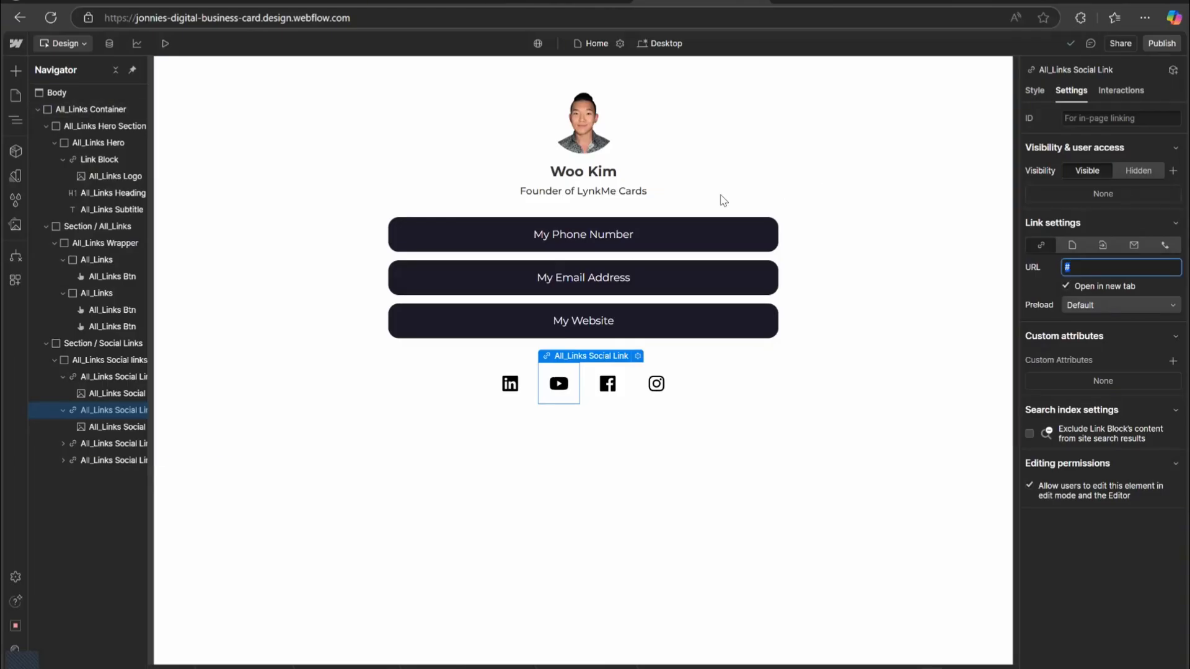
key(ctrl+v)
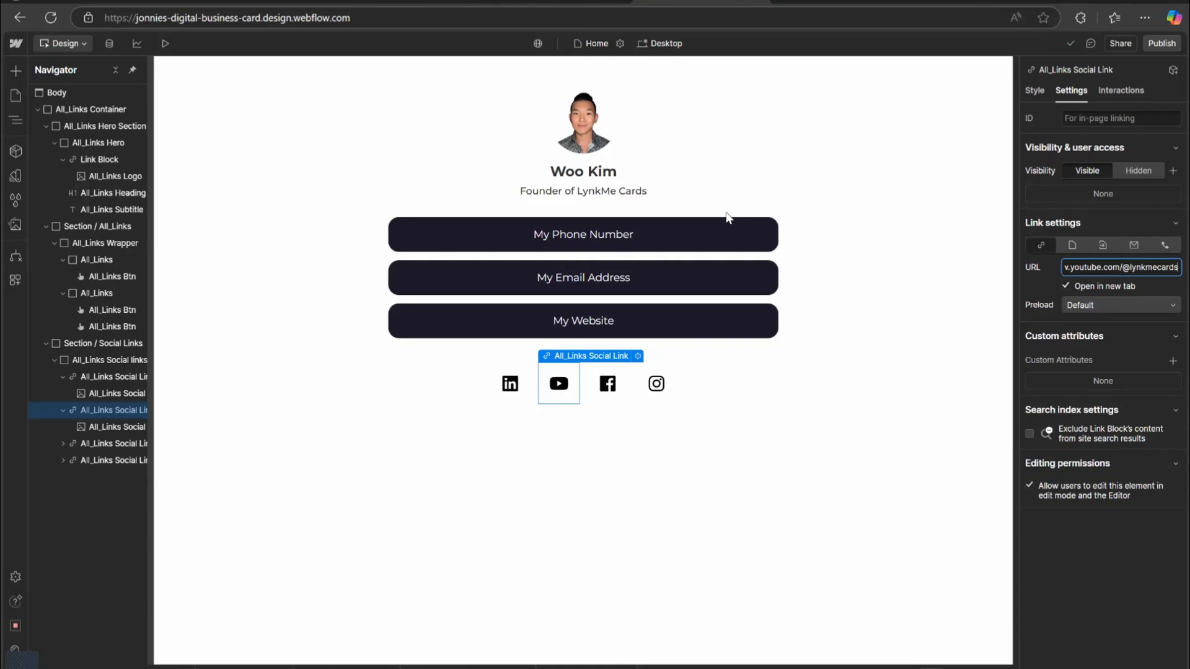
double_click(1086, 267)
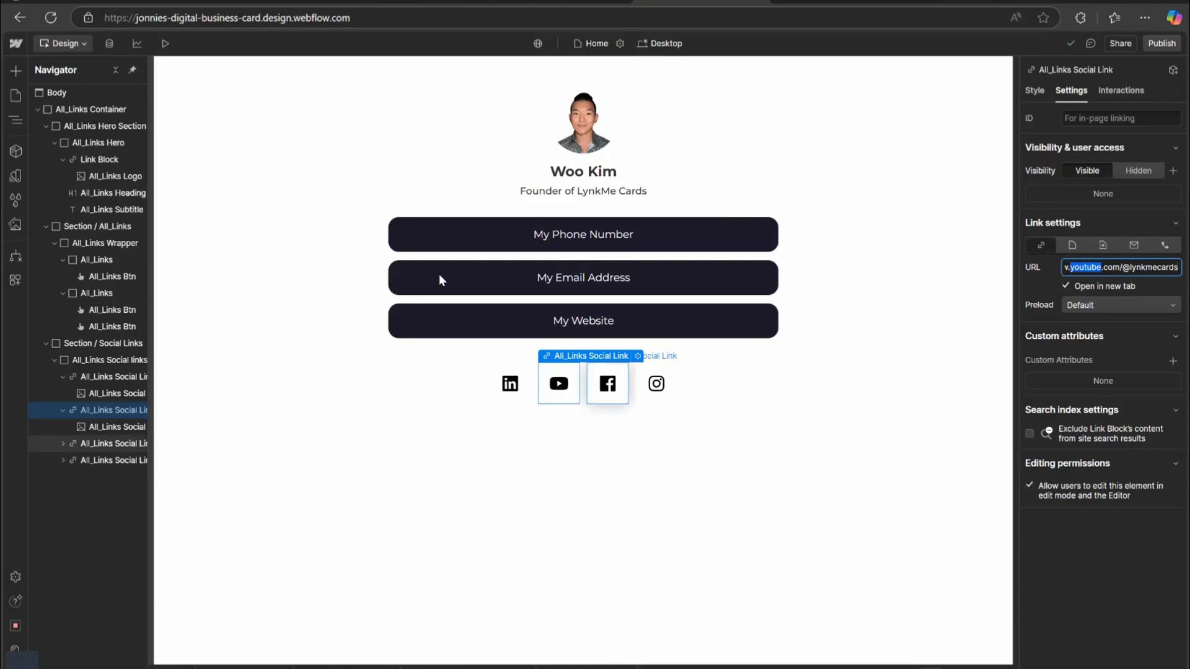
Open instagram.com in a new tab, copy the lynkmecards profile URL, and set it as the Instagram icon's link.
click(656, 384)
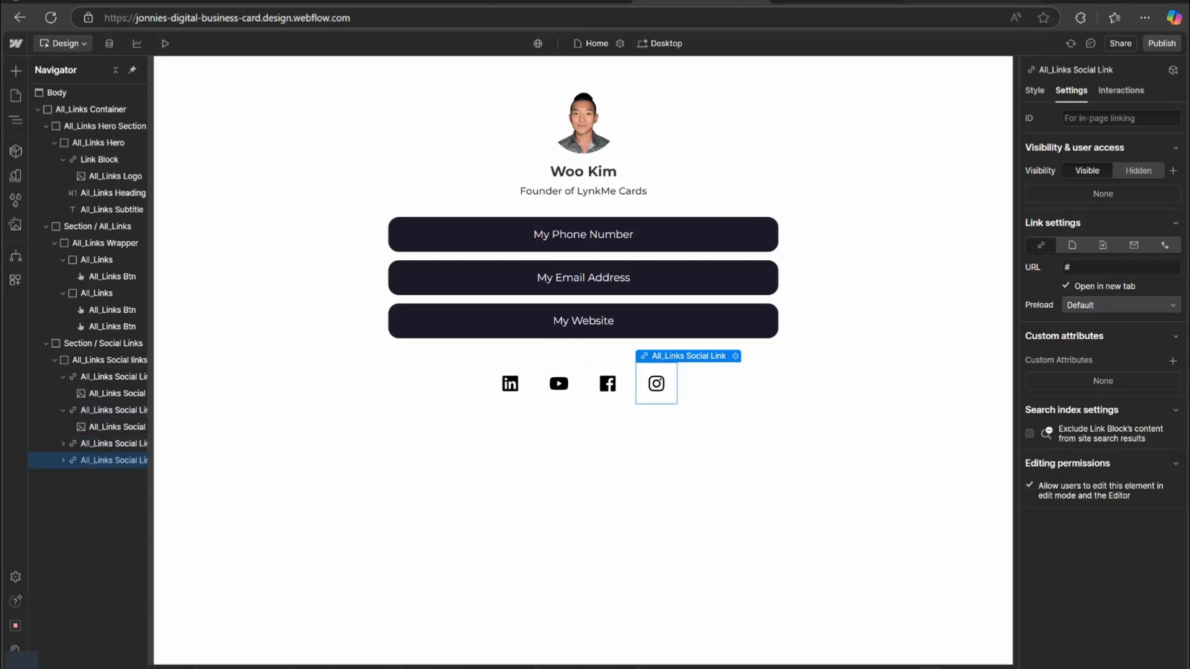
key(ctrl+t)
text(instagram.com)
key(Return)
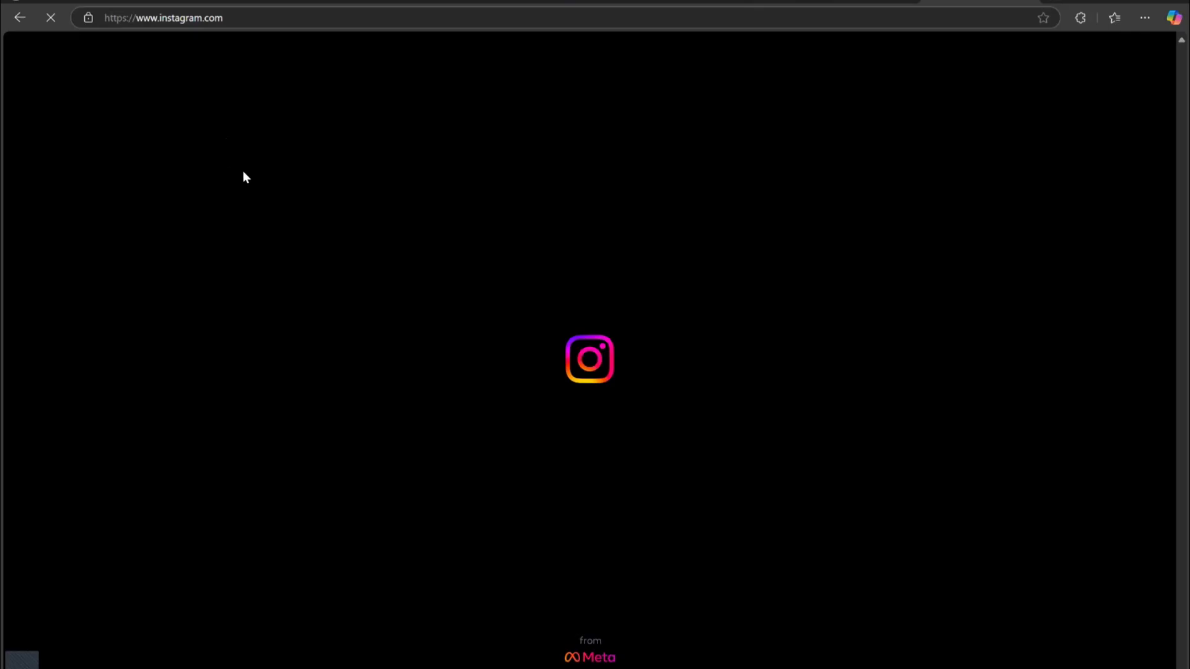
click(62, 394)
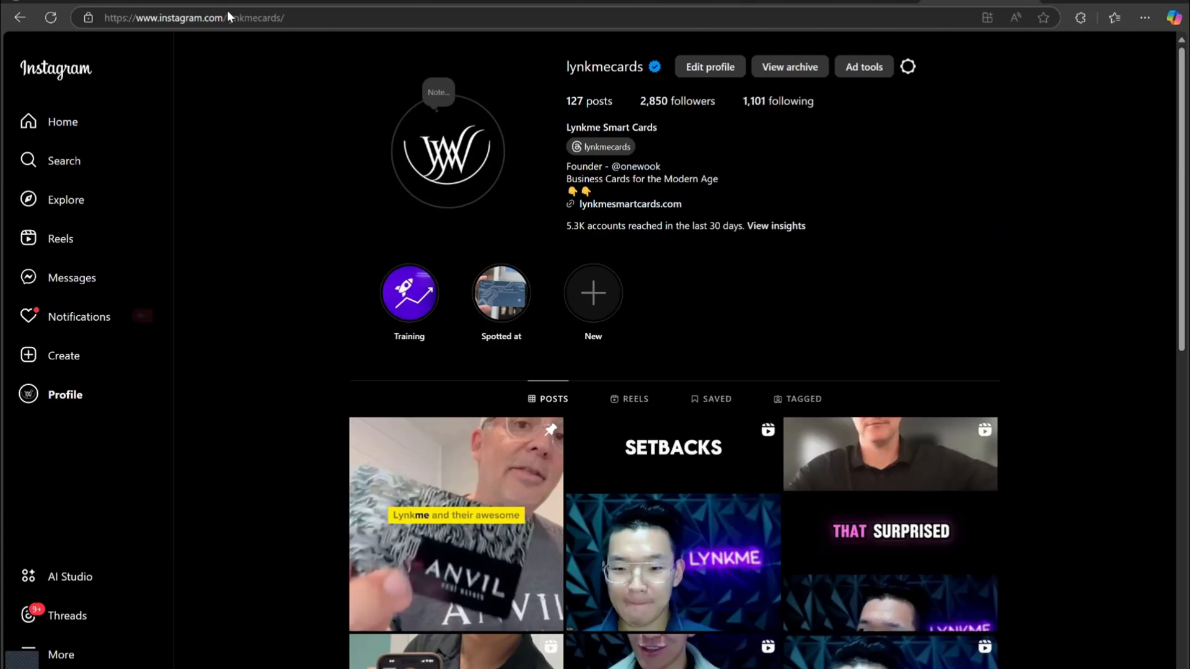
click(227, 17)
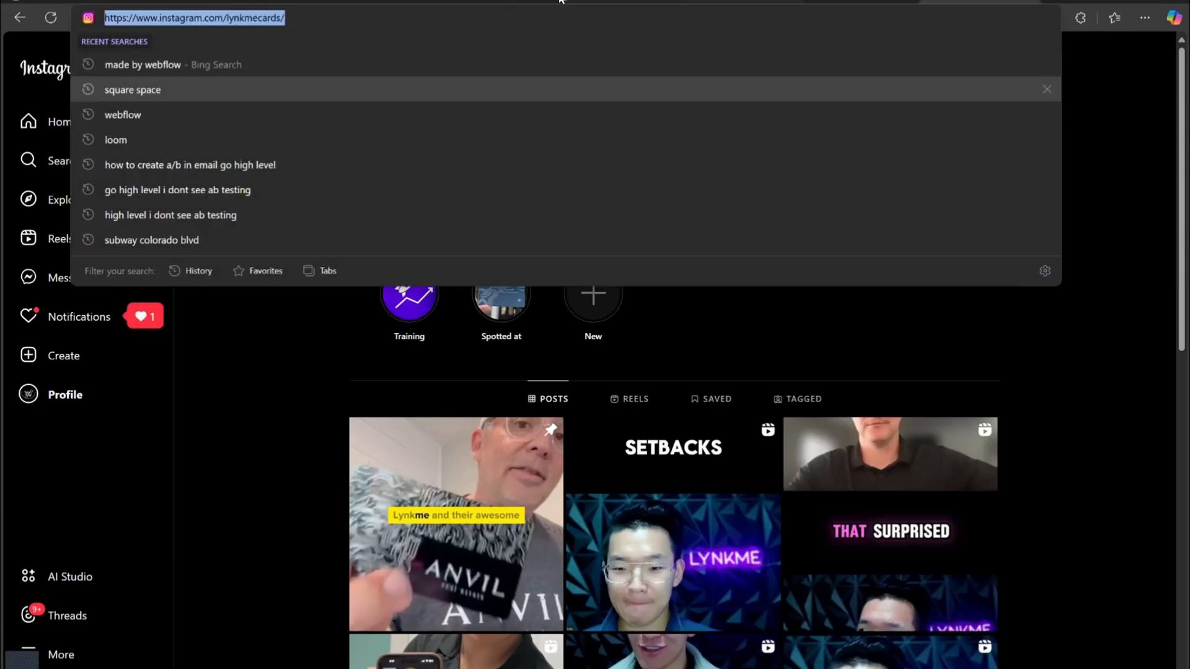
click(651, 2)
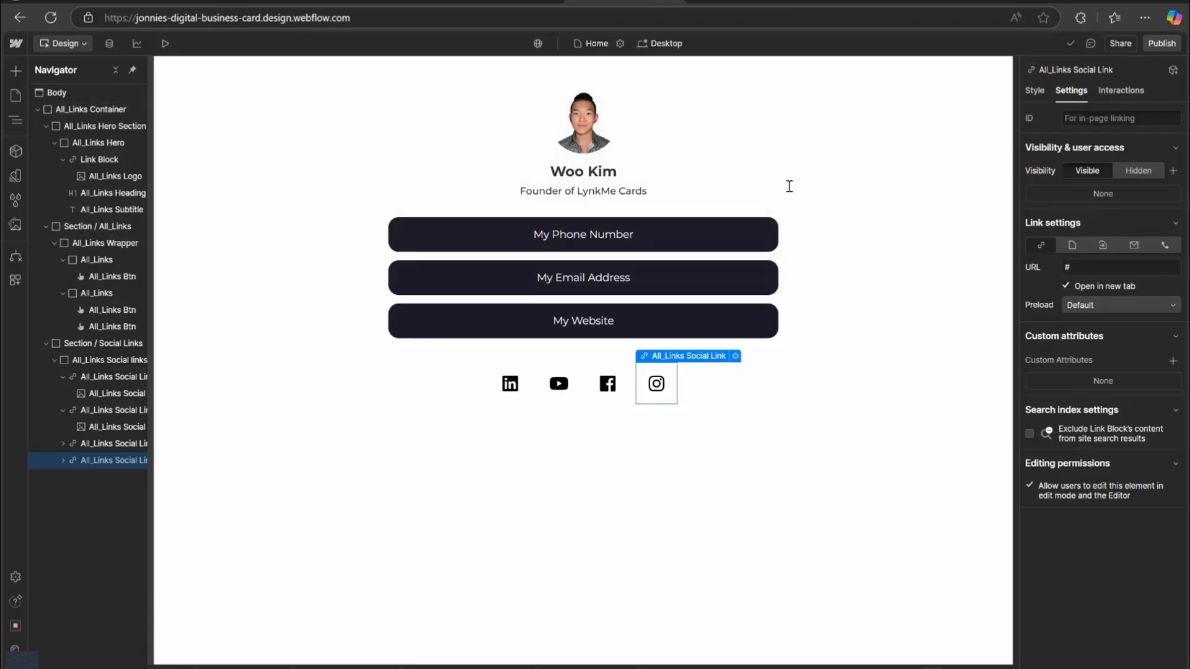
click(1116, 267)
key(ctrl+v)
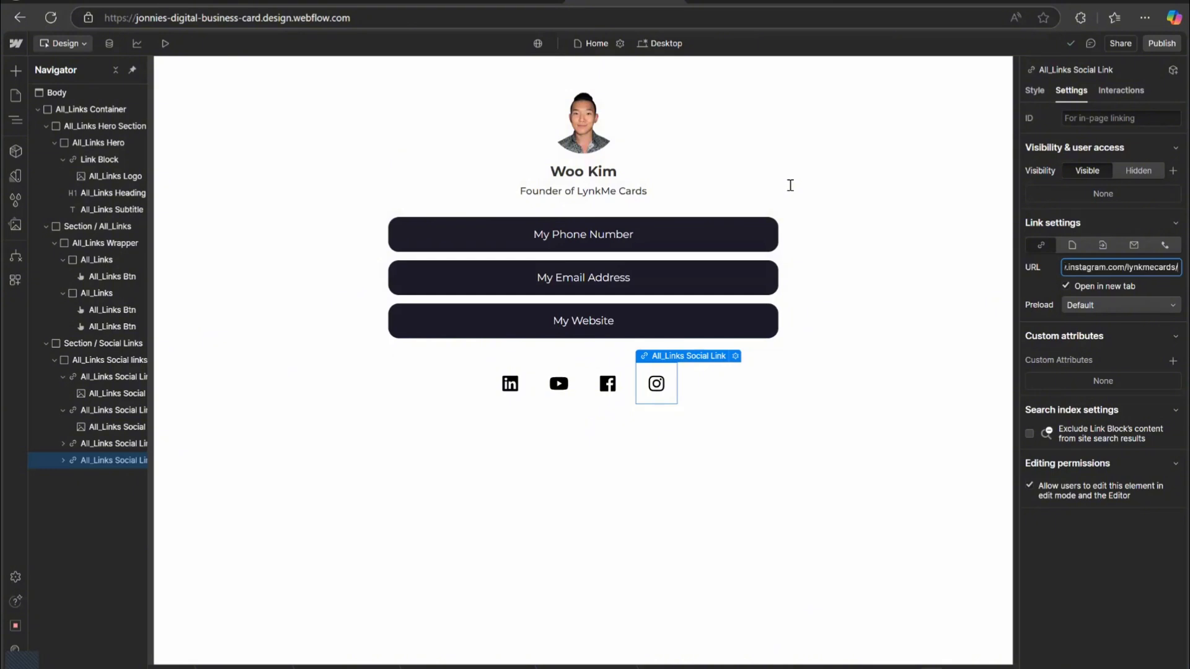
Delete the Facebook social icon link from the social links row.
click(607, 384)
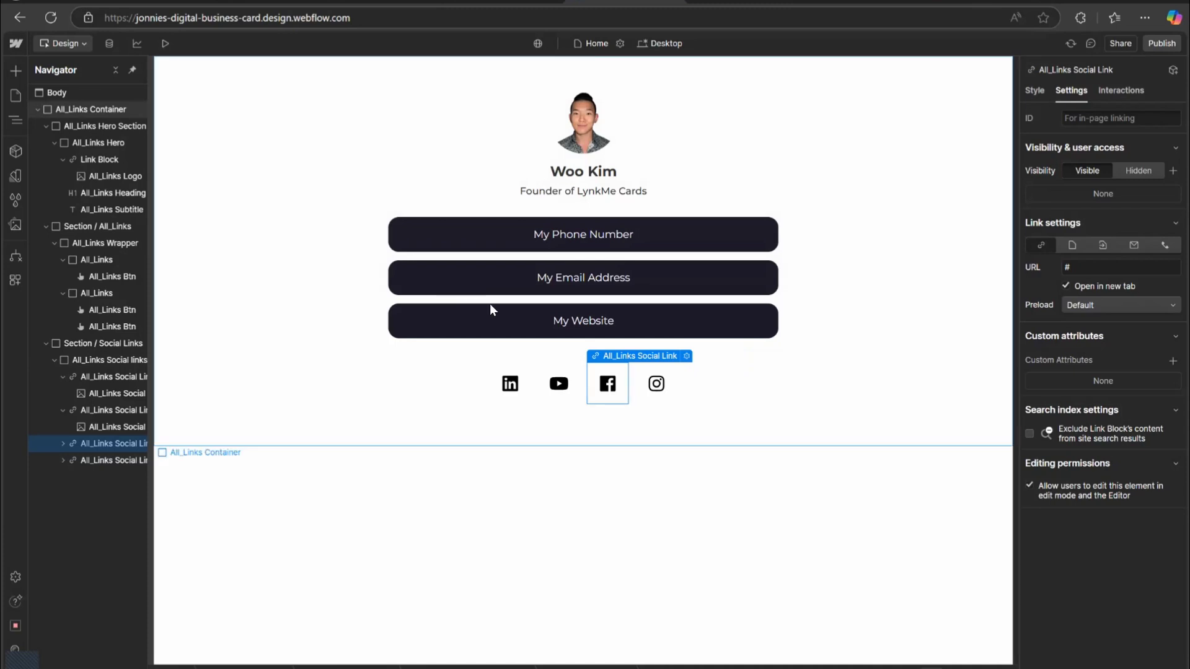
key(Delete)
click(623, 292)
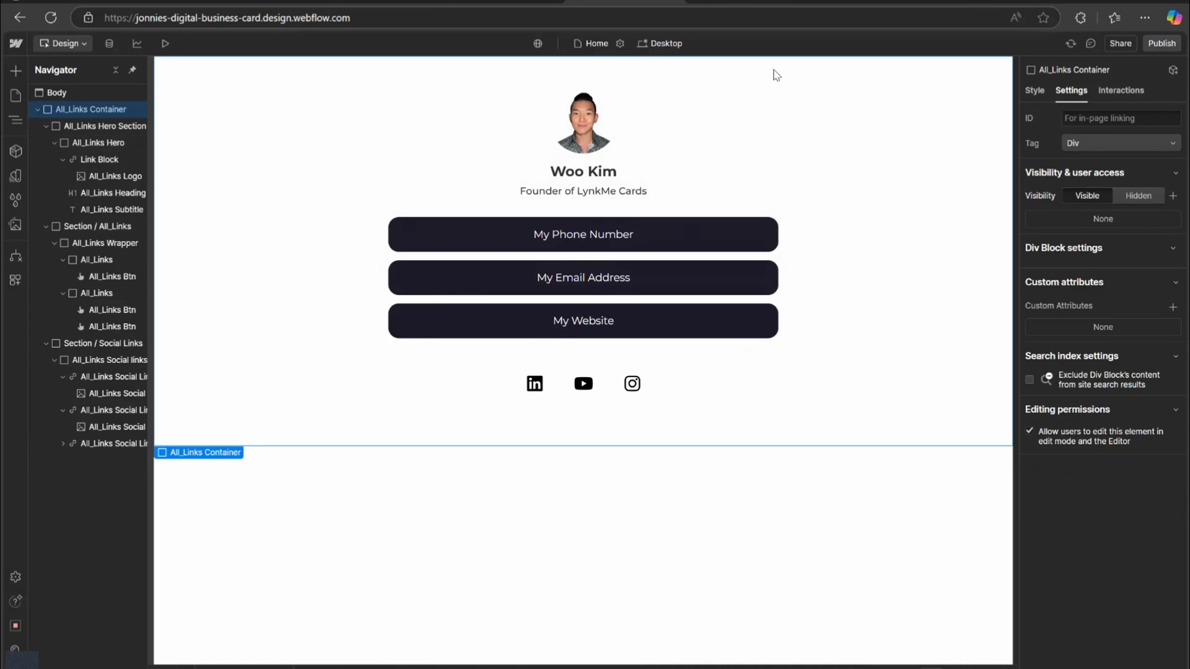
Publish the site to its webflow.io domain.
click(1162, 44)
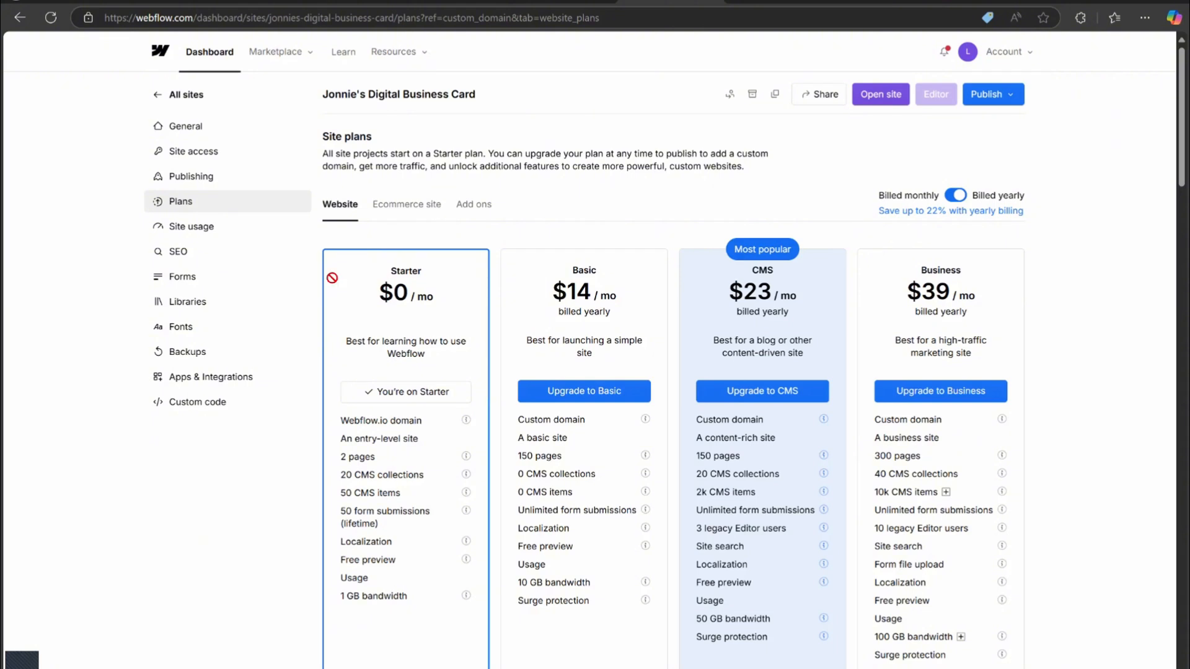
click(302, 301)
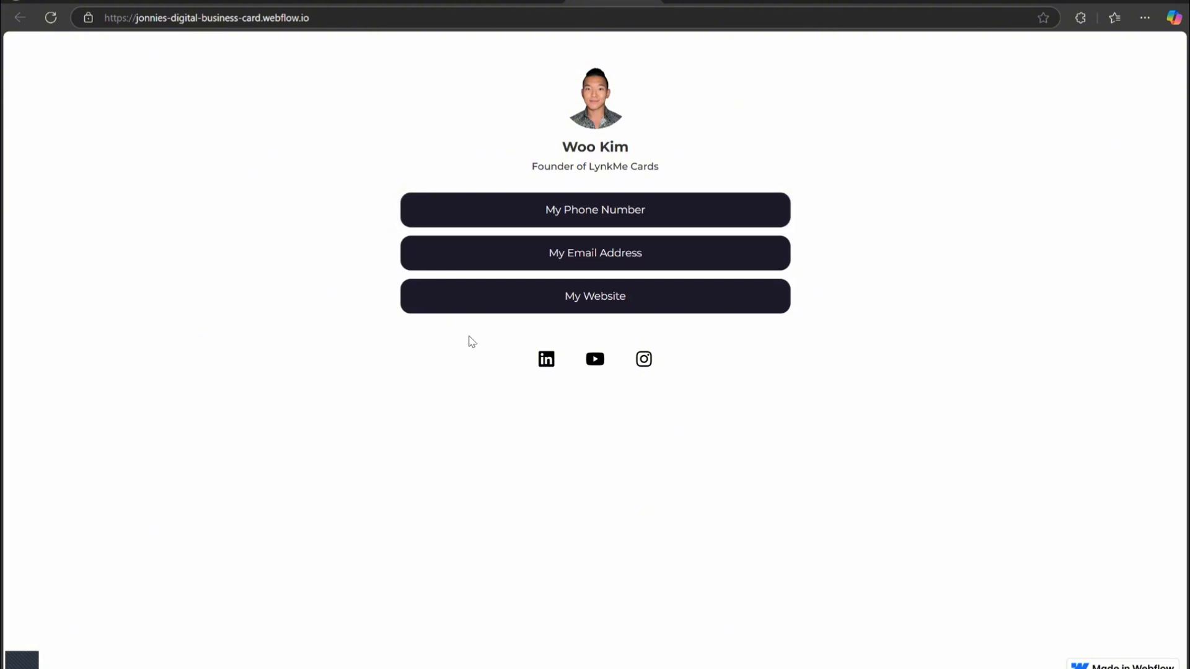
Test the buttons and social icon links on the published business card page.
click(447, 208)
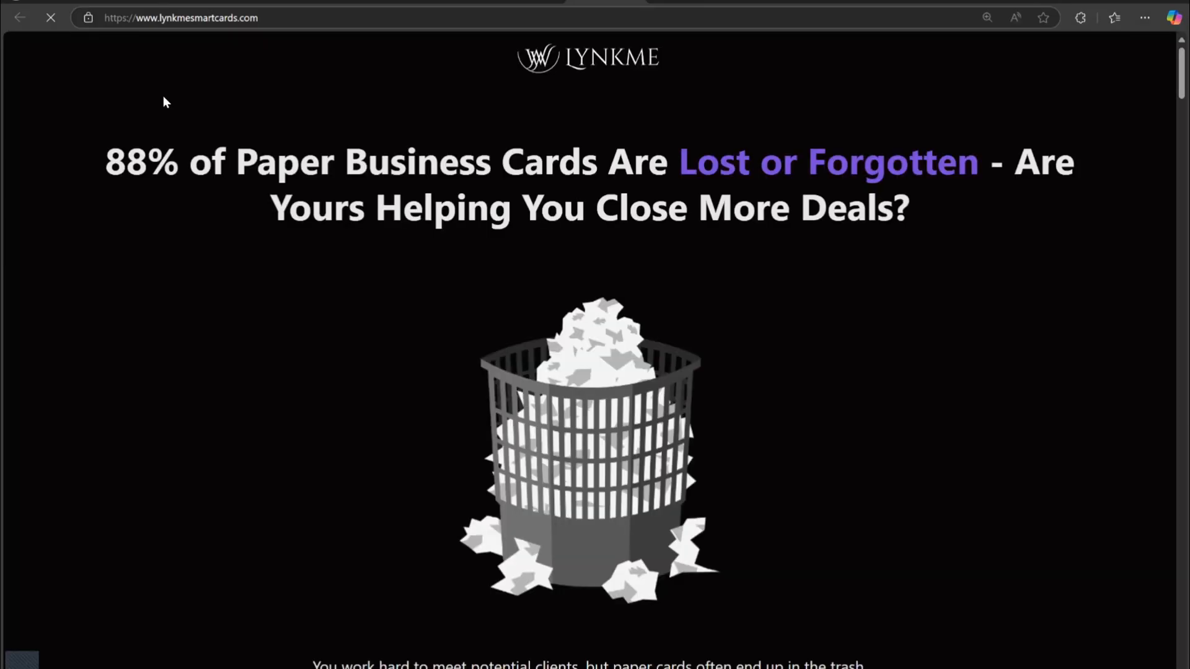
scroll(411, 314, down, 3)
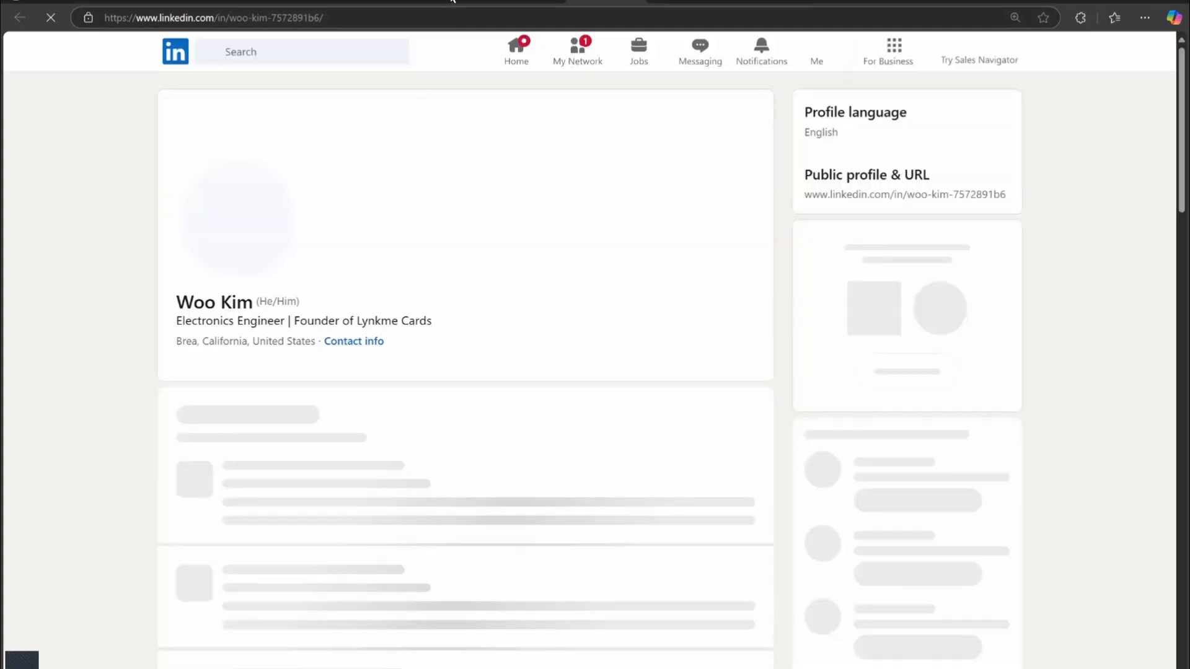
click(637, 1)
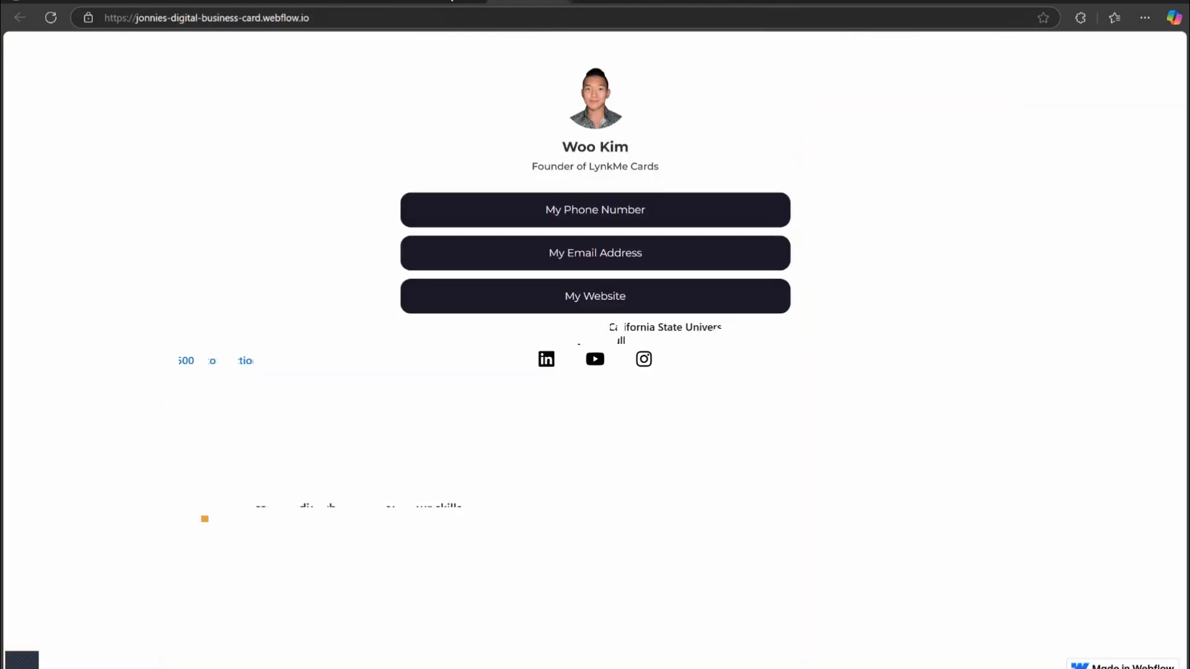
click(595, 359)
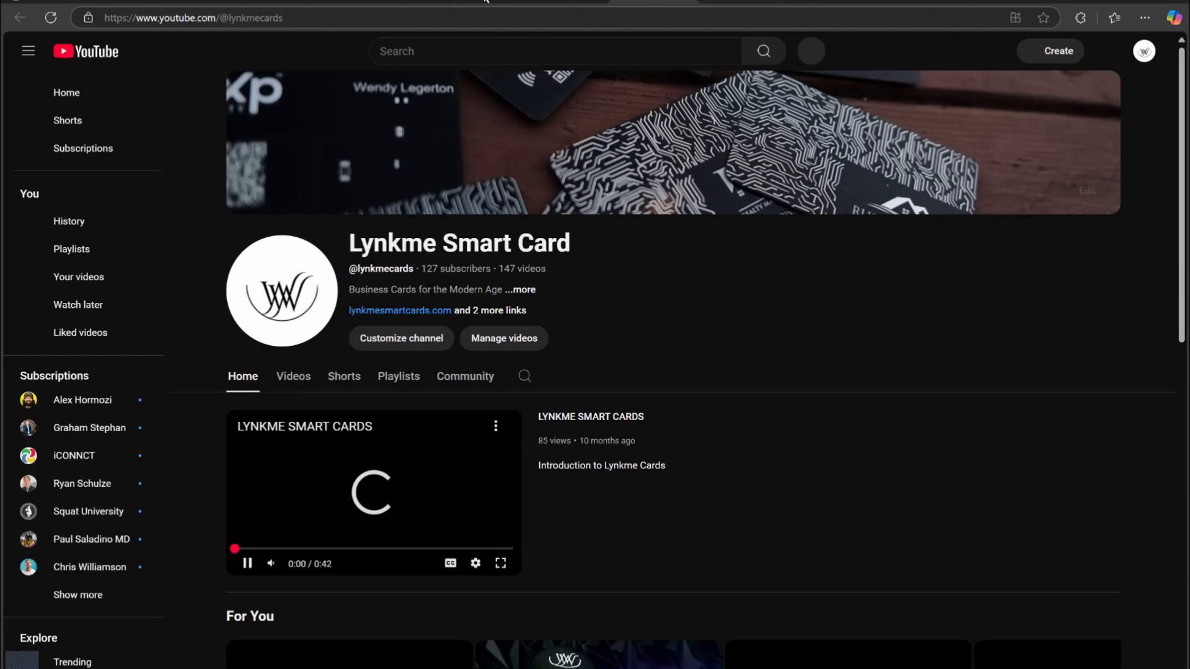
key(ctrl+w)
click(644, 359)
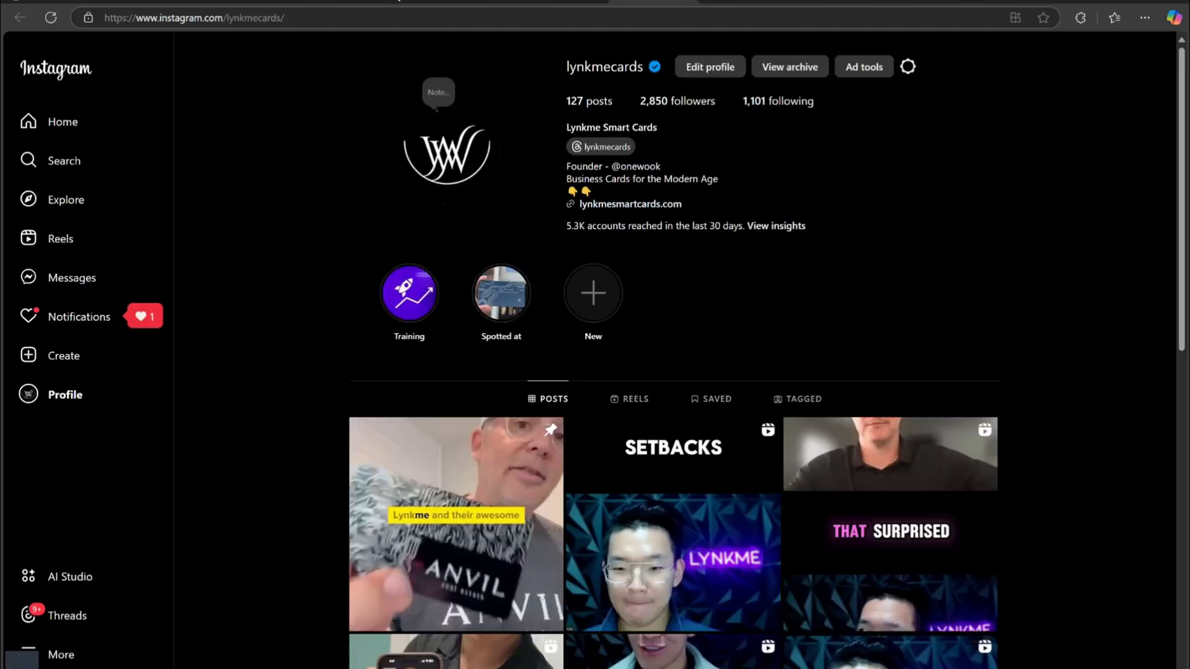
Return to the Webflow designer and add a Form Block below the social icons.
key(ctrl+w)
key(ctrl+w)
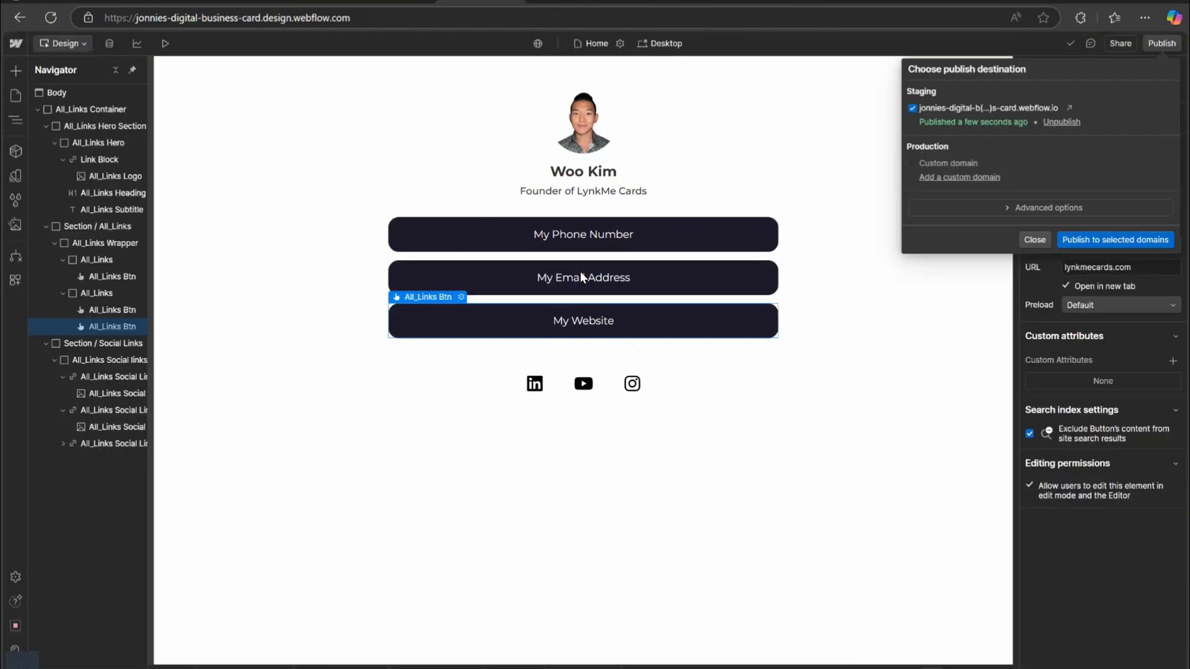
click(601, 303)
click(444, 303)
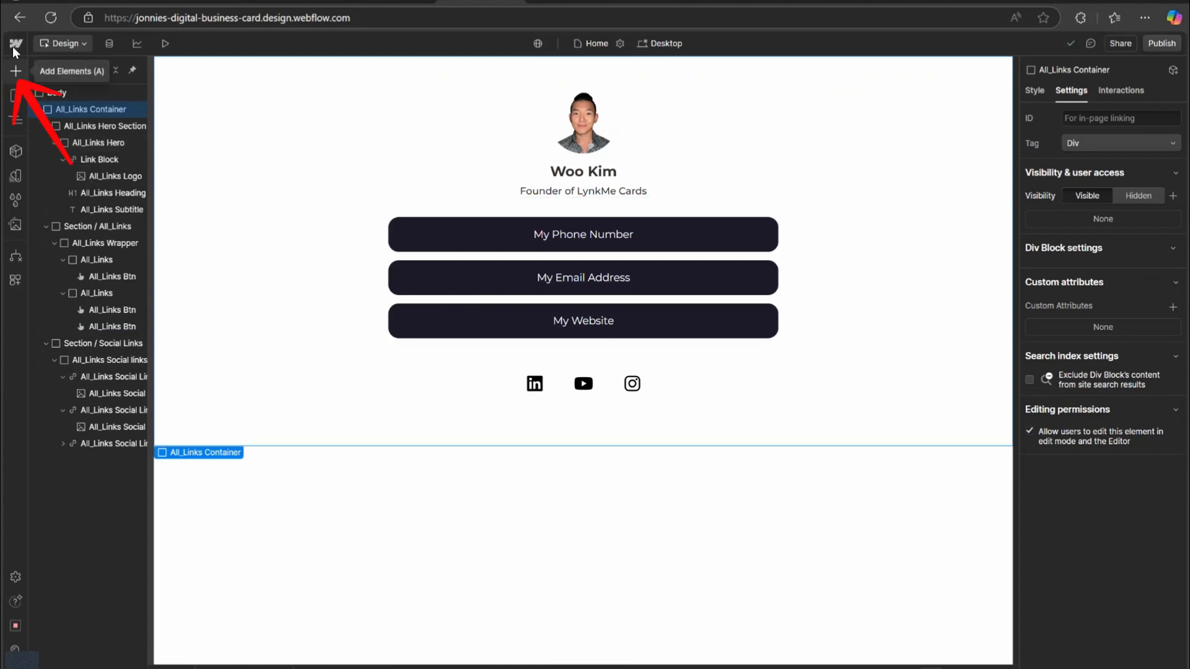
click(16, 70)
scroll(76, 180, down, 5)
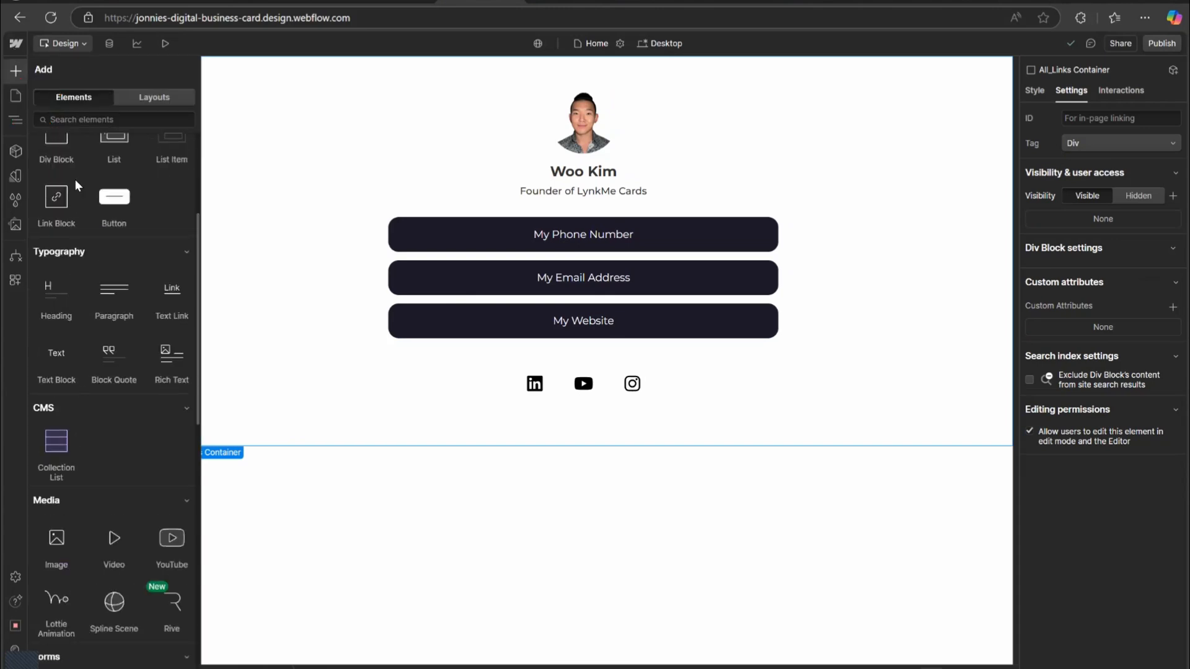
scroll(83, 199, down, 3)
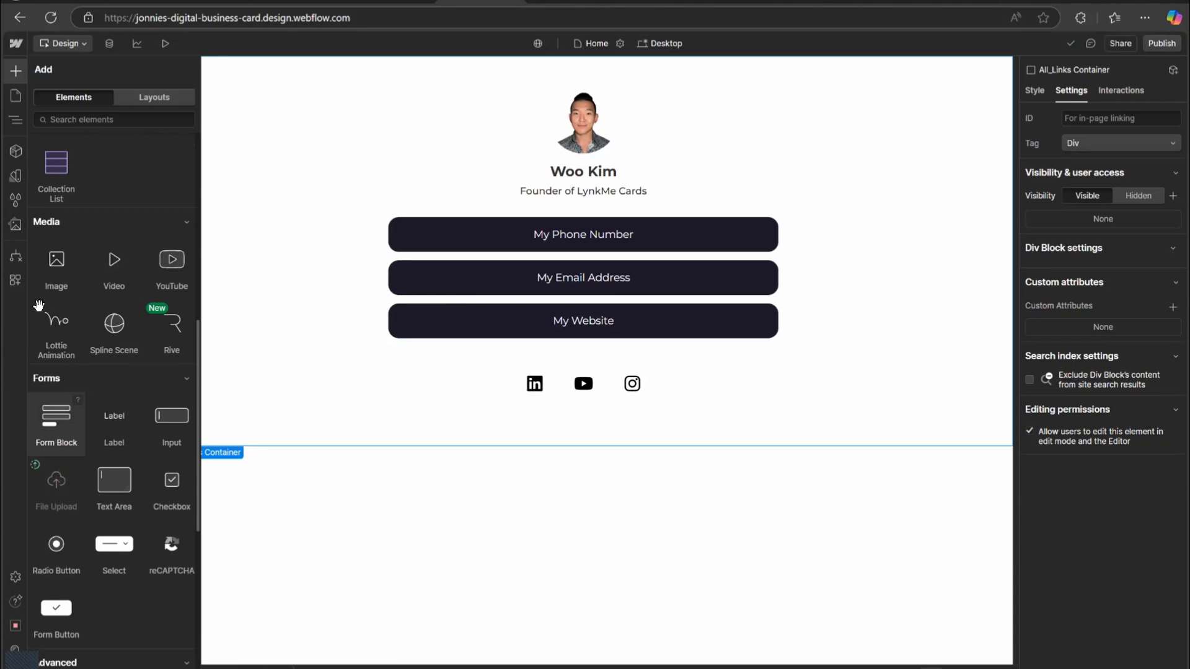
click(56, 434)
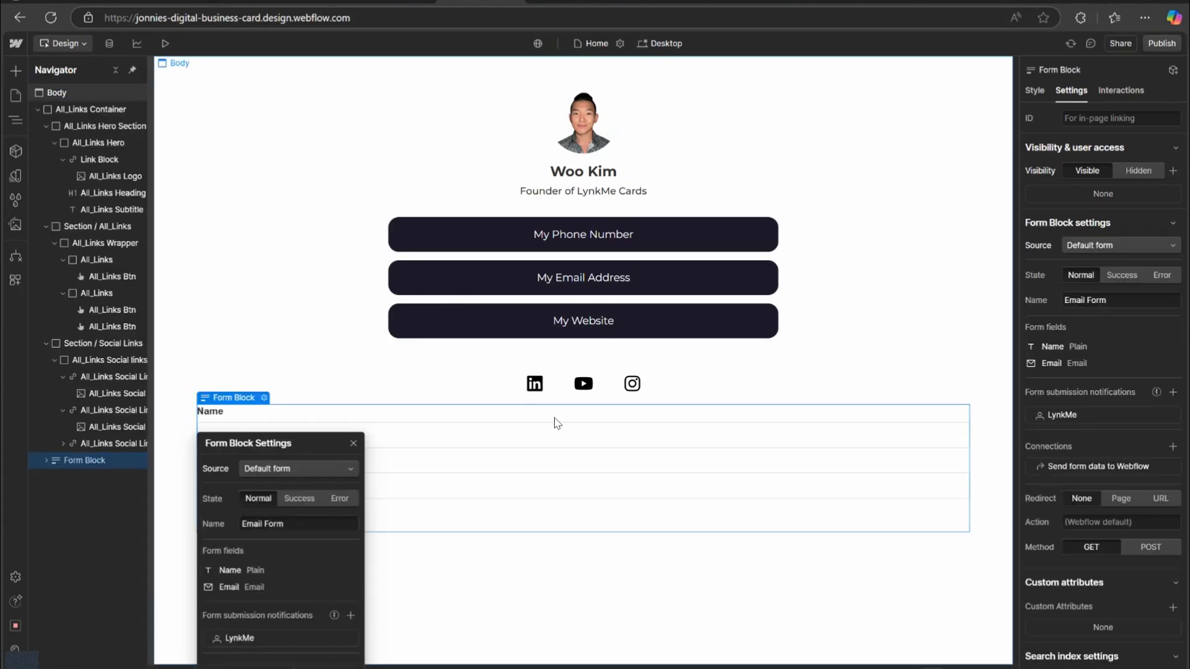
Duplicate the Name label and text field to create a second field pair labelled Phone Number.
click(830, 626)
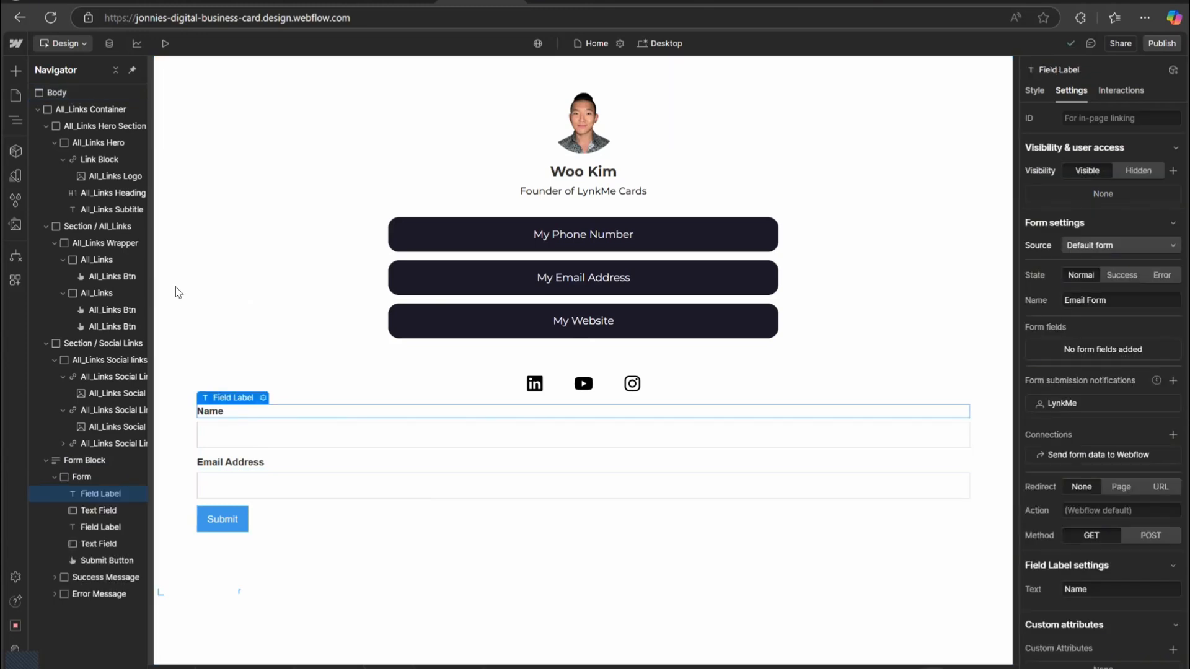
key(ctrl+d)
click(270, 453)
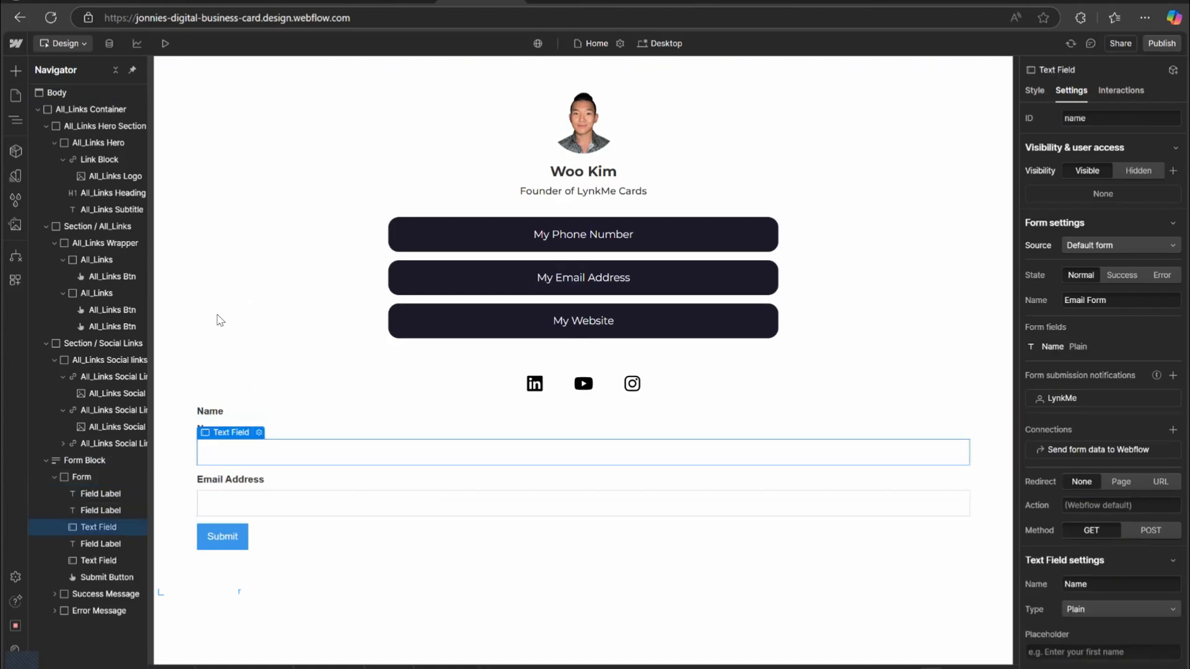
key(ctrl+d)
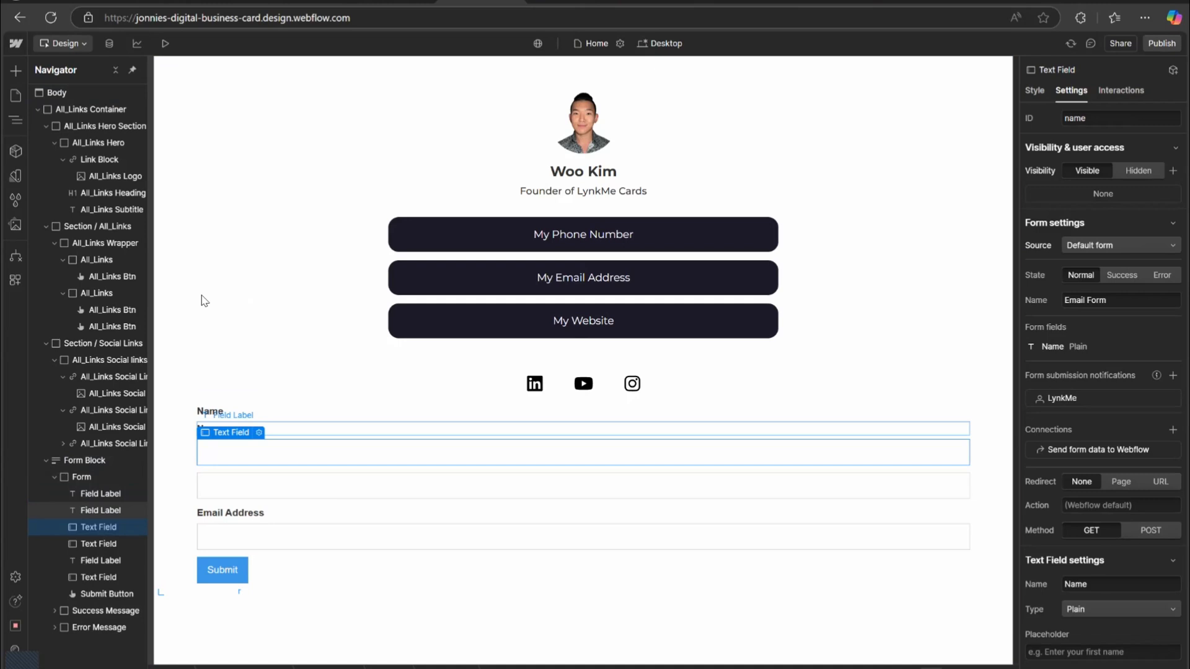
drag(100, 511, 100, 528)
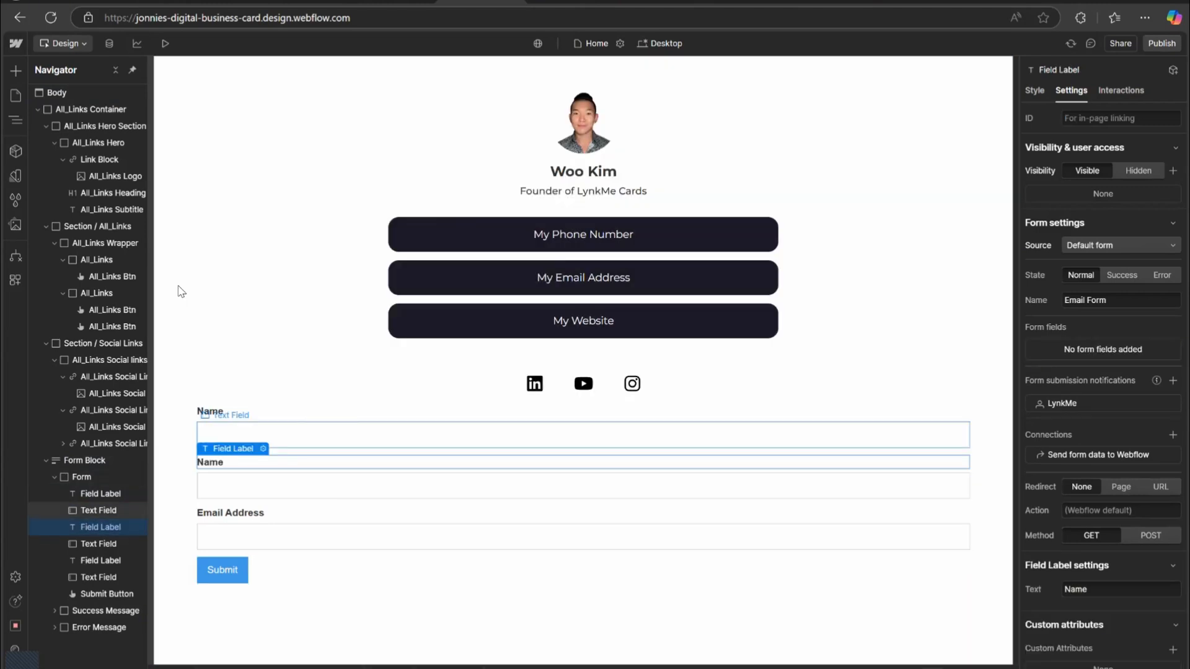
key(Return)
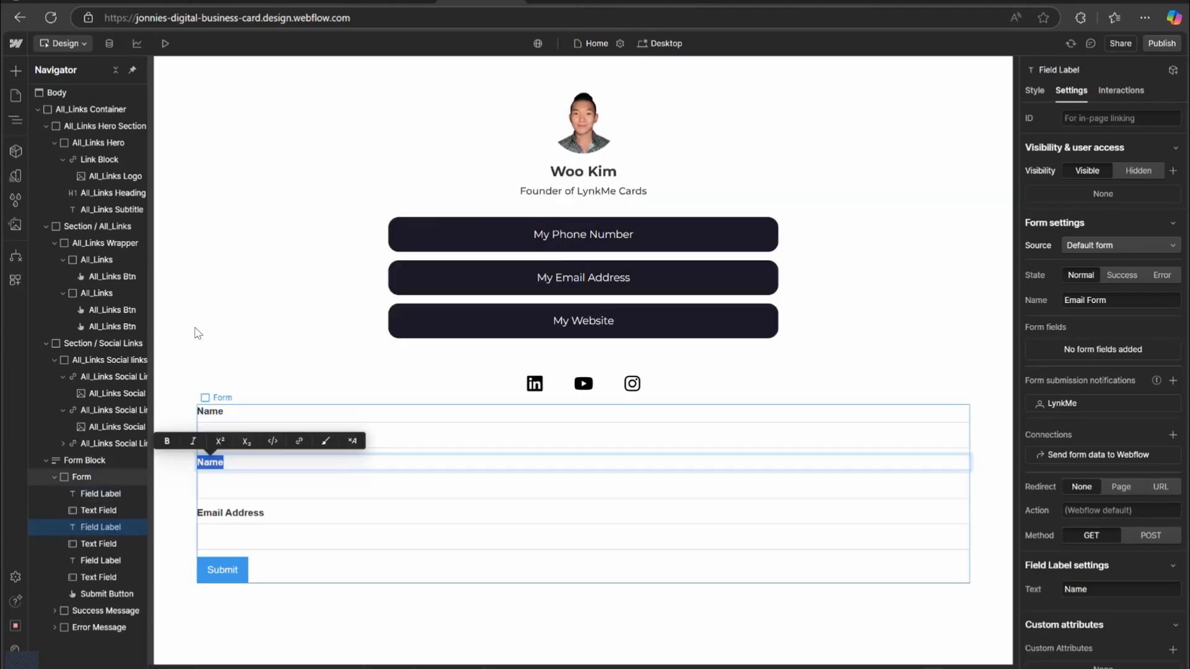
text(Phone Number)
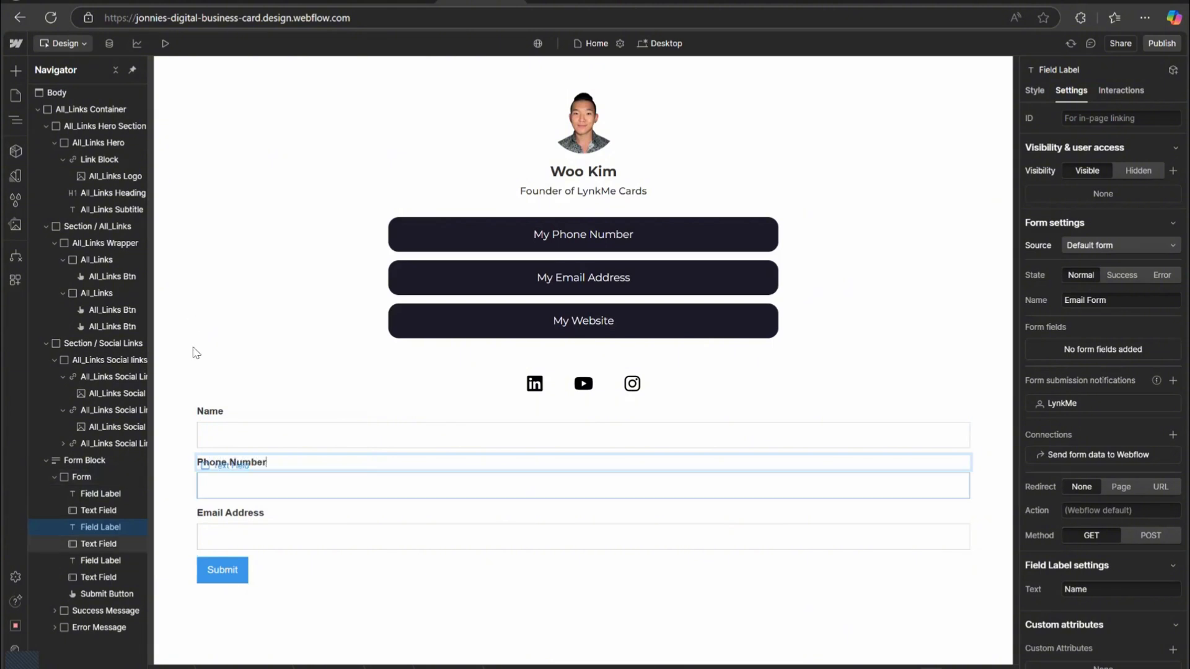
Set the Name text field's placeholder to Your Name.
click(231, 514)
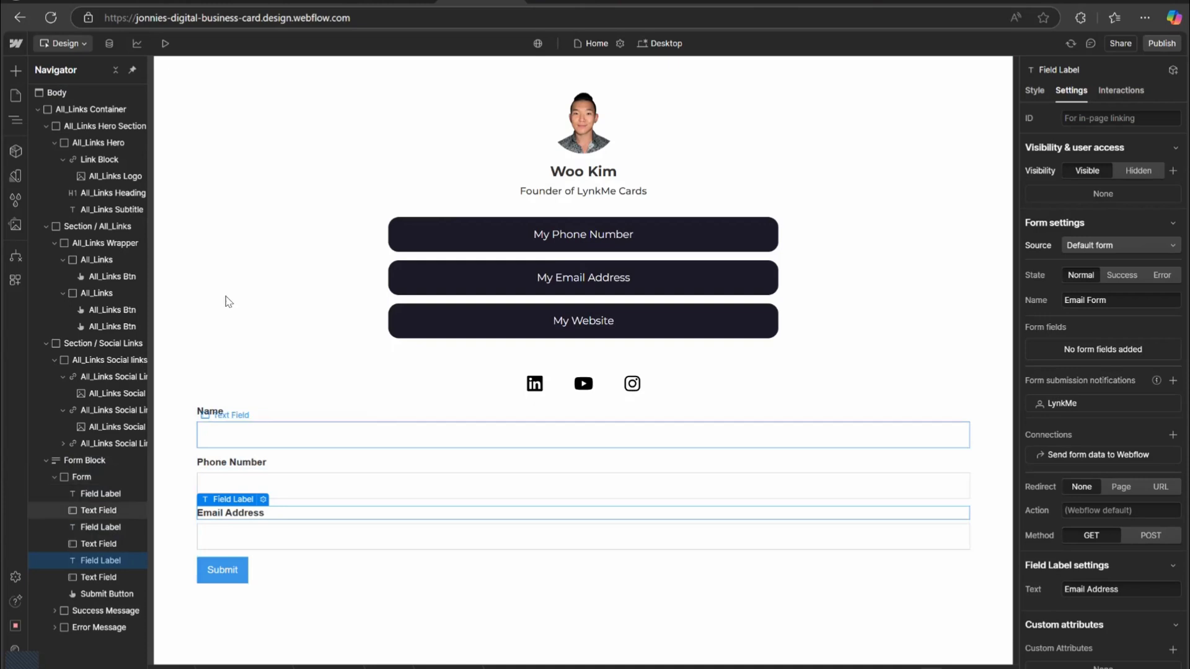
click(238, 436)
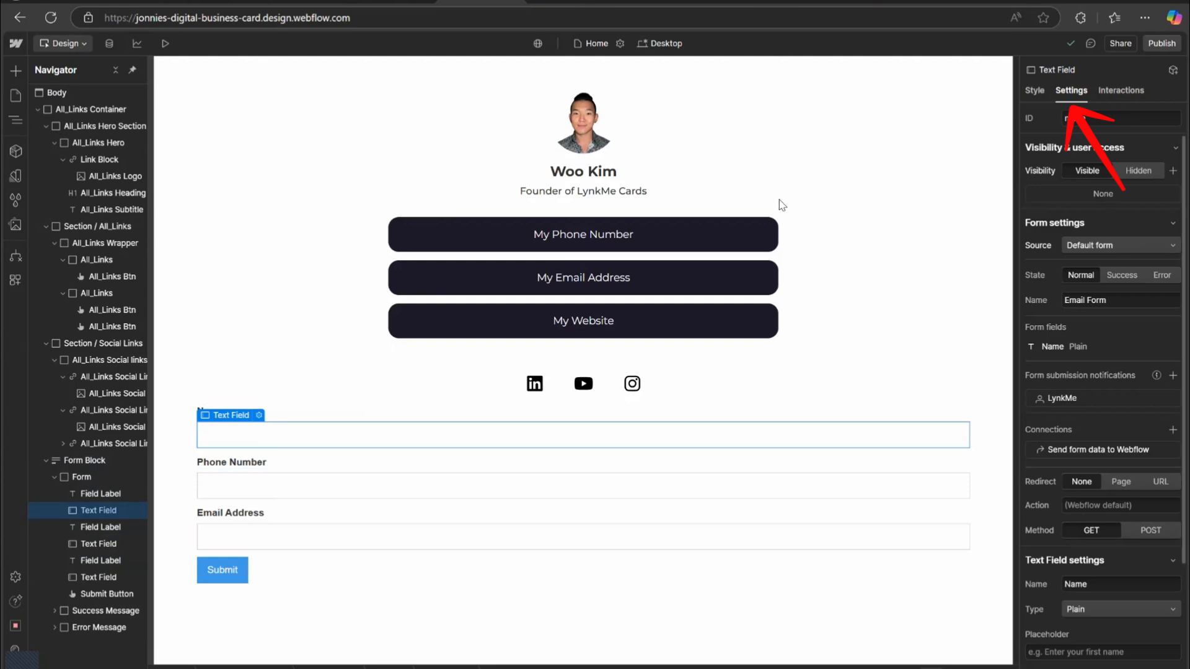
scroll(782, 207, down, 2)
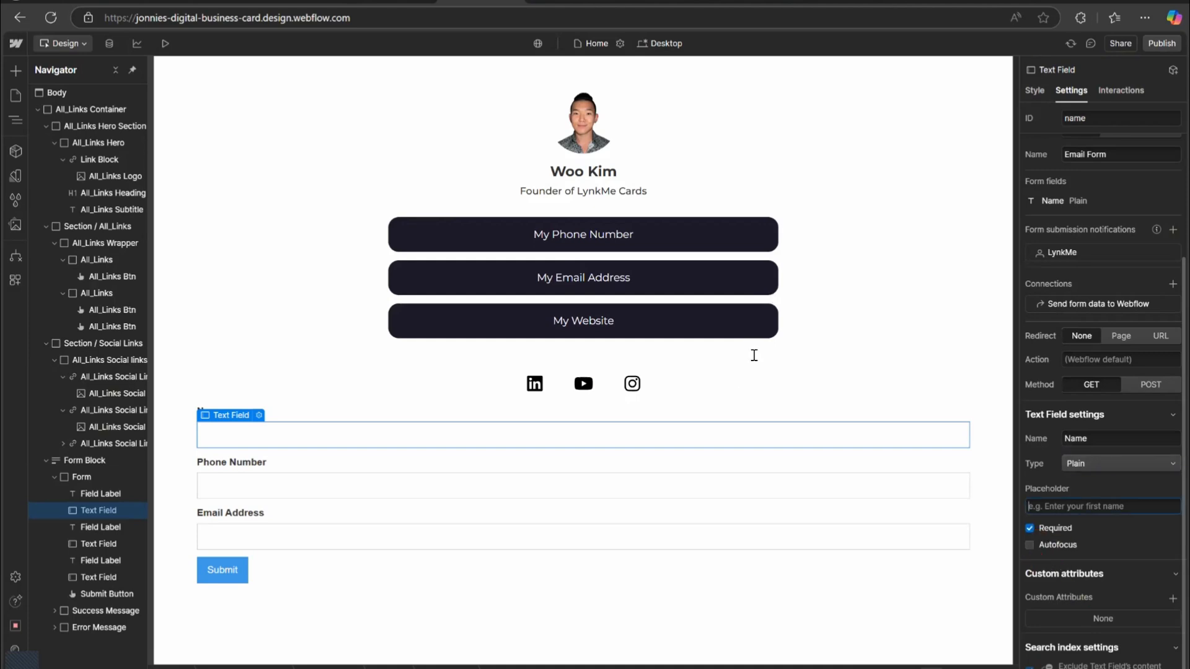
text(Your Name)
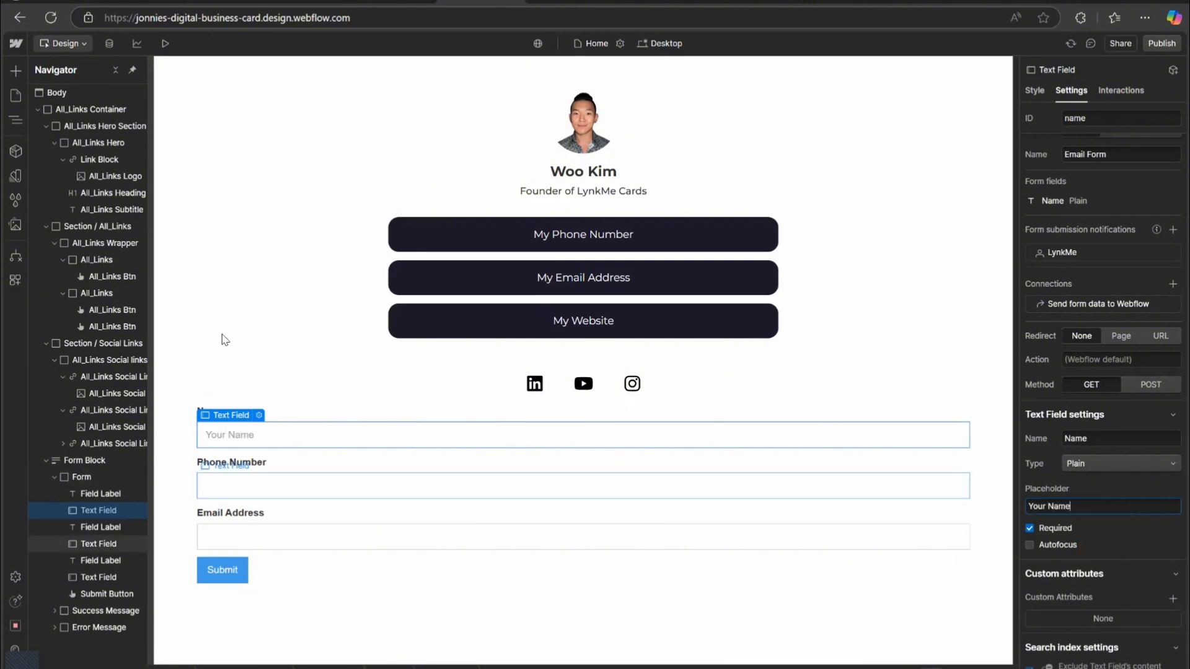
Name the second text field Phone Number and set its type to Phone.
click(320, 486)
scroll(1082, 372, down, 2)
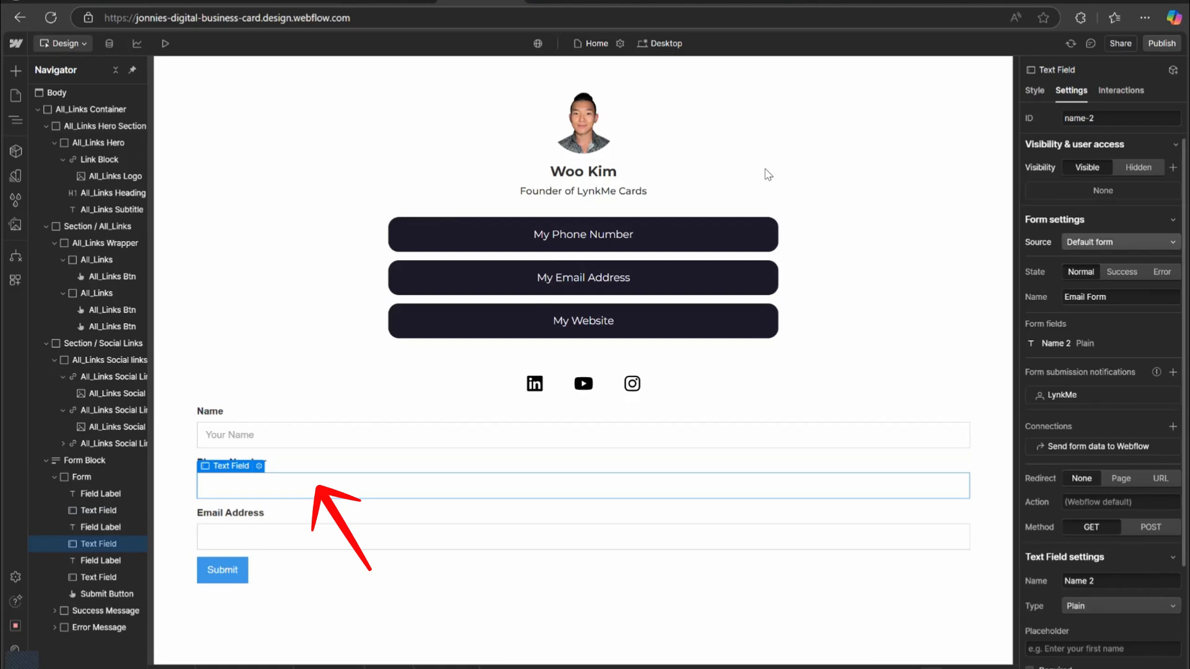
key(ctrl+a)
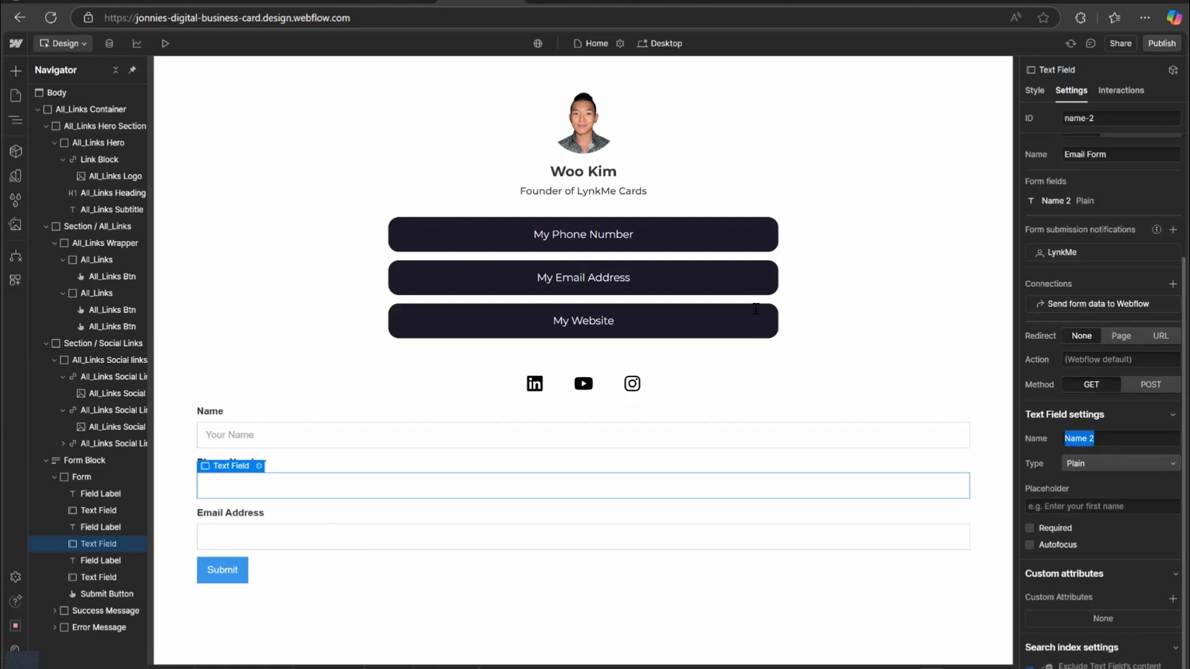
text(Phone Number)
click(1110, 463)
click(1118, 512)
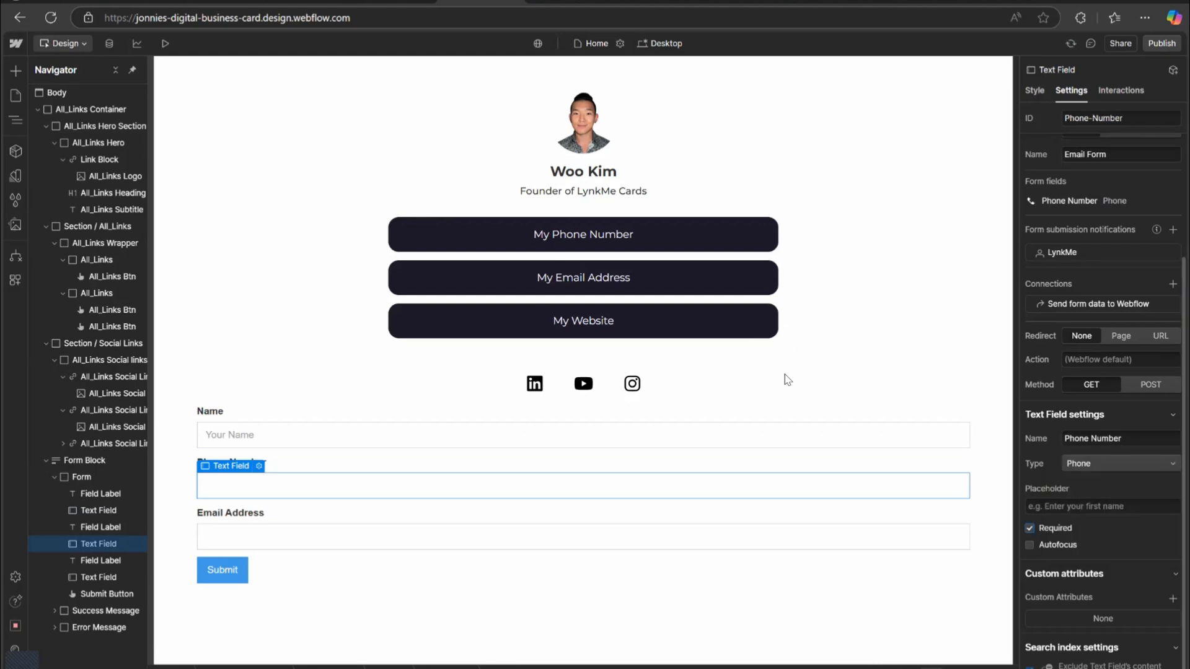
Set the Phone Number field's placeholder to a sample phone number and review the form fields.
click(1030, 528)
text(111 777)
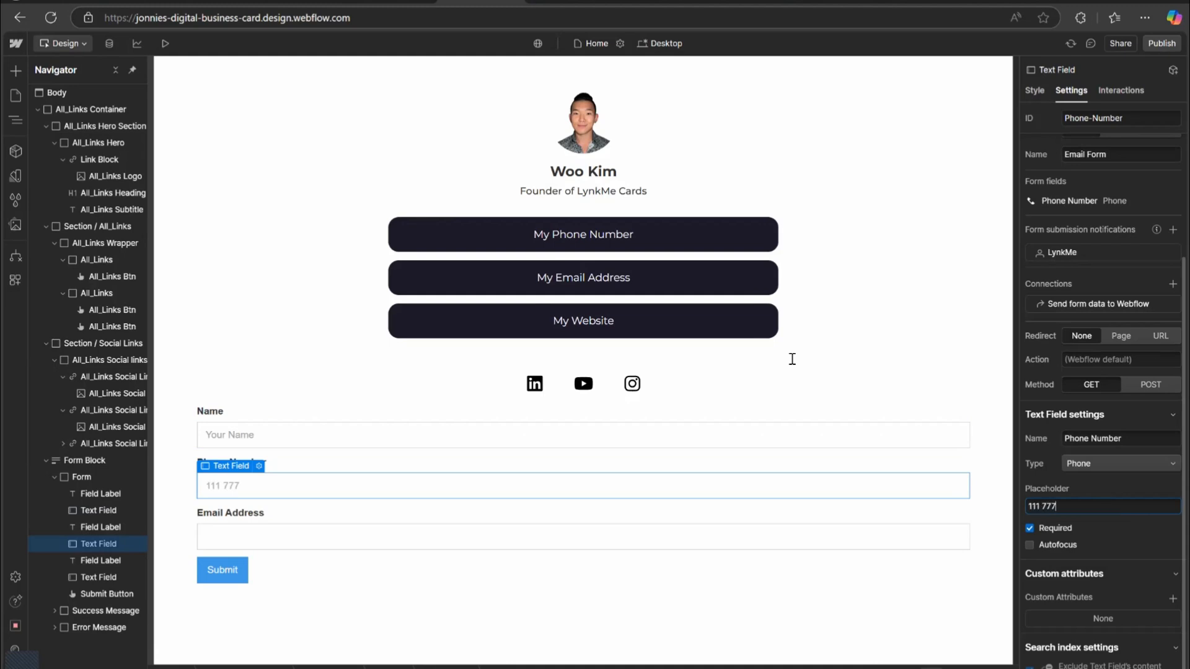
text( 5656)
click(231, 512)
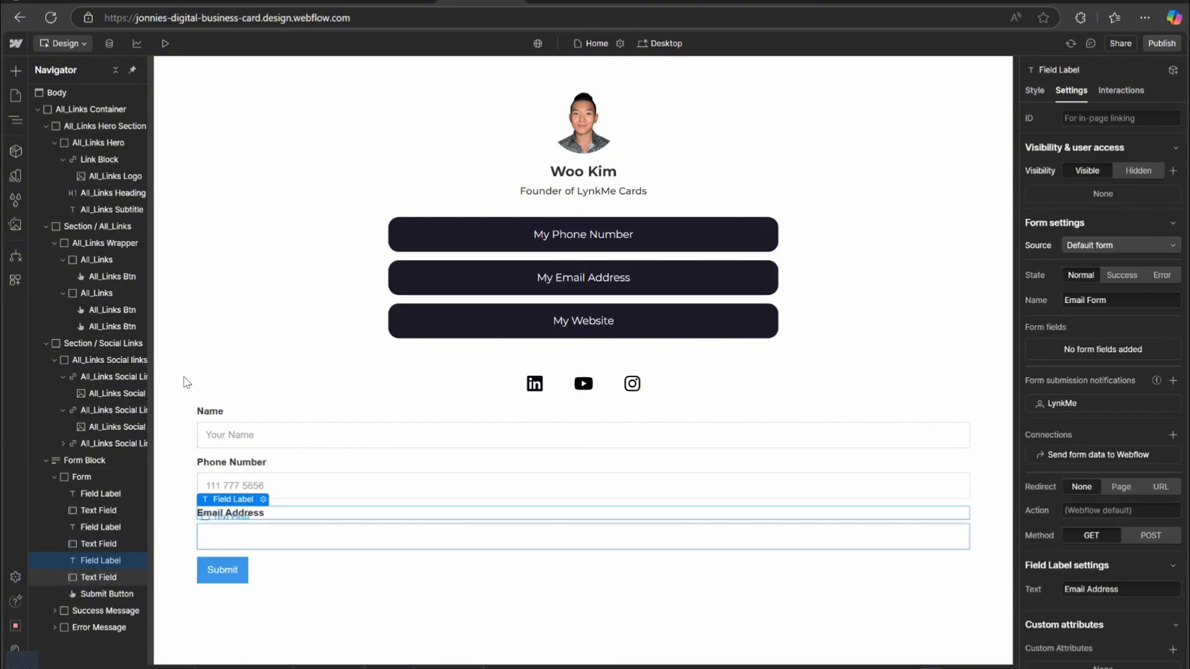
click(276, 537)
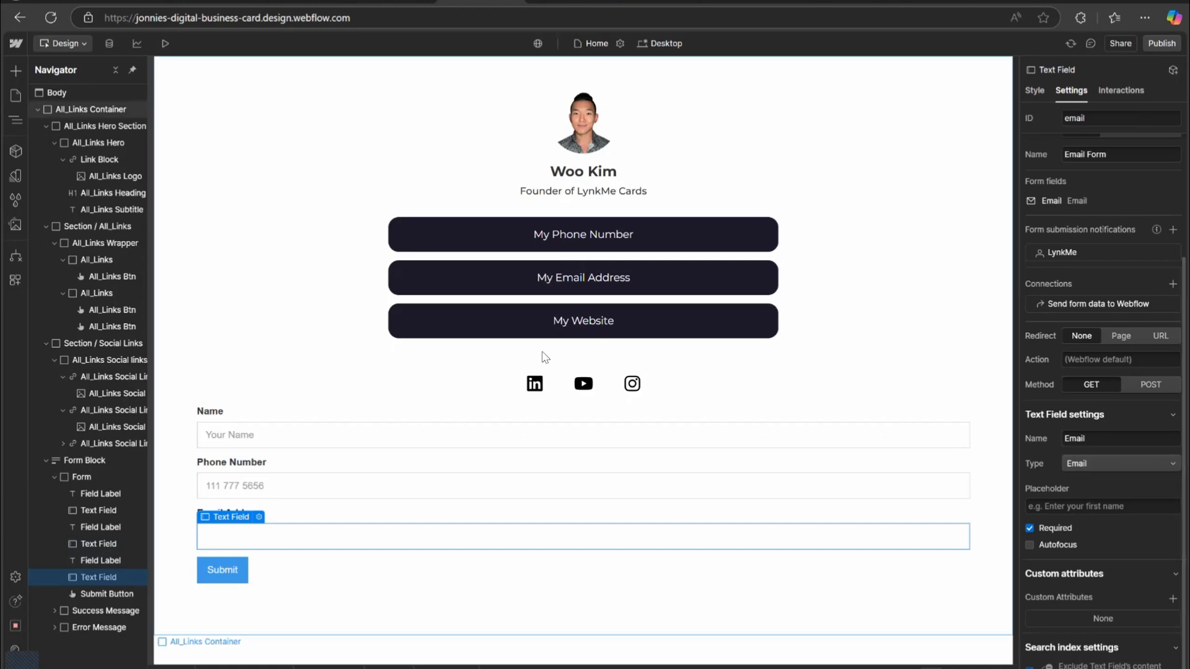
click(522, 485)
scroll(1097, 489, down, 3)
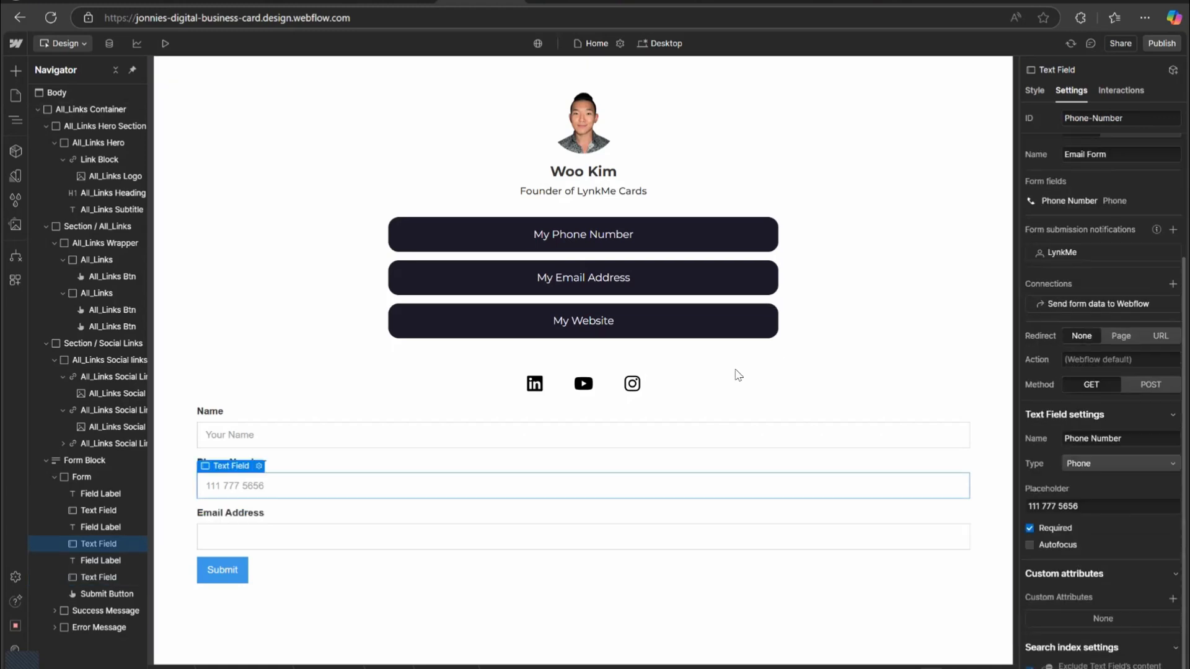
click(679, 435)
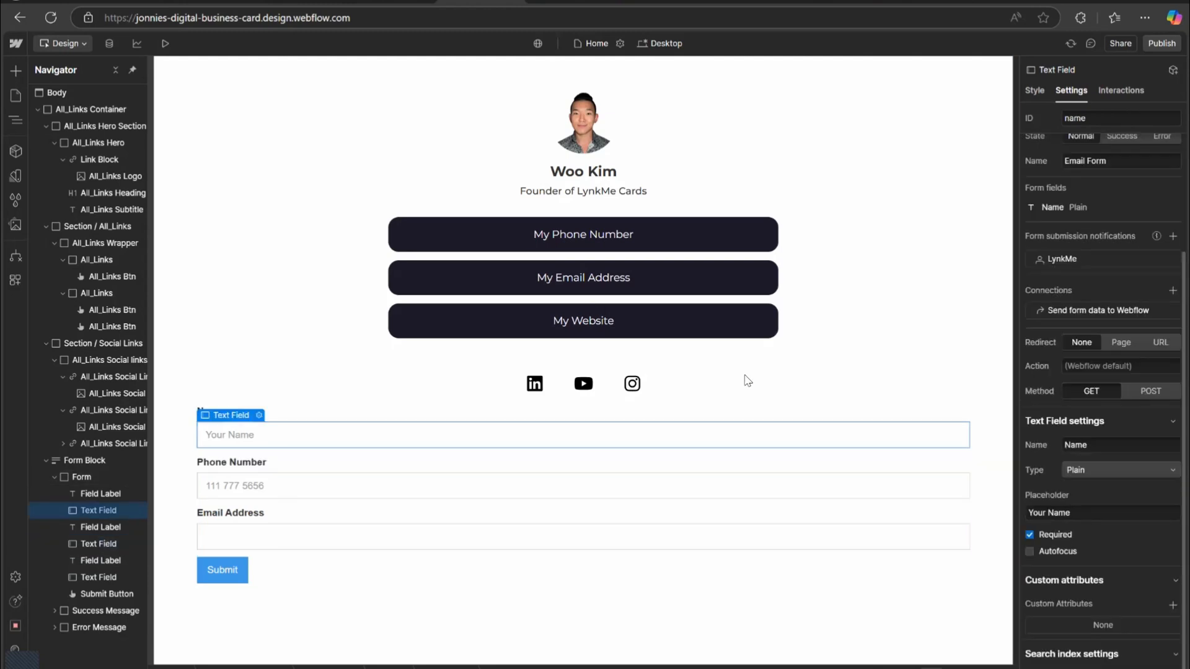
Set the form's width to 60%.
click(284, 401)
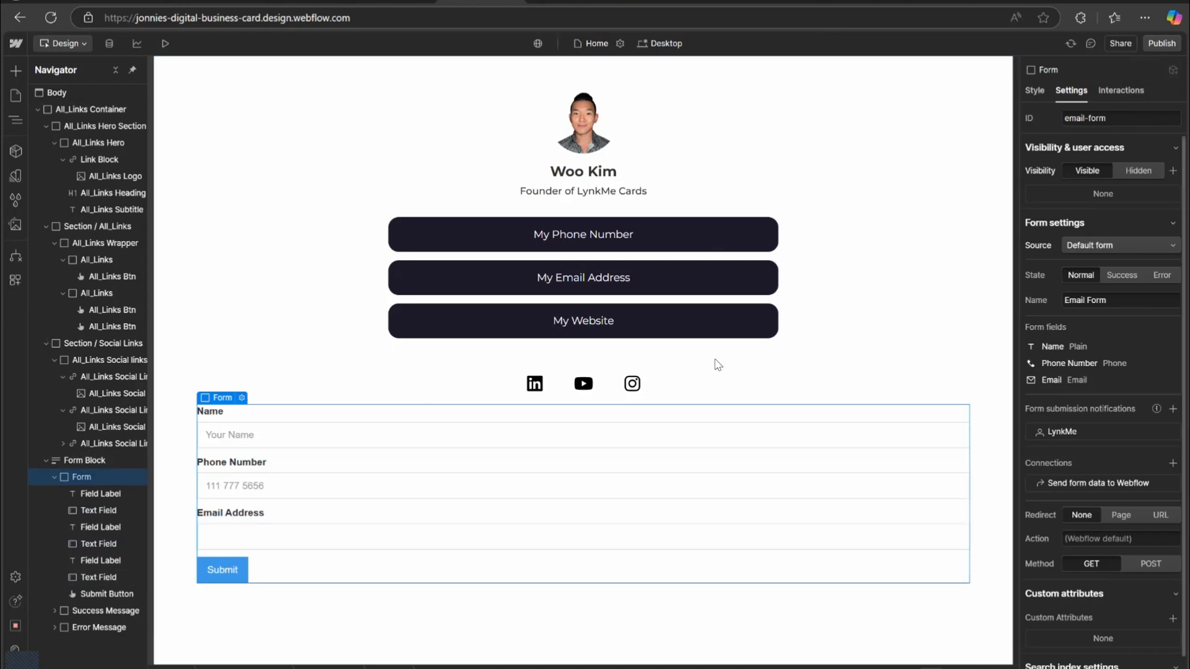
key(s)
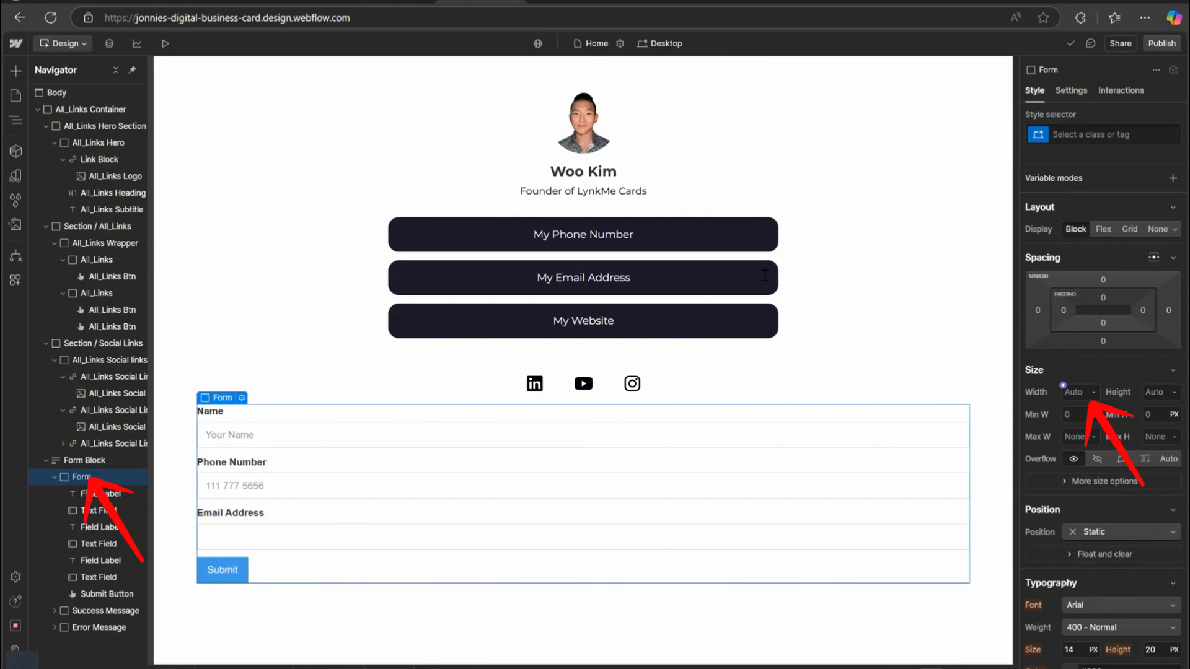
click(1077, 393)
text(6)
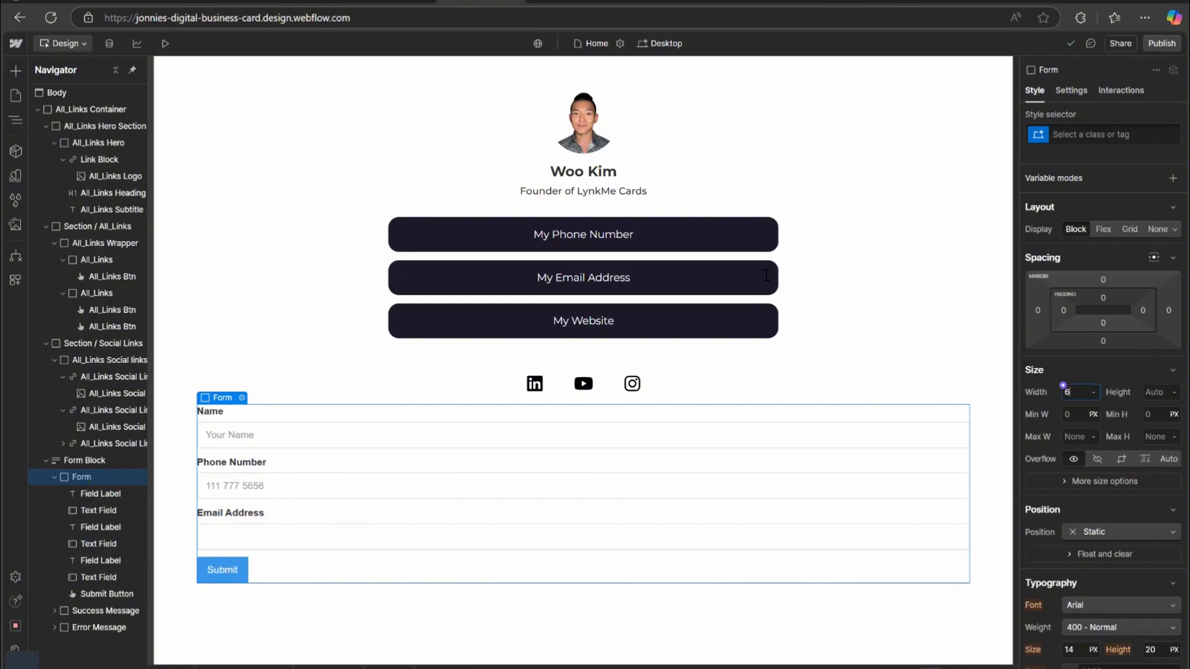
text(0%)
key(Return)
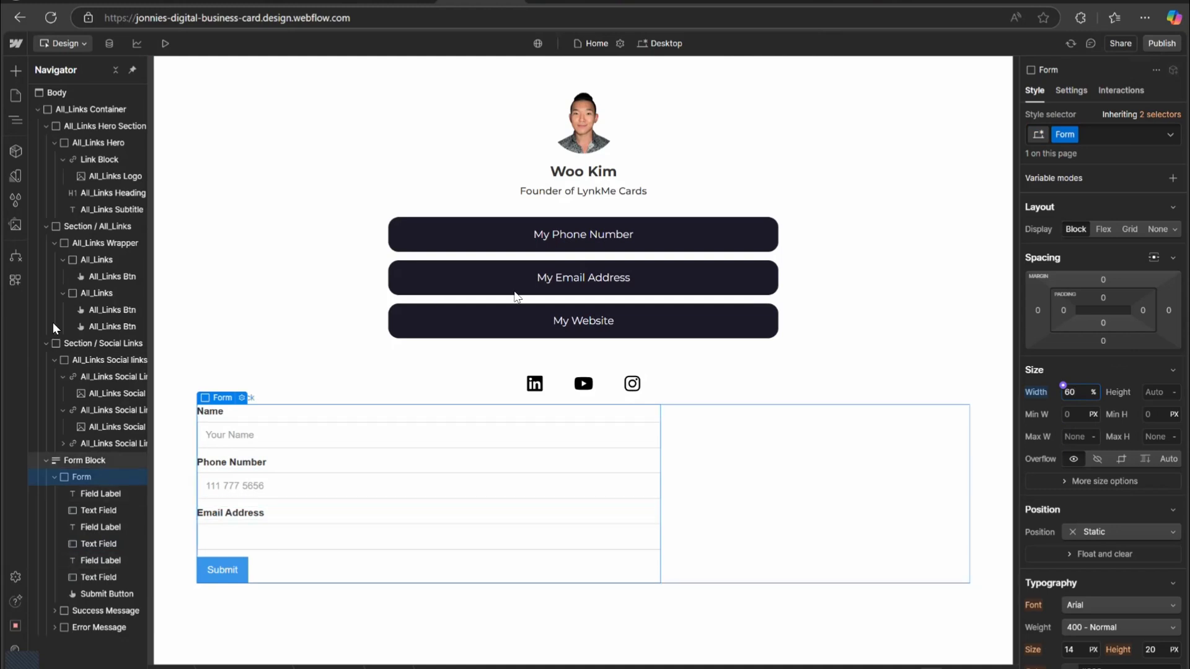
Switch the Form Block to Flex layout and centre its content horizontally and vertically.
click(78, 460)
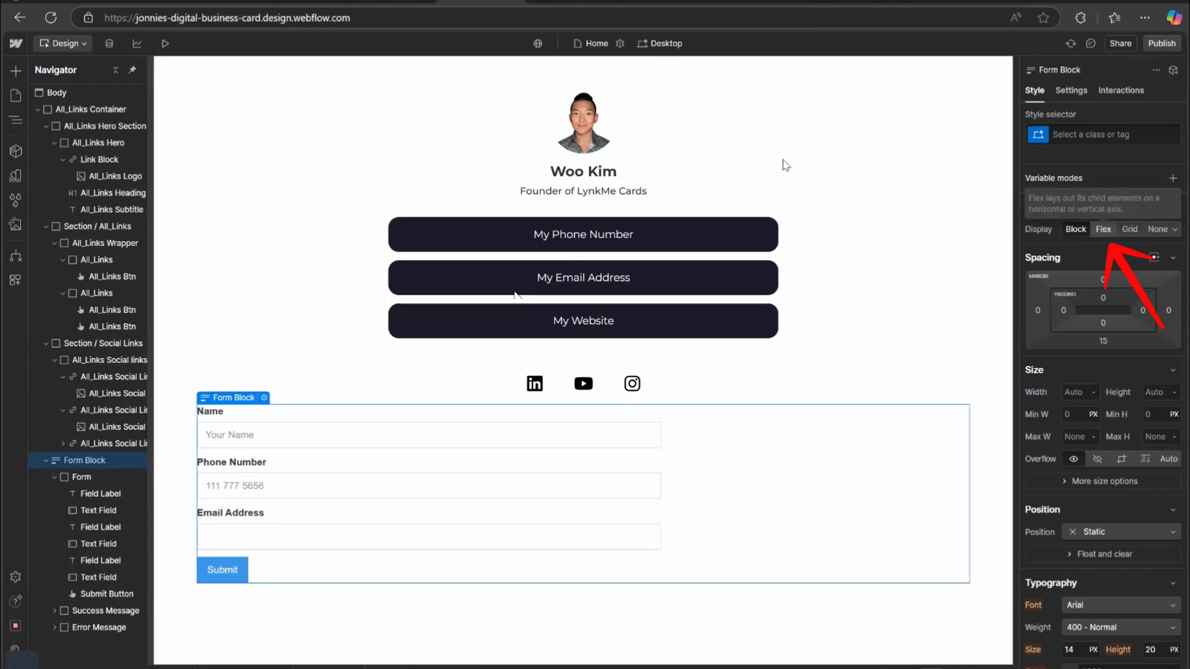
click(1103, 230)
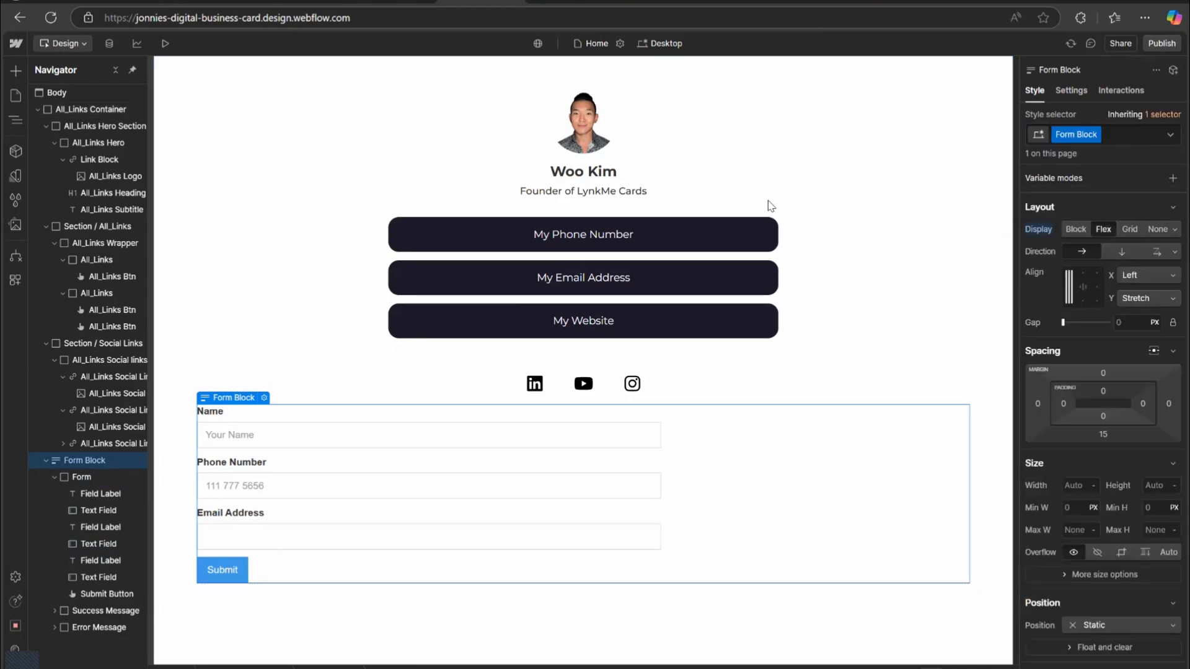
click(1083, 286)
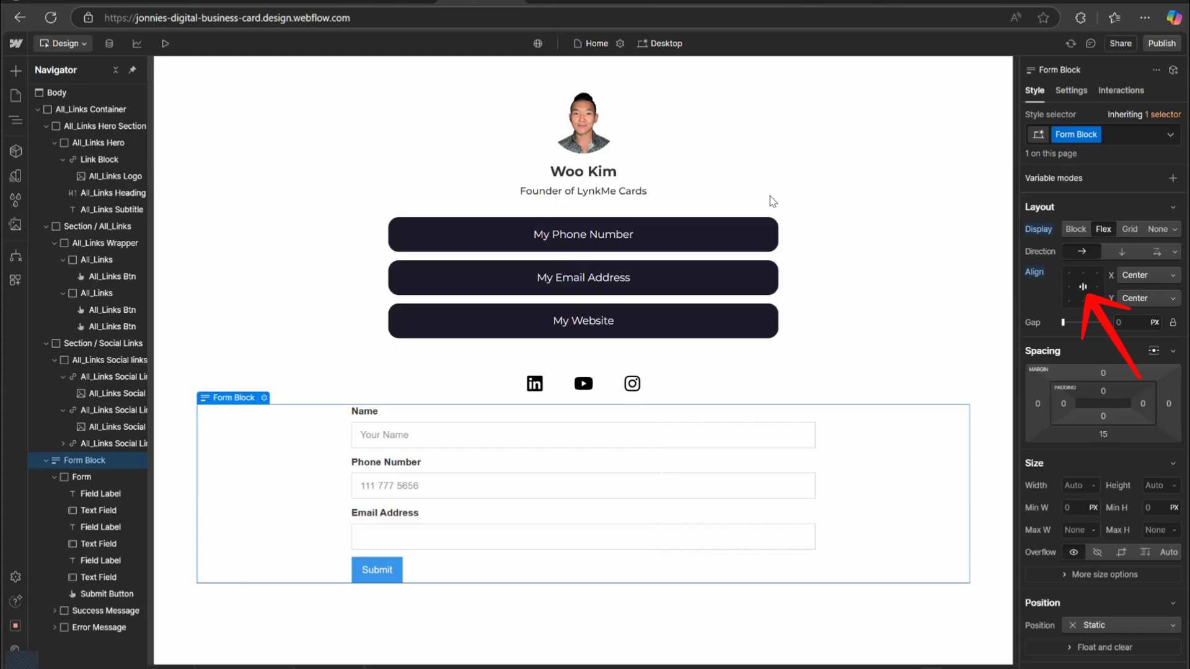
Set the form's width to 50%.
click(313, 261)
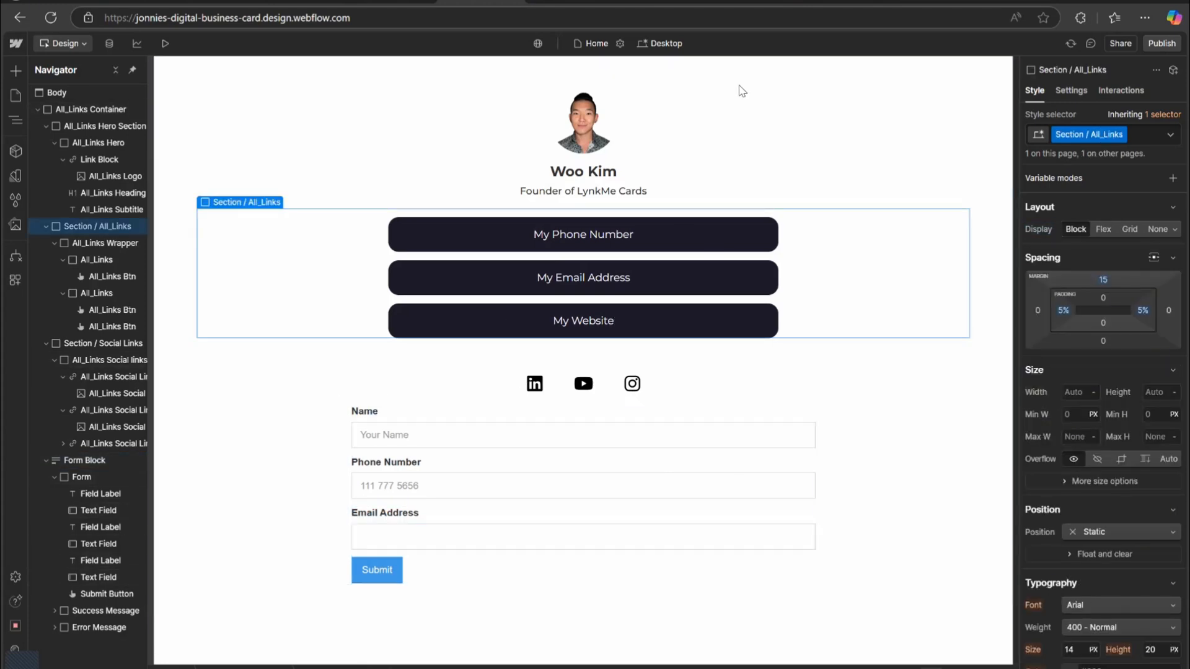
click(566, 406)
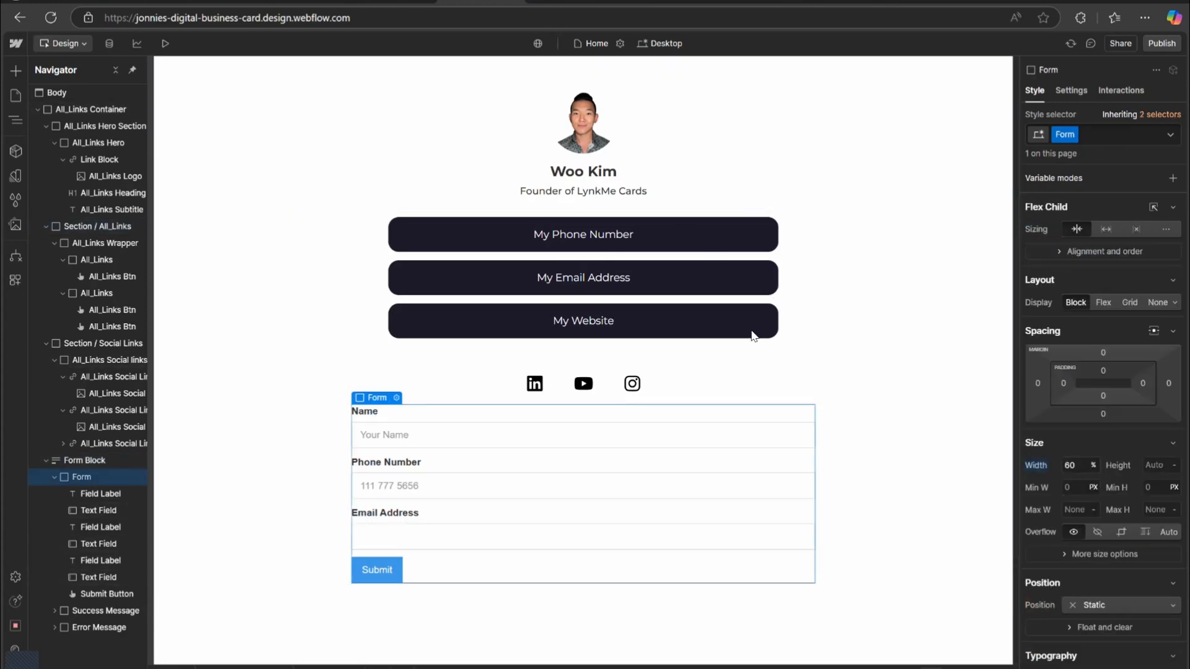
click(1070, 465)
text(50)
key(Return)
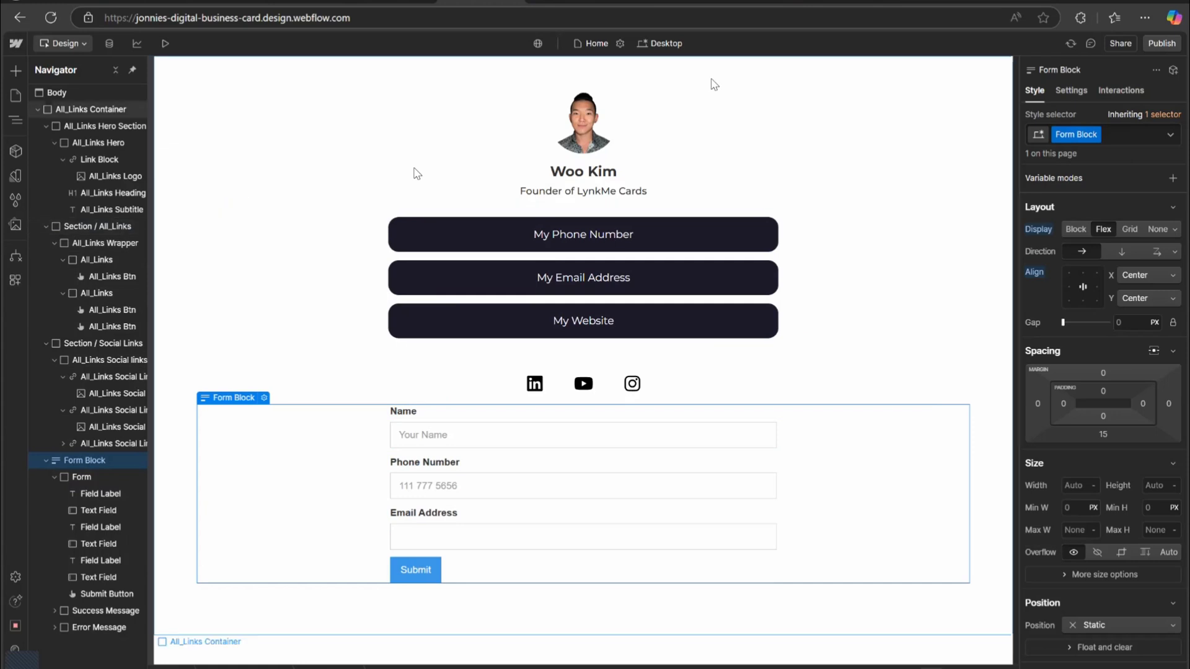
Republish the site to its webflow.io staging domain.
click(1161, 43)
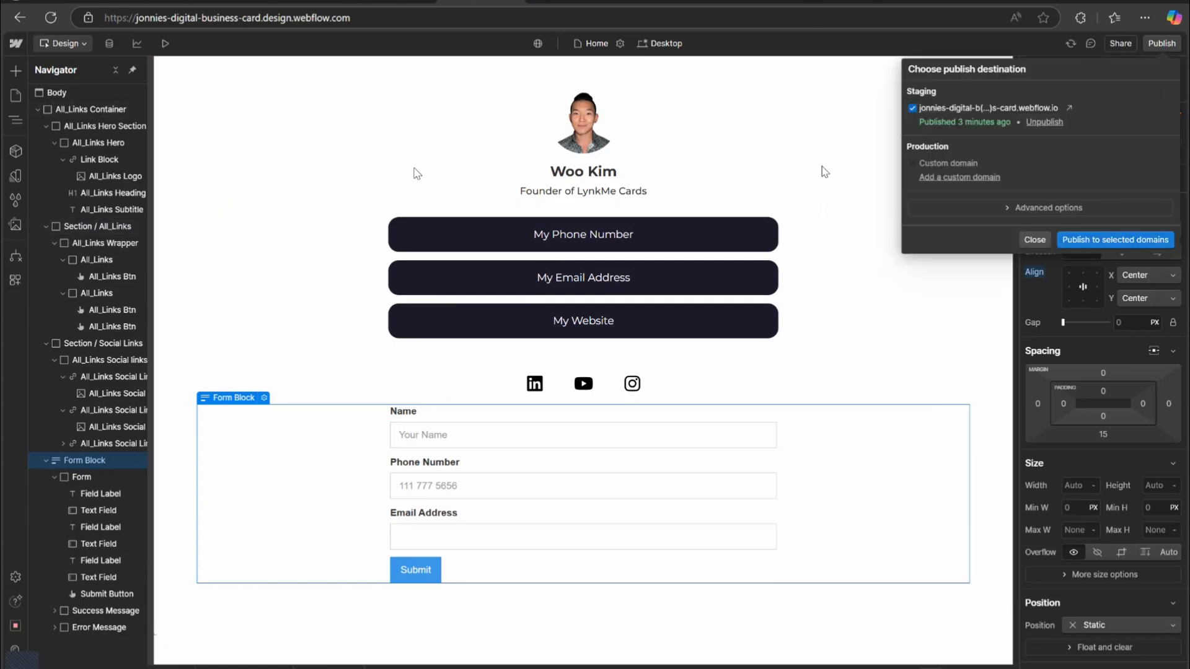
click(1115, 240)
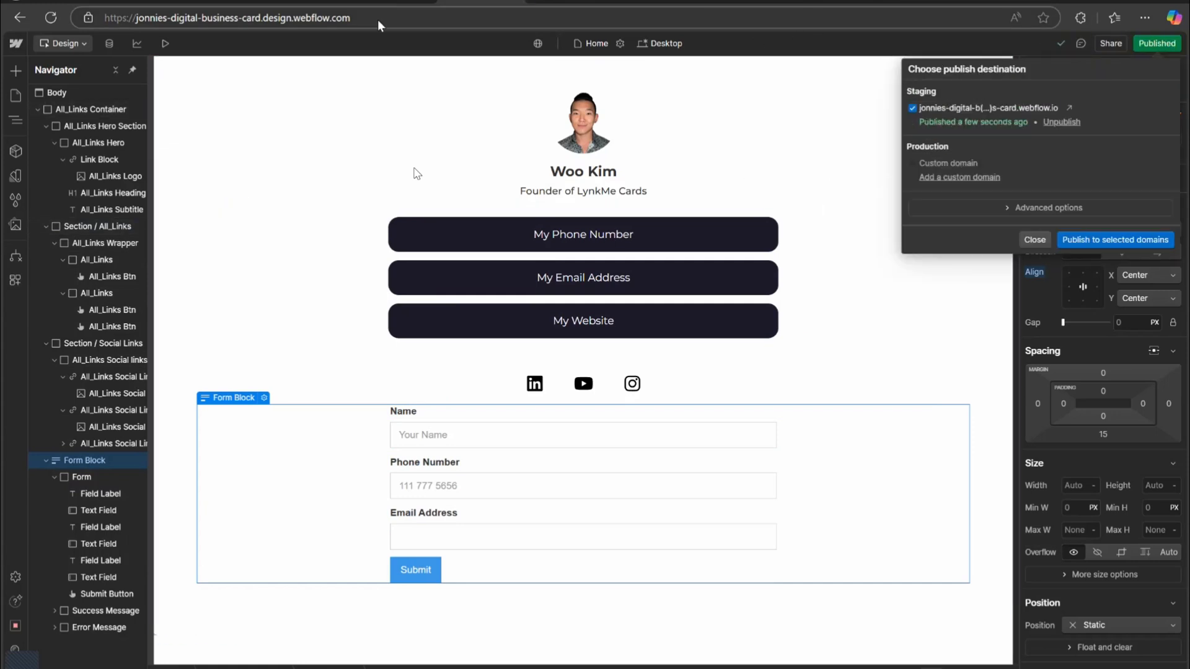
Switch to the published site's tab and reload it to check the new form.
click(396, 1)
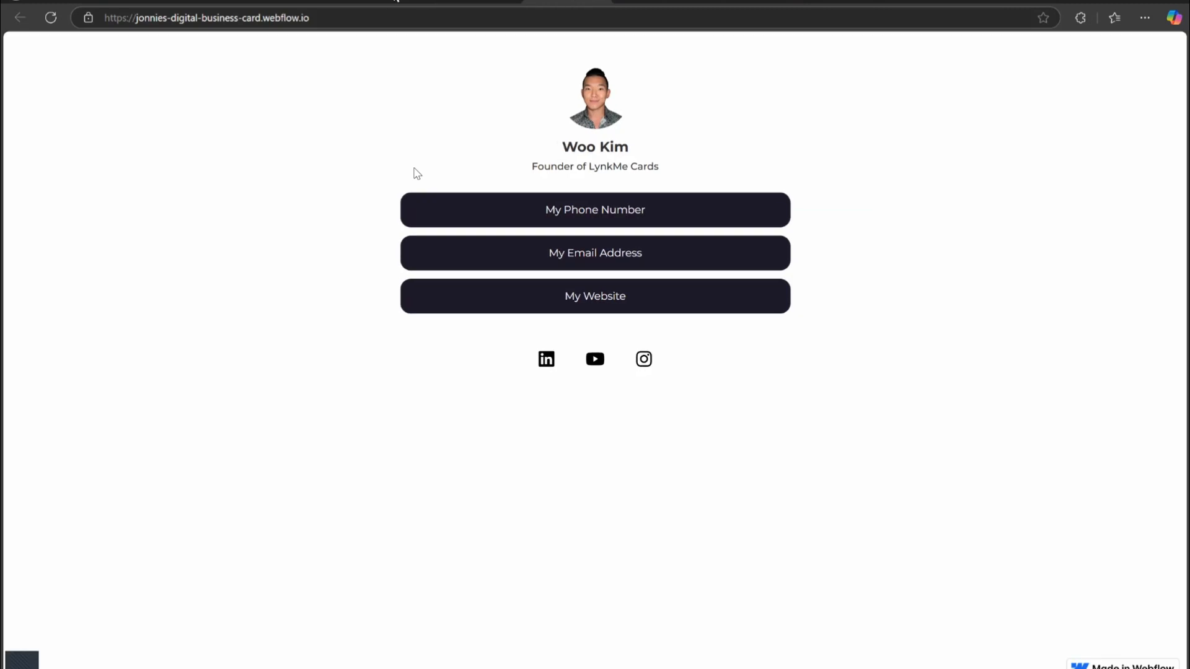
click(51, 18)
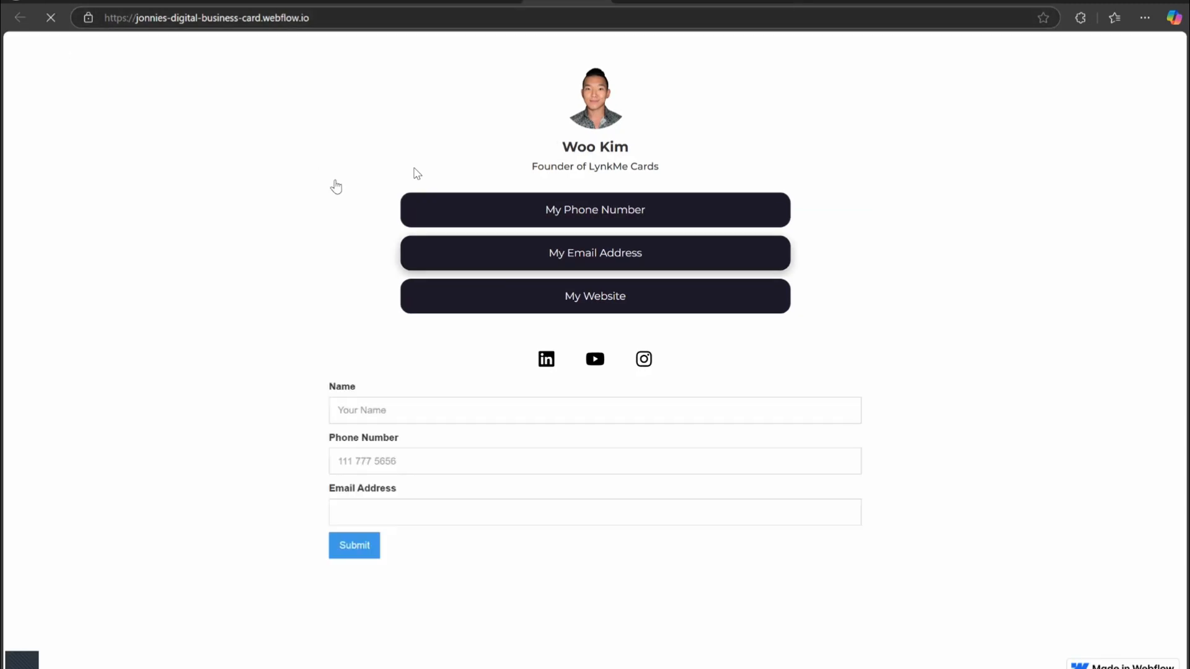
click(681, 411)
click(206, 272)
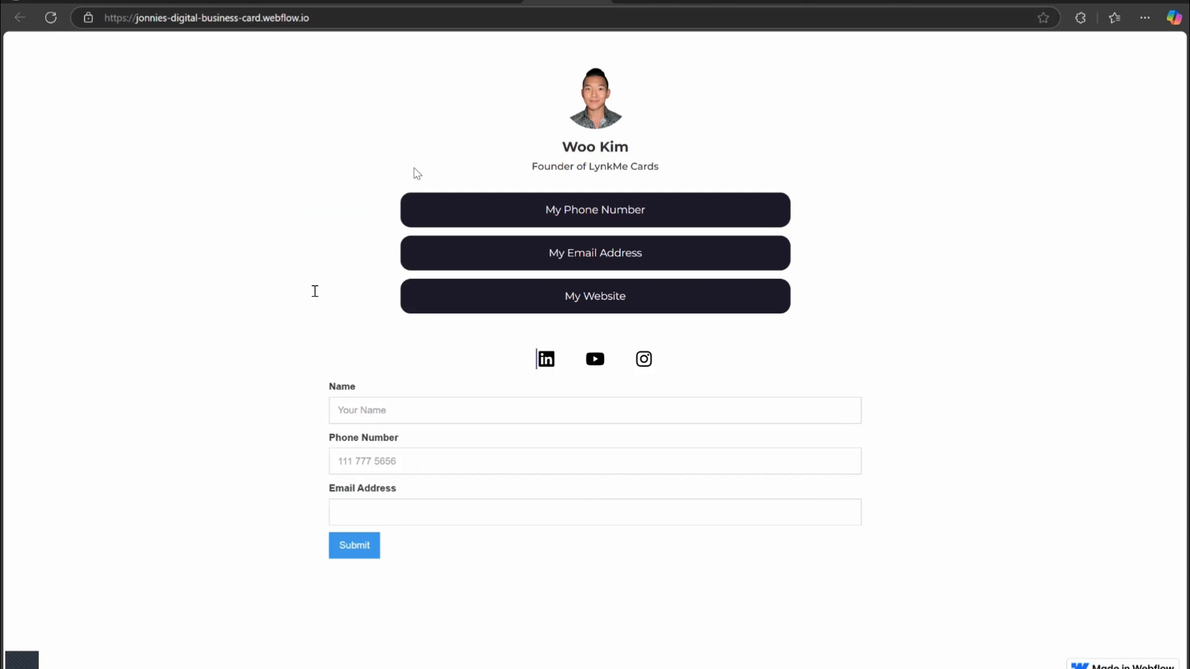
Fill in the contact form with a sample name, phone number and e-mail address, then submit it.
click(446, 411)
key(BackSpace)
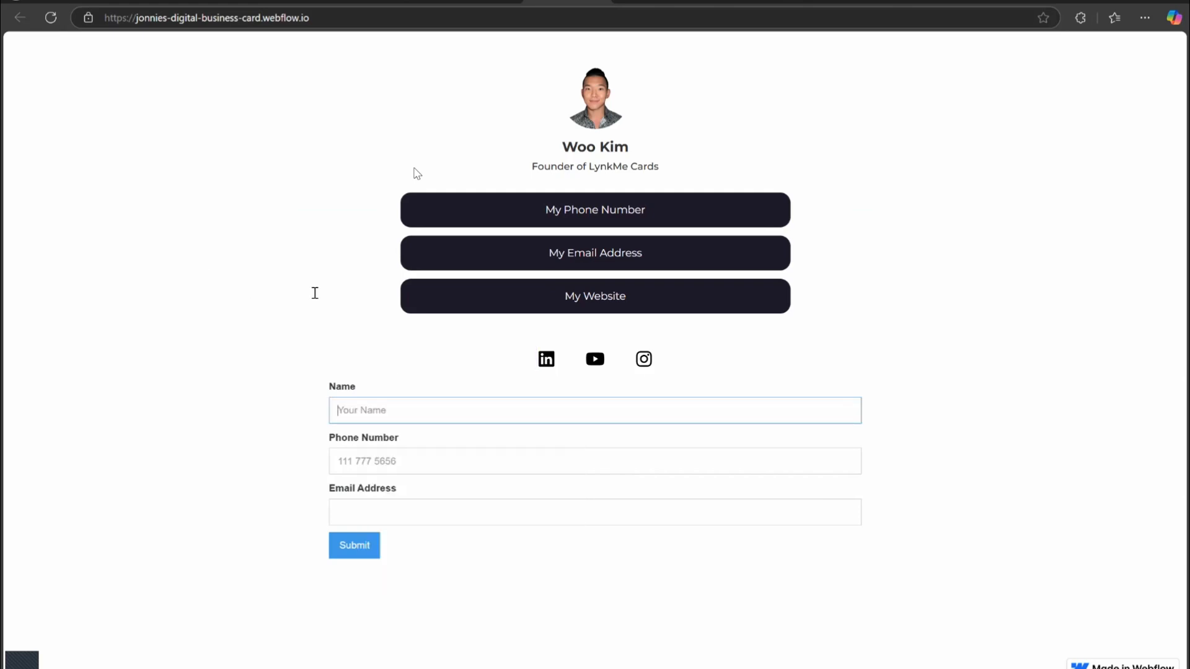
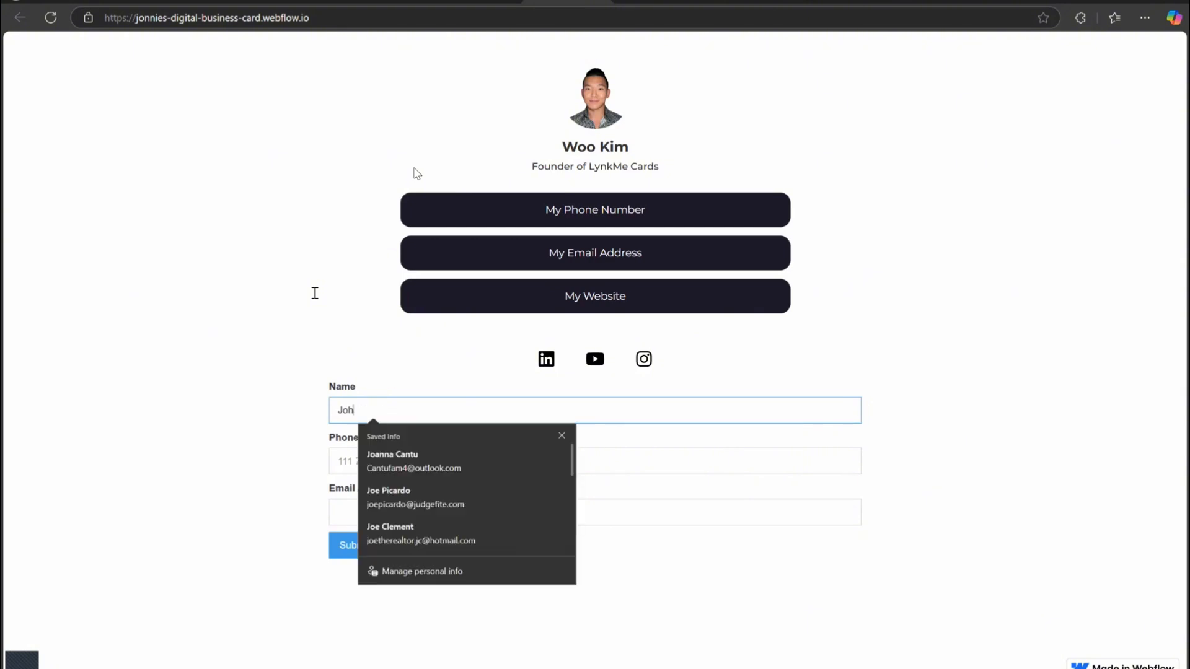
key(Tab)
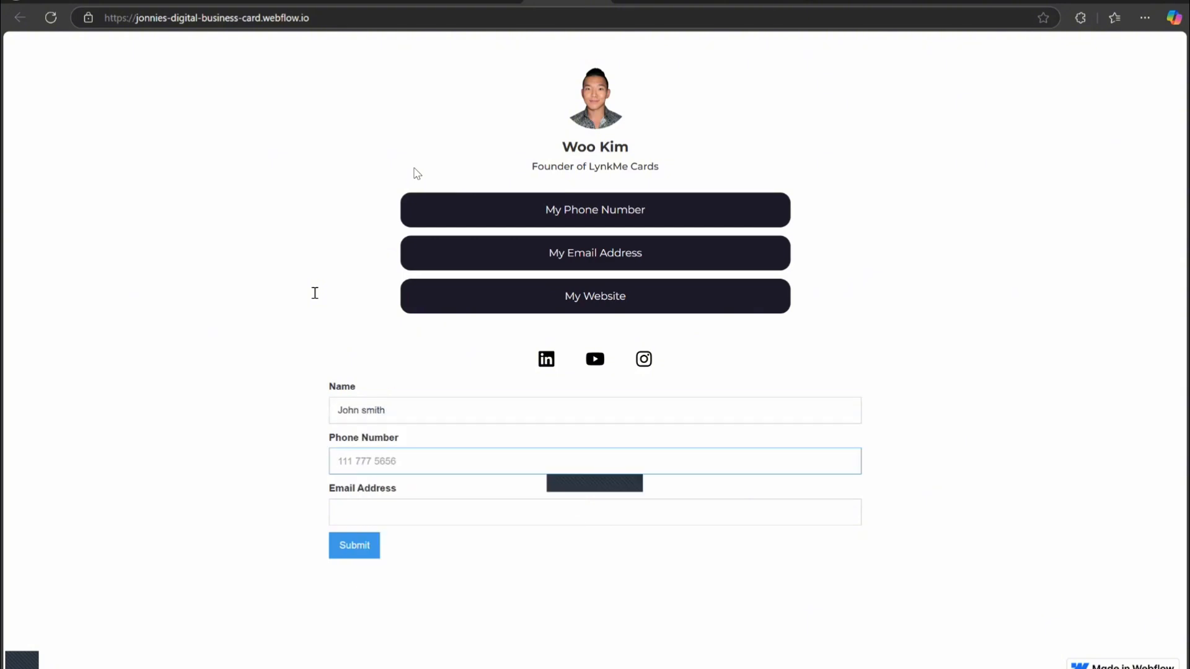
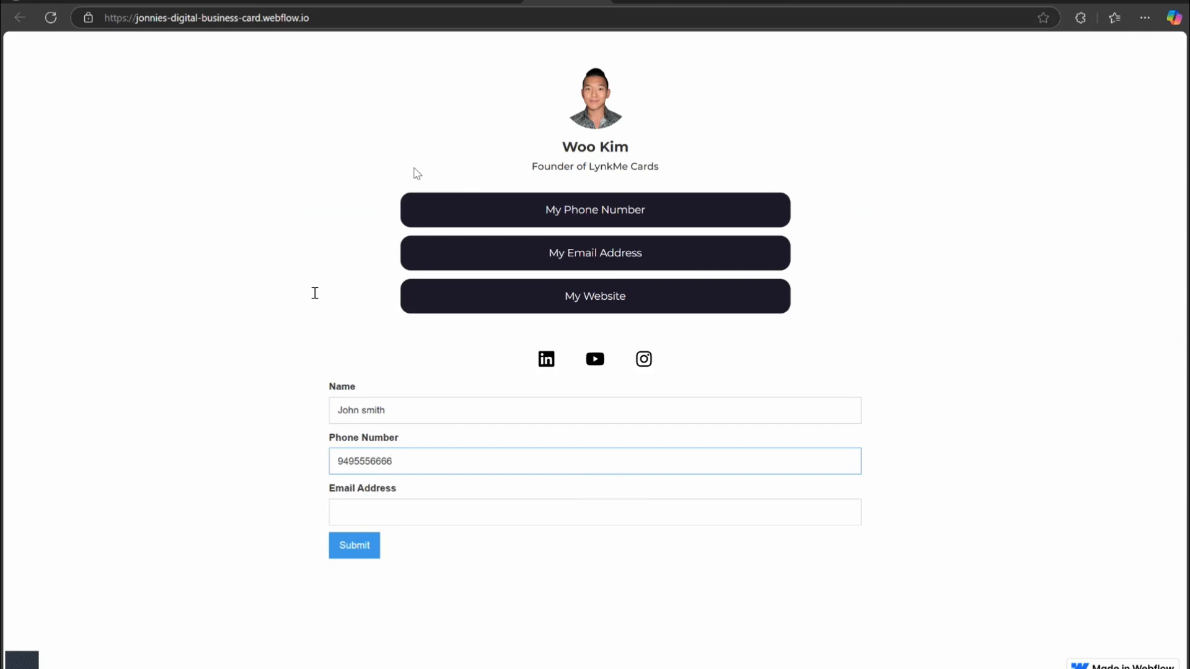
key(Tab)
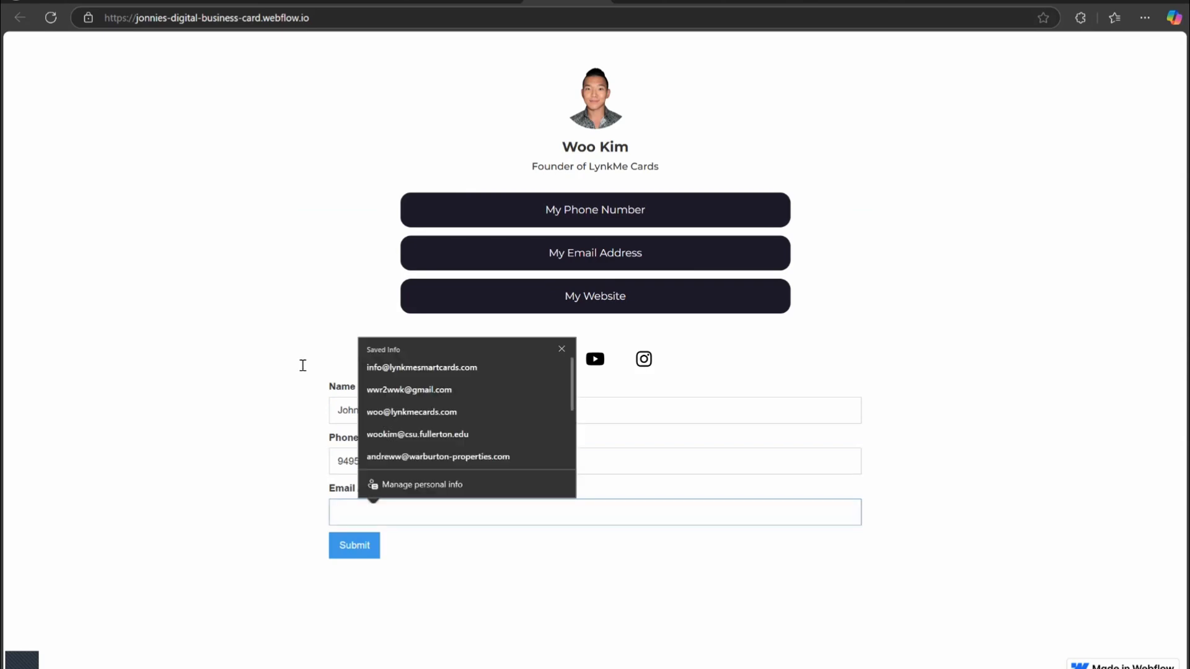
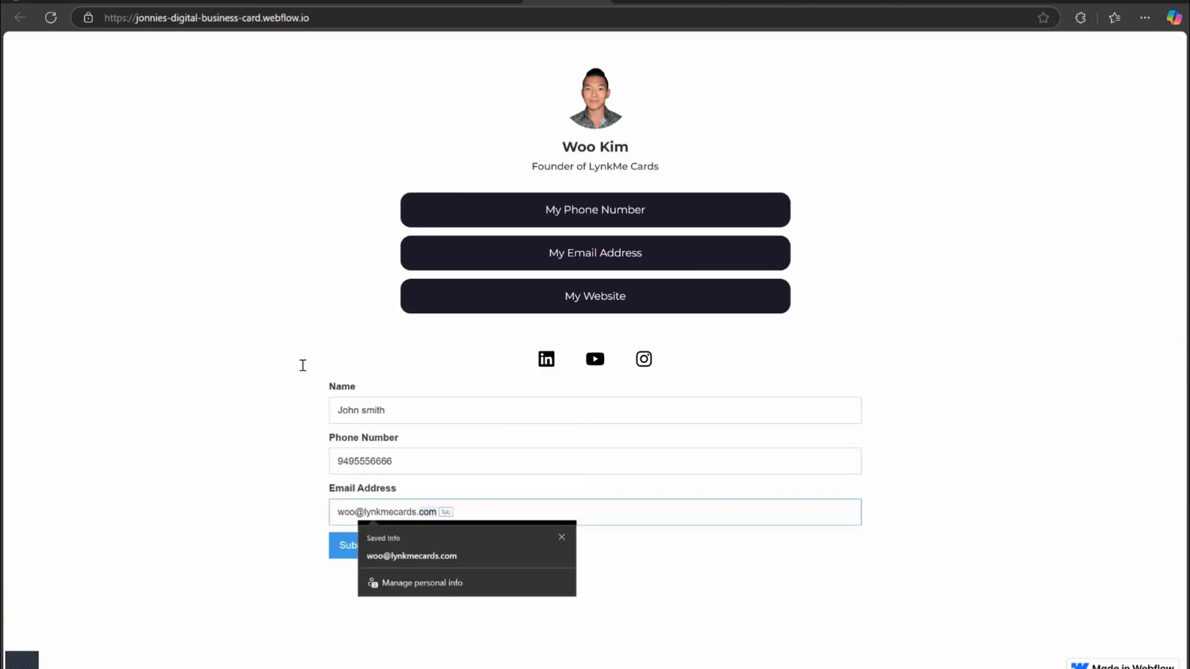
click(303, 366)
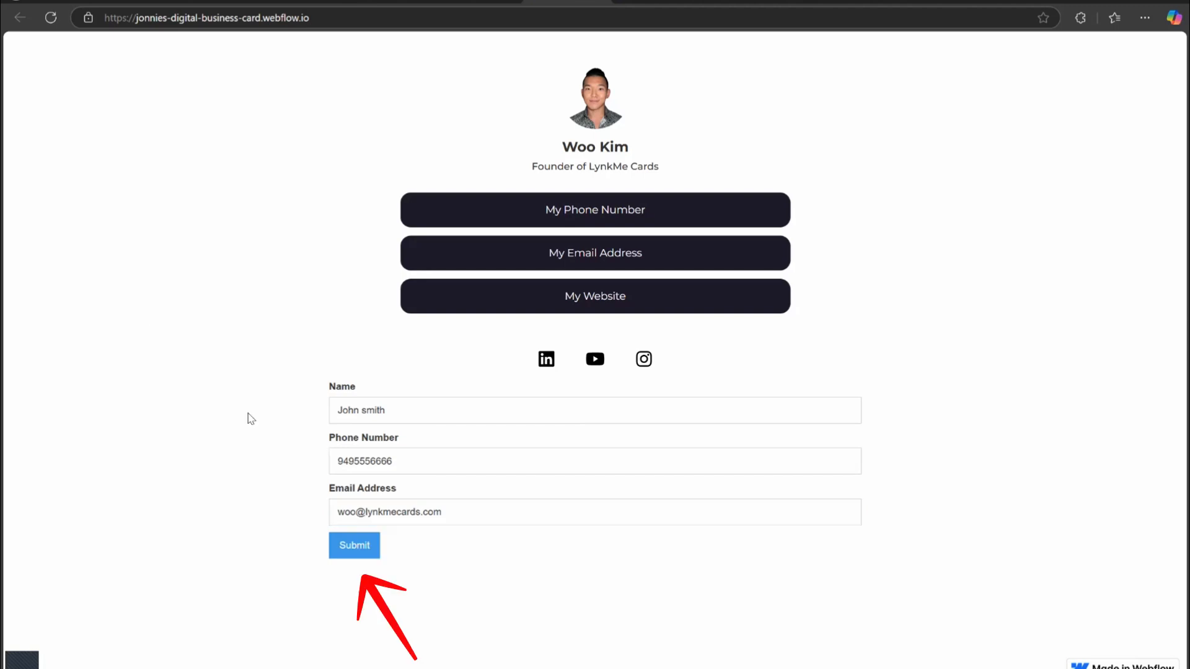
click(354, 546)
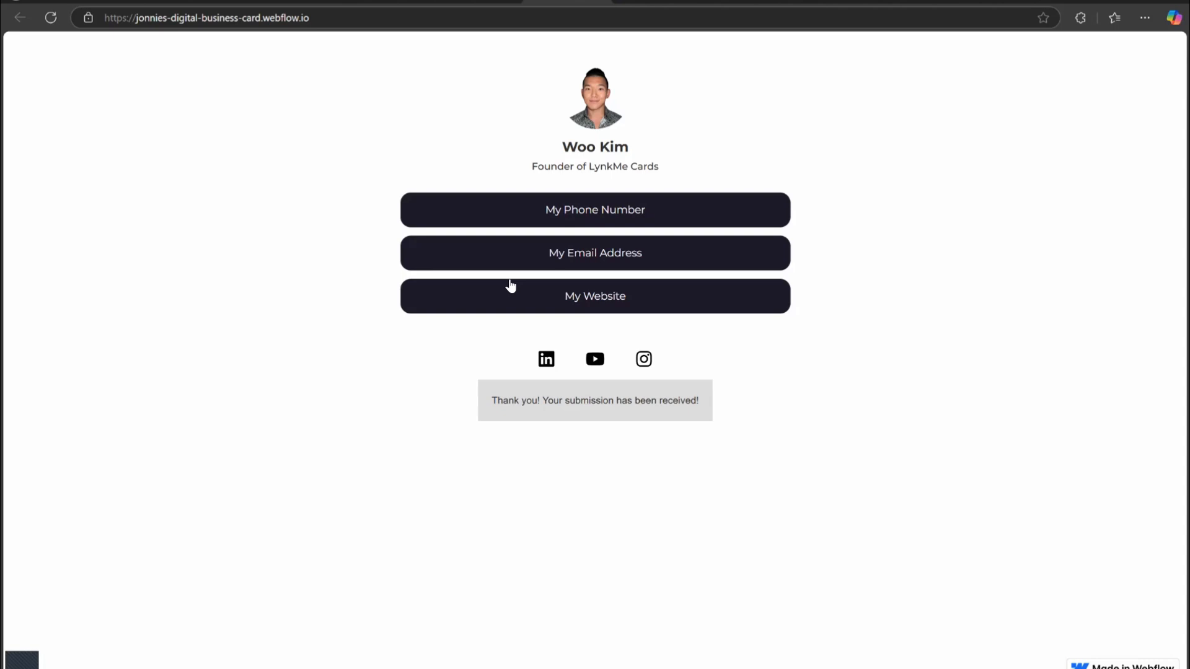
Copy the published site's webflow.io address.
drag(510, 282, 577, 344)
click(580, 347)
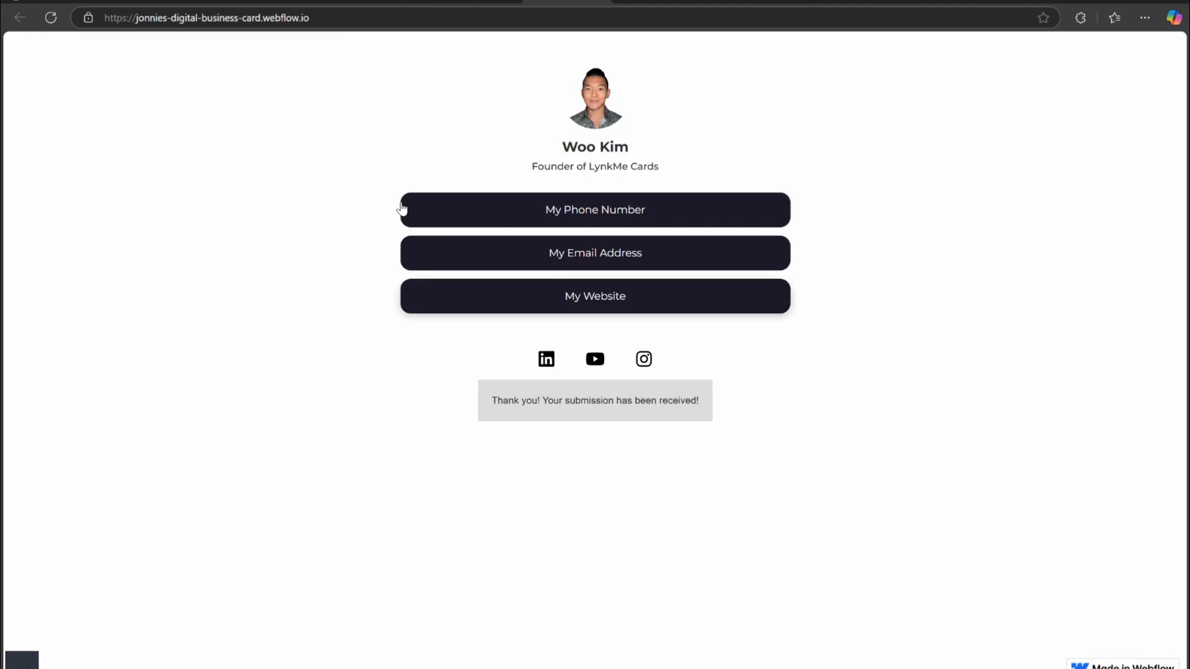
click(236, 16)
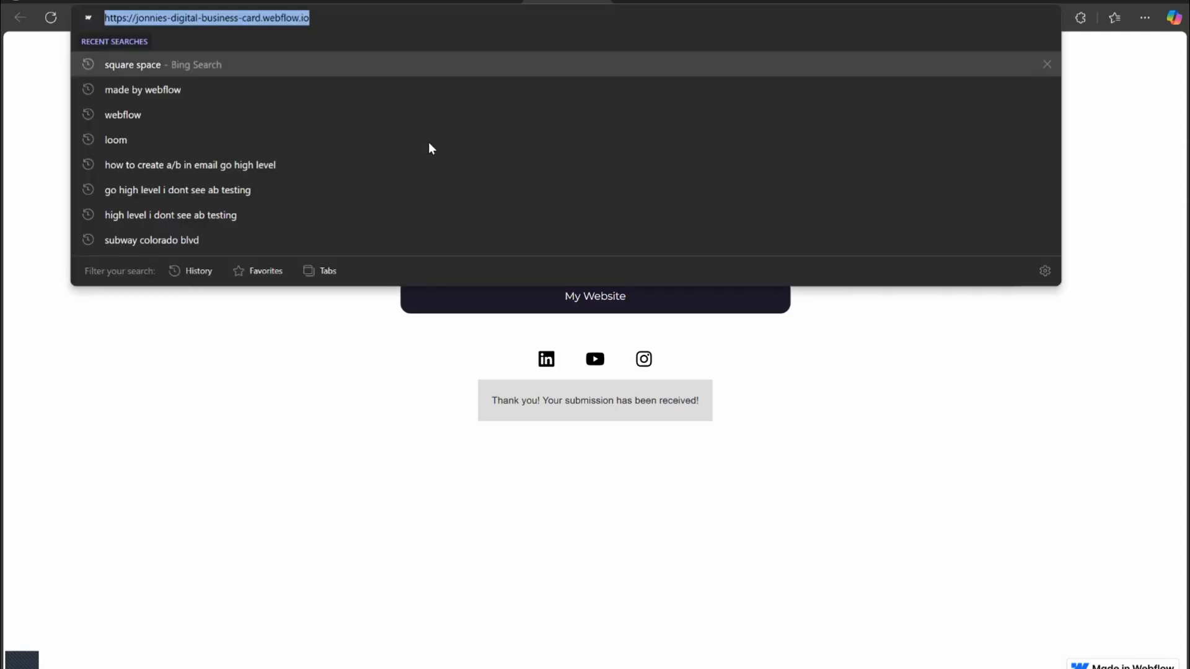
click(468, 331)
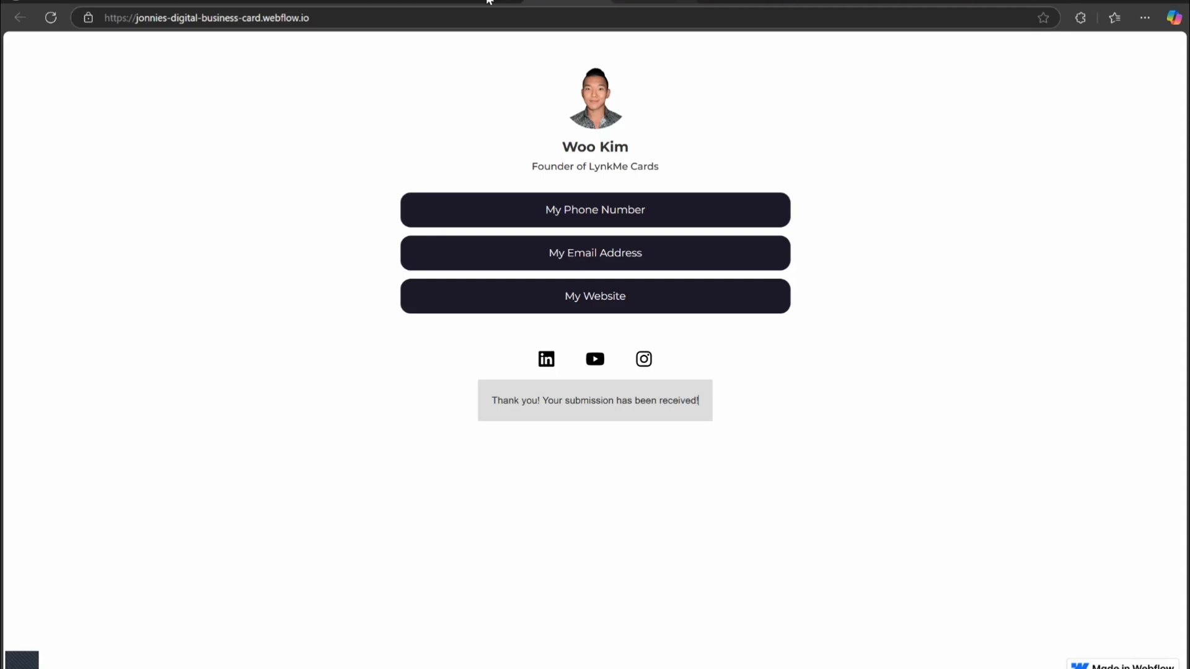
Open a new tab, search the web for qr code generator free and scroll to the QR code generator tool.
key(ctrl+t)
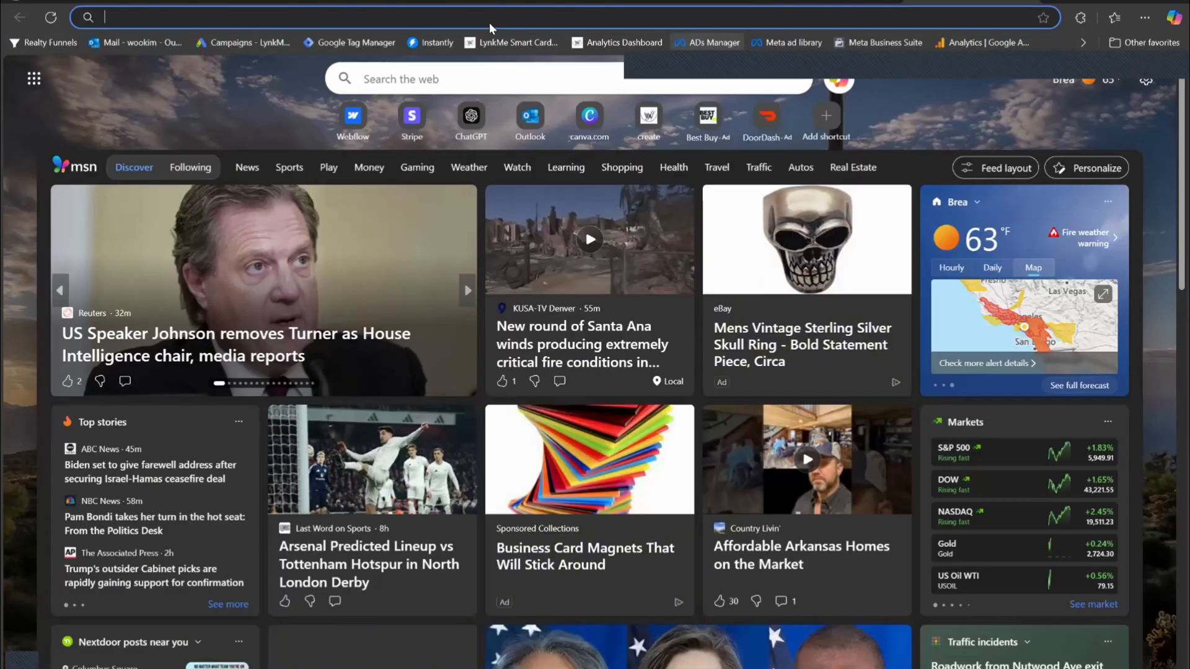
text(qr code geerat)
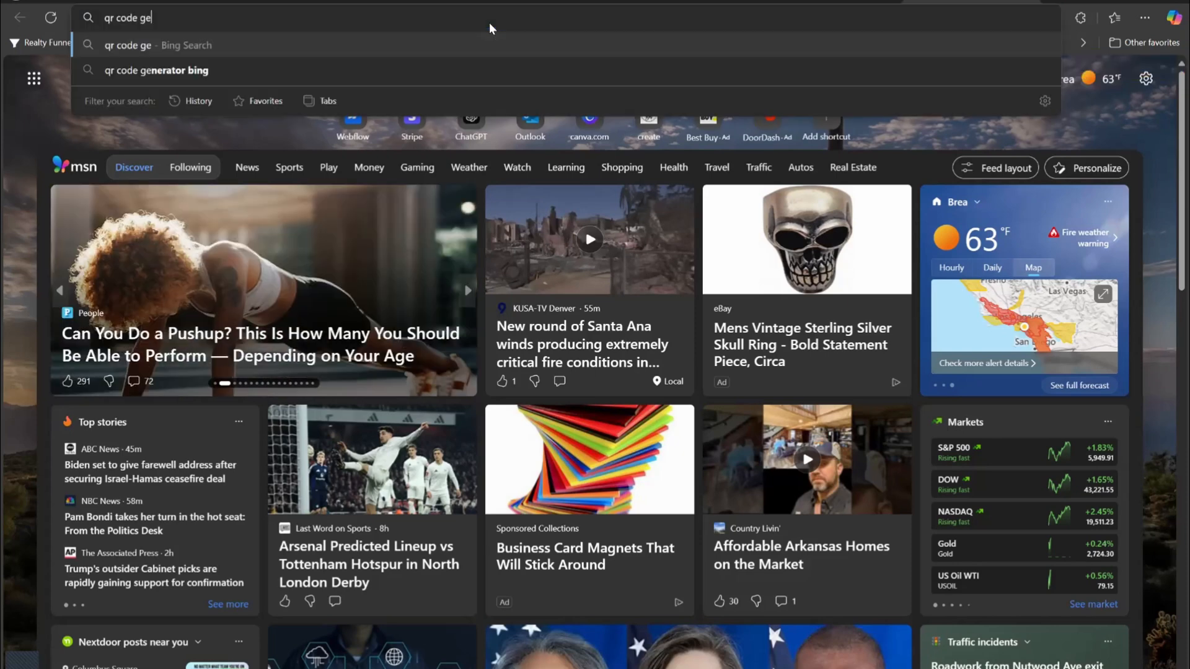
key(BackSpace)
key(BackSpace)
key(BackSpace)
key(BackSpace)
text(nerator free)
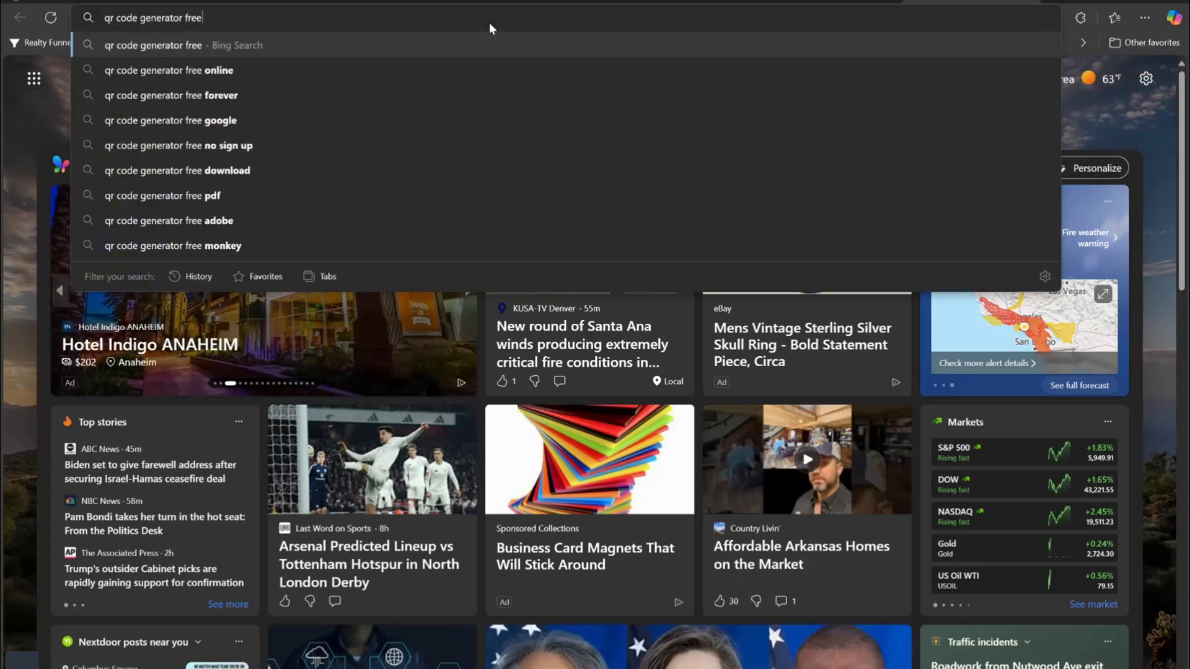
key(Return)
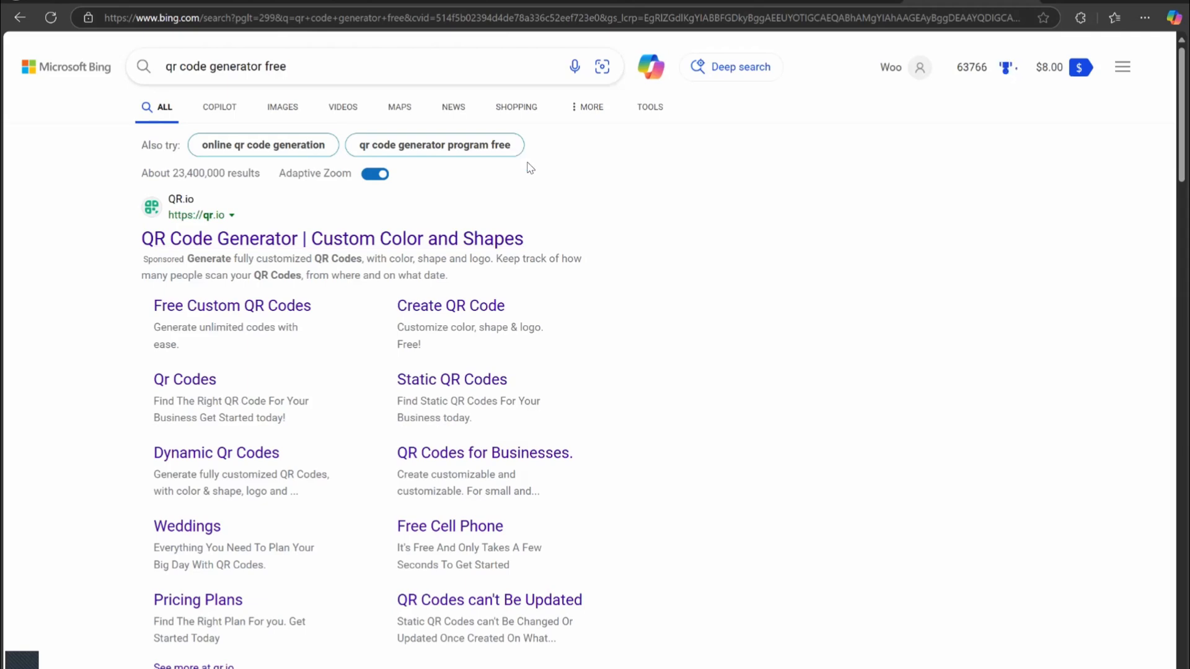
scroll(252, 157, down, 8)
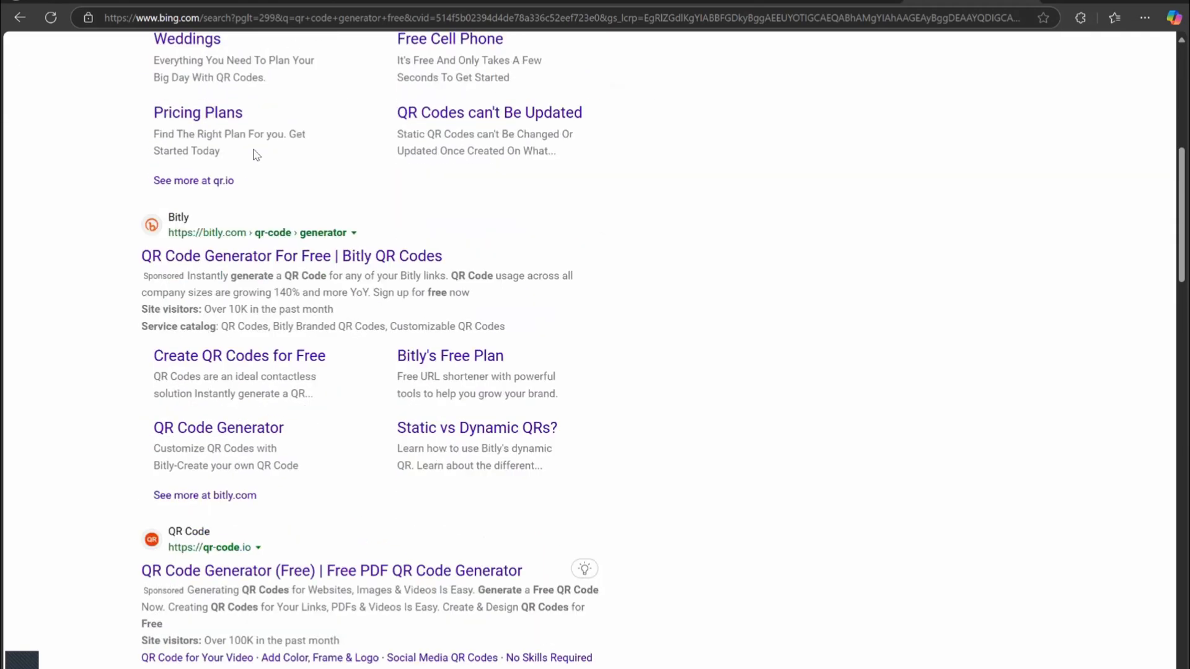
scroll(523, 355, down, 8)
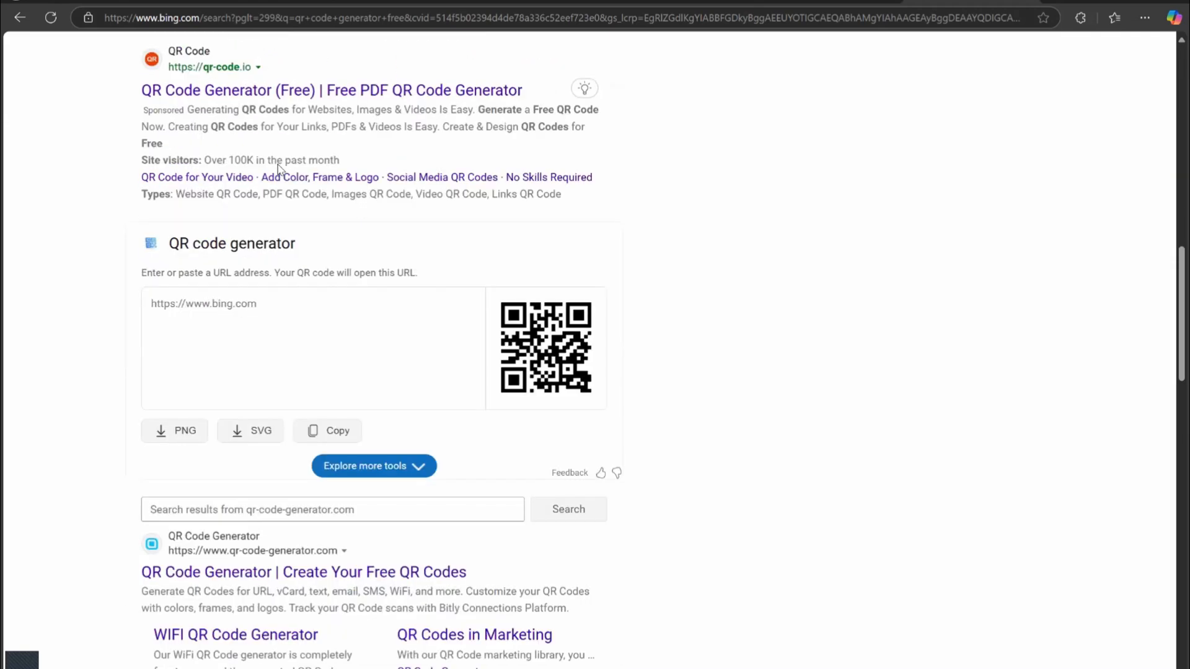
Paste the published site's address into the QR code generator to create its QR code.
click(836, 1)
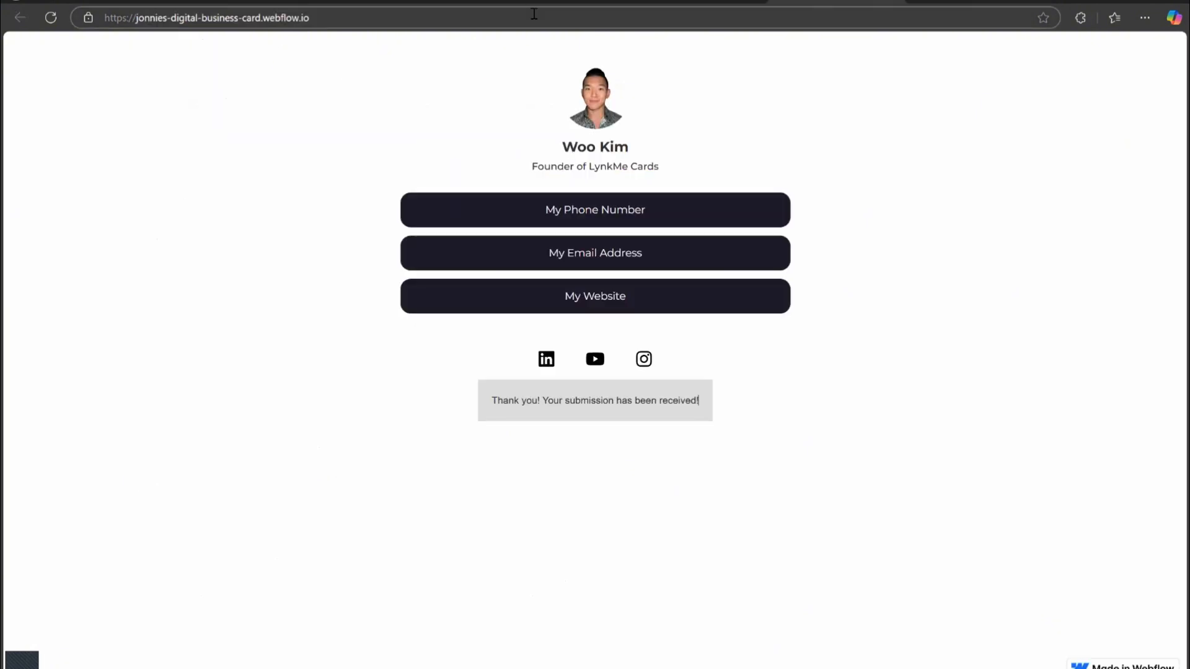
click(534, 13)
key(ctrl+c)
click(712, 348)
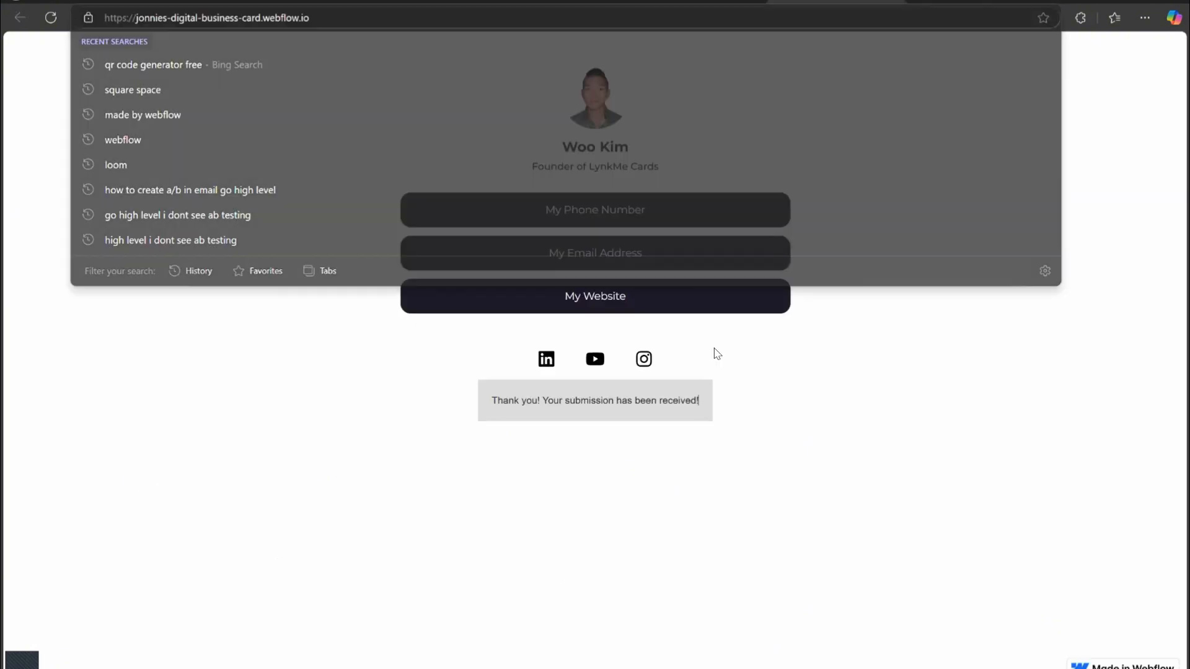
key(ctrl+Tab)
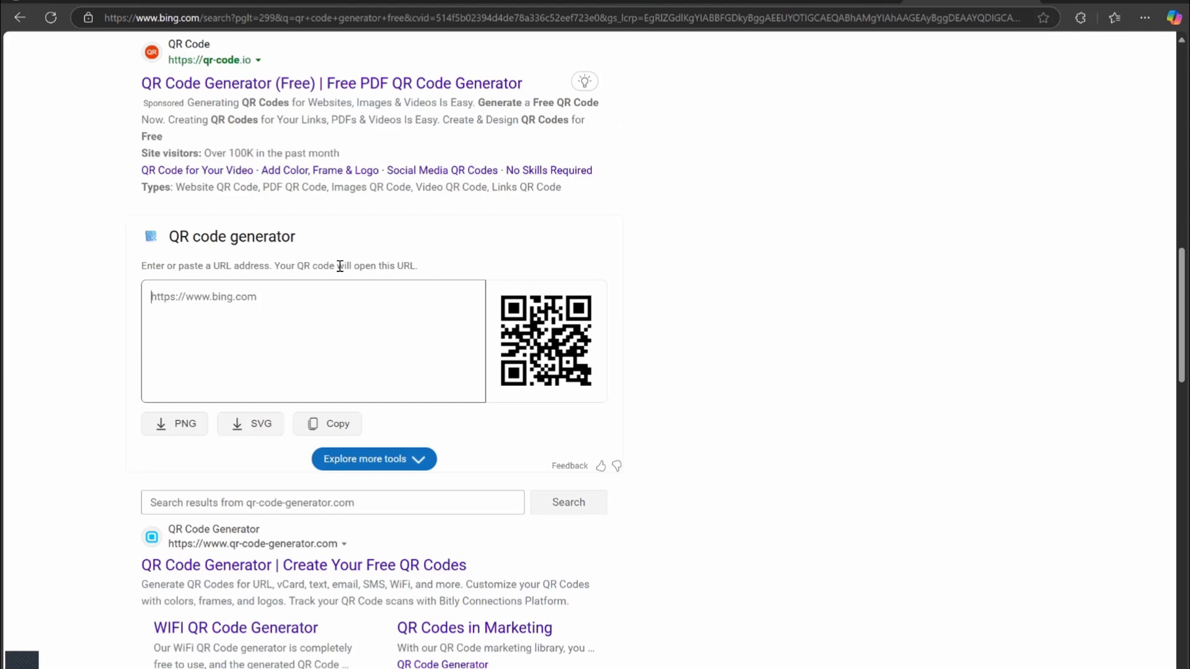
key(ctrl+v)
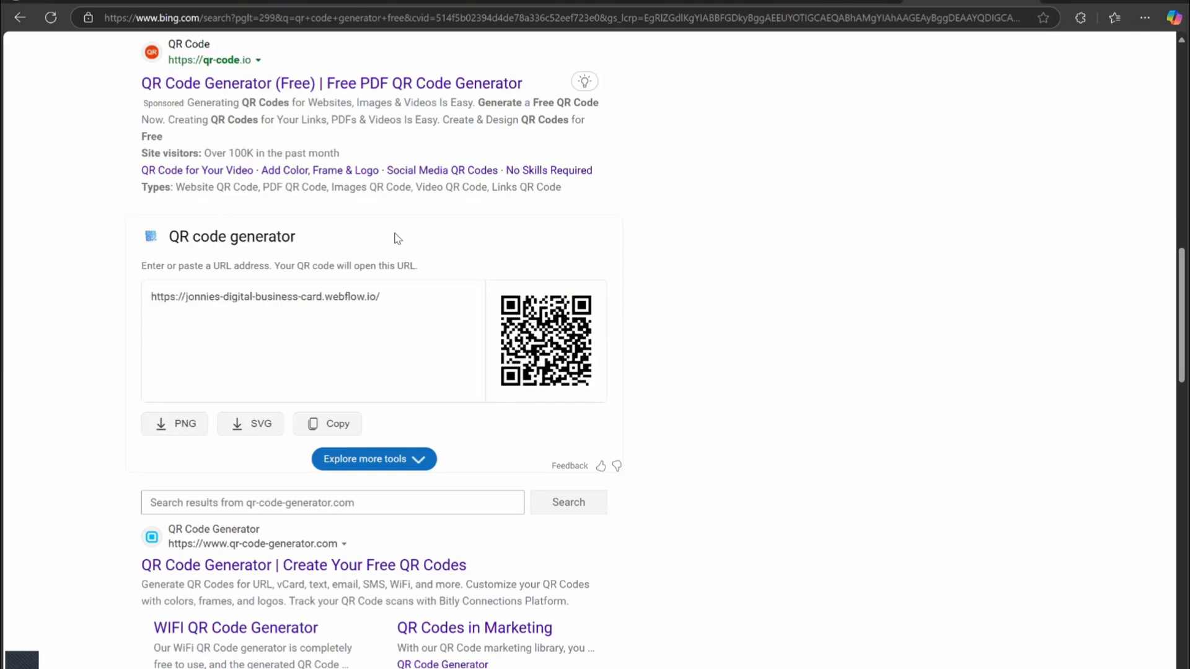
scroll(554, 227, up, 2)
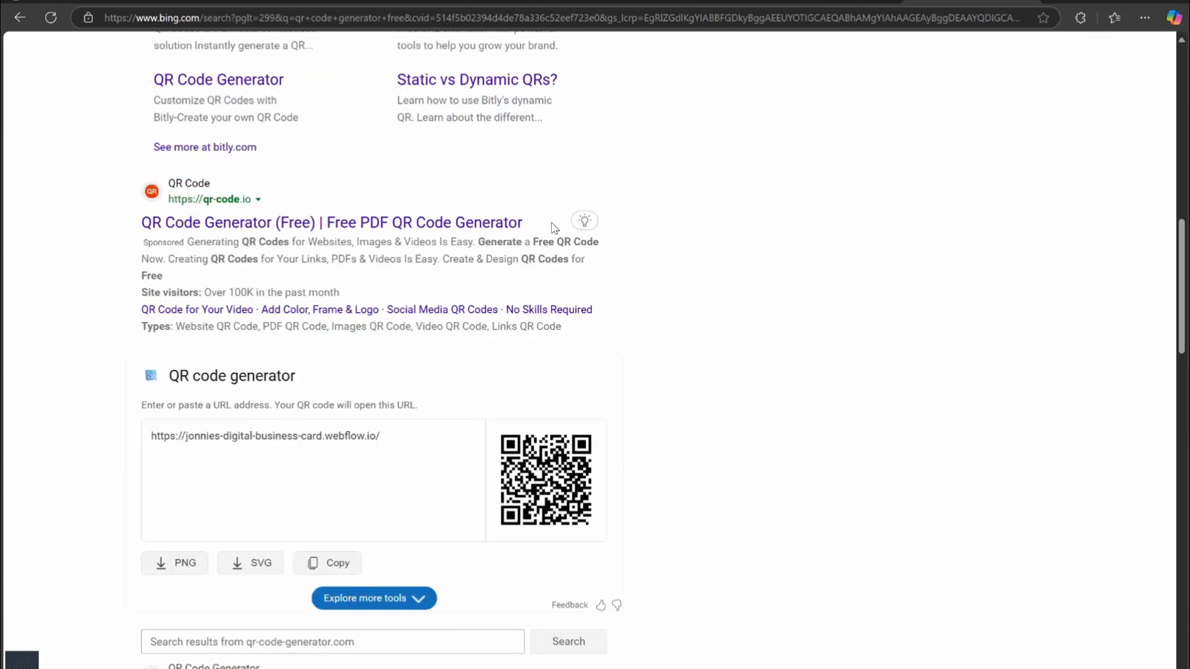